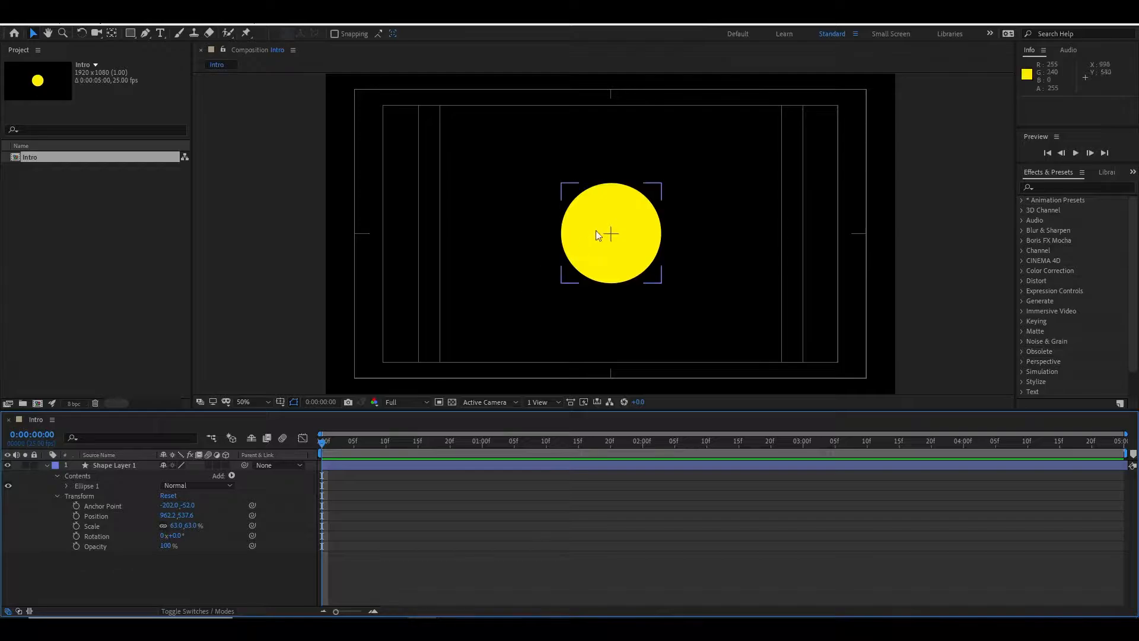
# - Scale the yellow circle's shape layer down uniformly to 27%
pyautogui.click(644, 254)
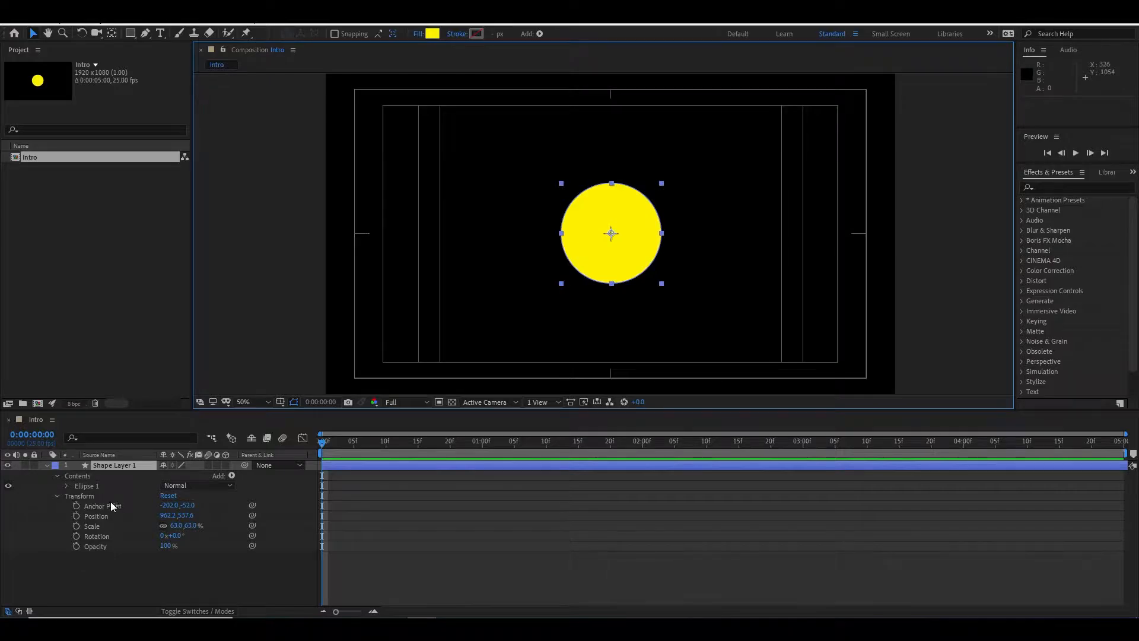
pyautogui.click(120, 467)
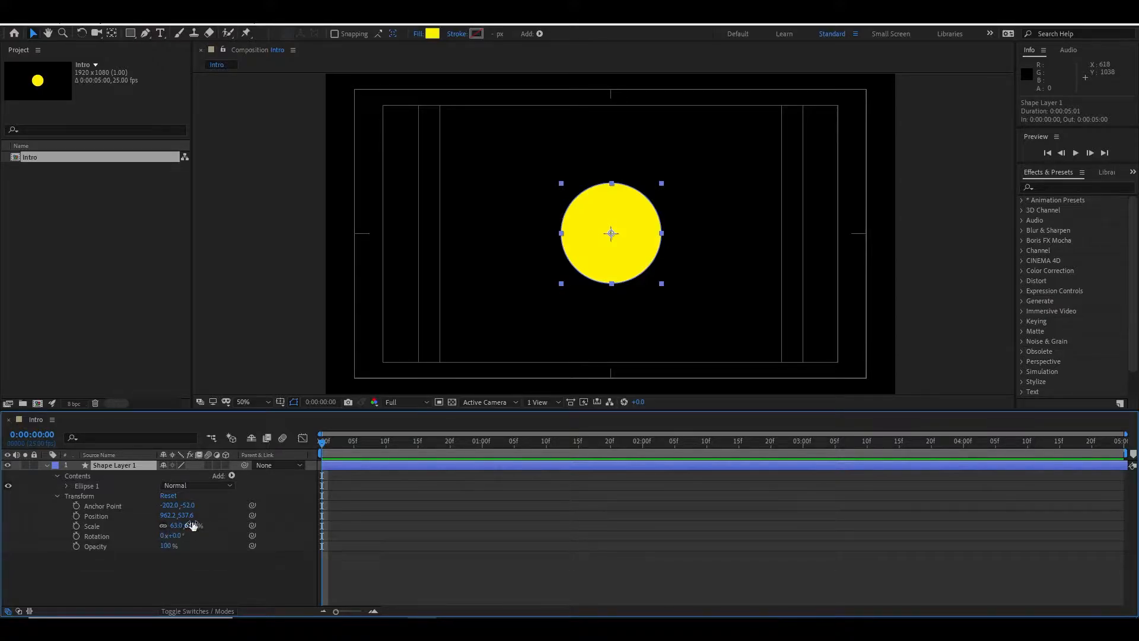
pyautogui.click(163, 526)
pyautogui.moveTo(189, 526)
pyautogui.mouseDown()
pyautogui.moveTo(212, 524)
pyautogui.moveTo(172, 523)
pyautogui.mouseUp()
pyautogui.hotkey('ctrl', 'z')
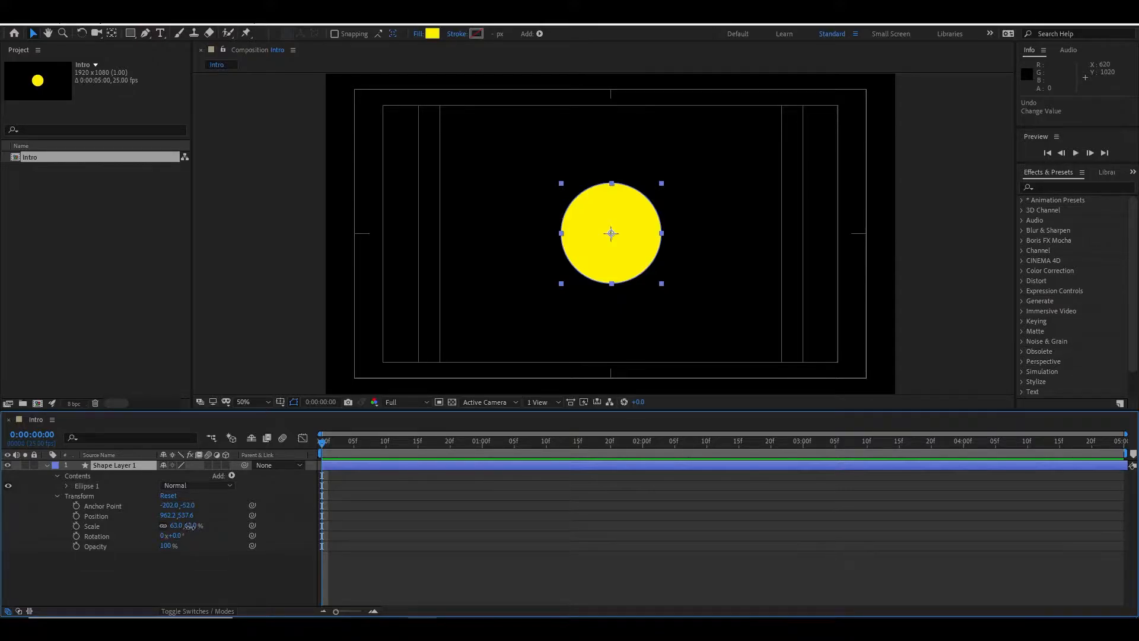
pyautogui.moveTo(189, 526); pyautogui.dragTo(167, 526)
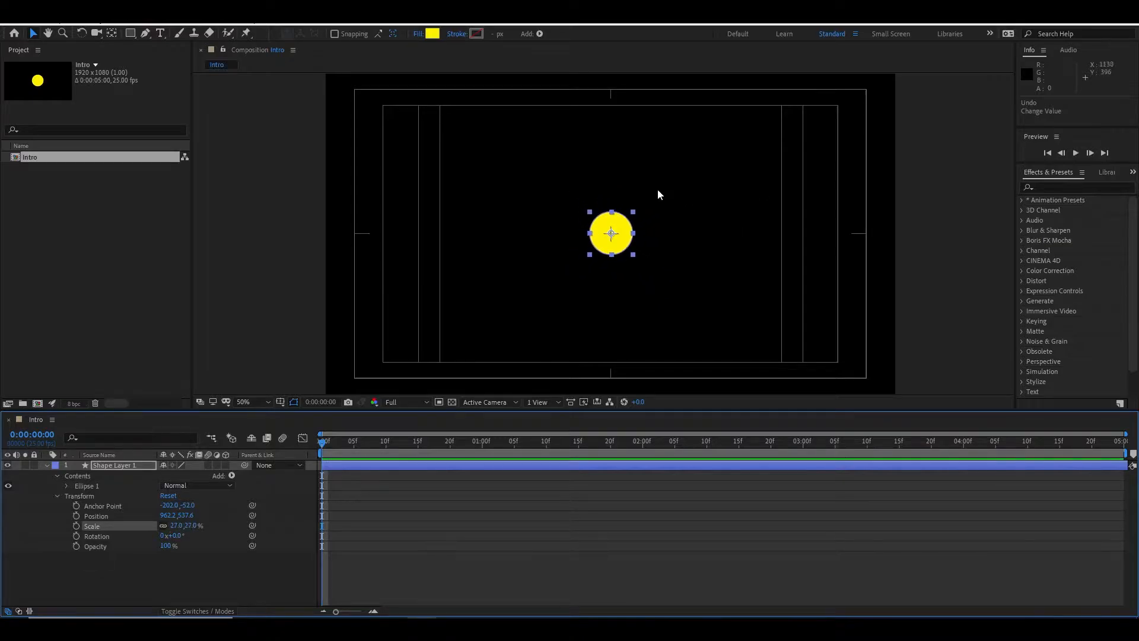
# - Move the yellow circle into the upper-left corner of the composition, at about 76, 78
pyautogui.moveTo(622, 226); pyautogui.dragTo(408, 129)
pyautogui.scroll(1, 536, 323)
pyautogui.moveTo(536, 324); pyautogui.dragTo(564, 302)
pyautogui.scroll(-2, 546, 293)
pyautogui.scroll(1, 528, 279)
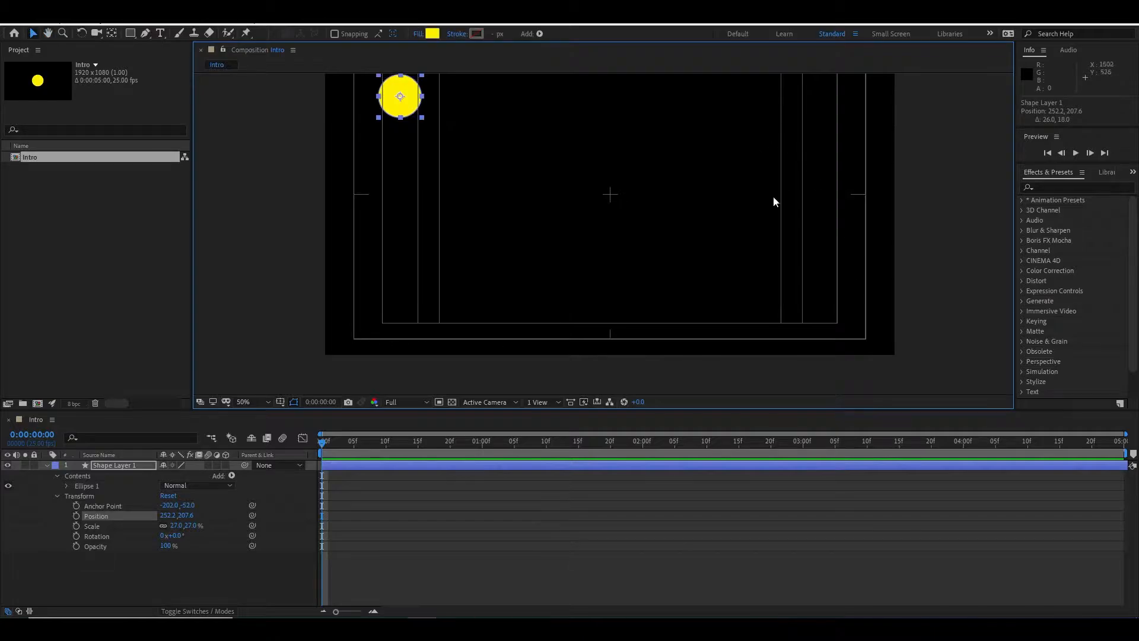
pyautogui.scroll(-1, 773, 202)
pyautogui.moveTo(762, 222); pyautogui.dragTo(764, 250)
pyautogui.scroll(1, 763, 250)
pyautogui.moveTo(574, 303); pyautogui.dragTo(561, 220)
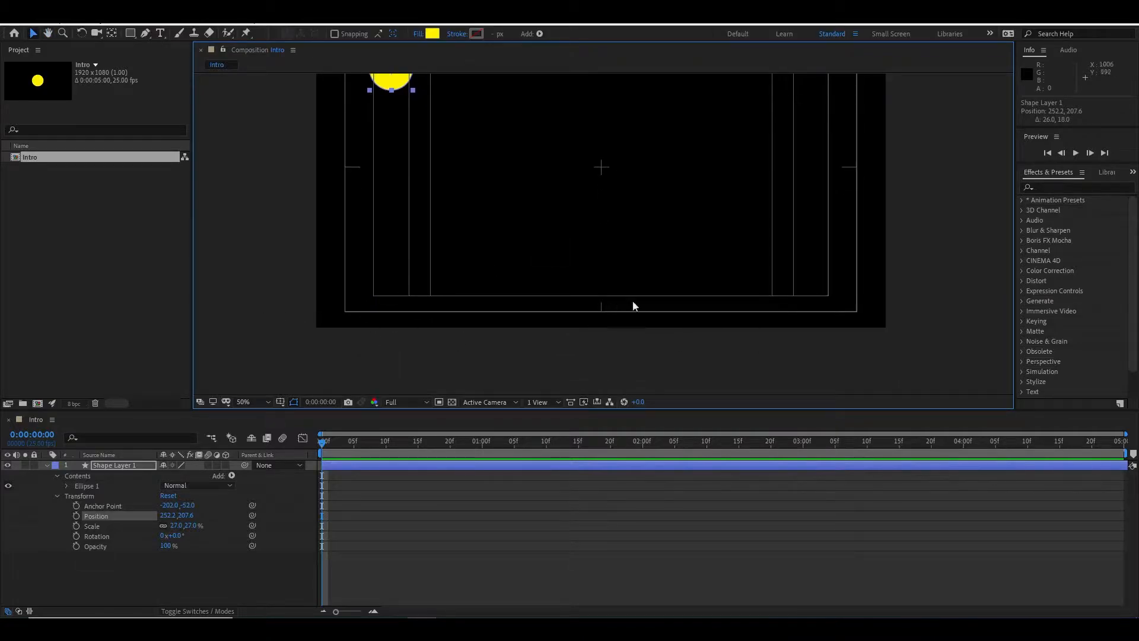
pyautogui.moveTo(464, 205); pyautogui.dragTo(460, 239)
pyautogui.moveTo(427, 164); pyautogui.dragTo(471, 203)
pyautogui.moveTo(440, 135); pyautogui.dragTo(392, 102)
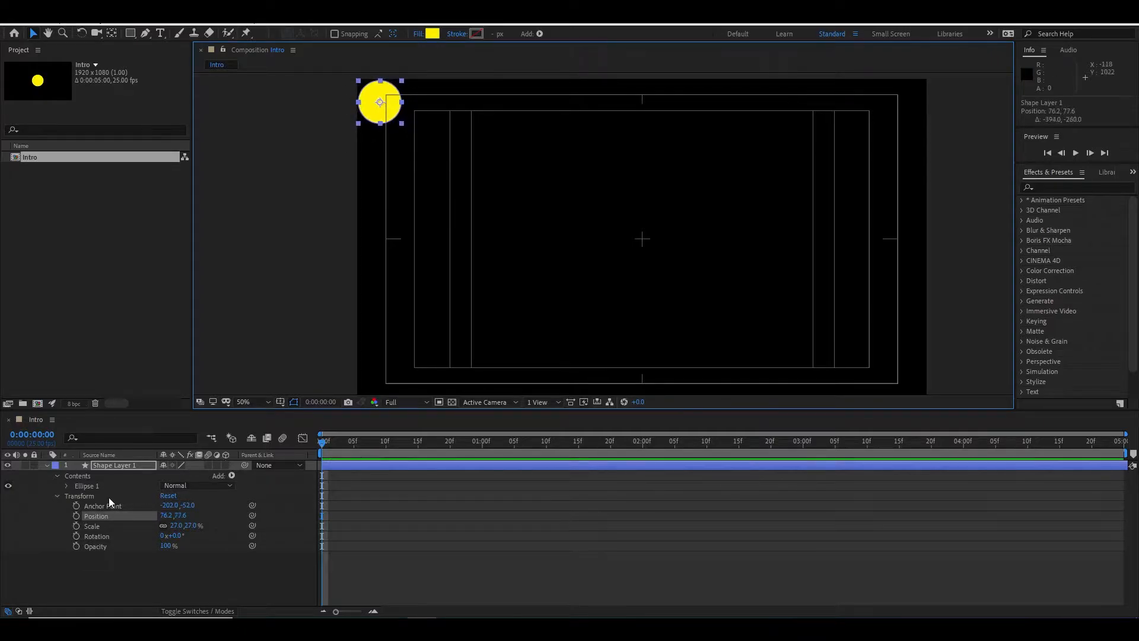
# - Start Position keyframes for the circle at frame 0 and add its first landing at frame 5, at about 338, 896
pyautogui.moveTo(322, 446); pyautogui.dragTo(254, 444)
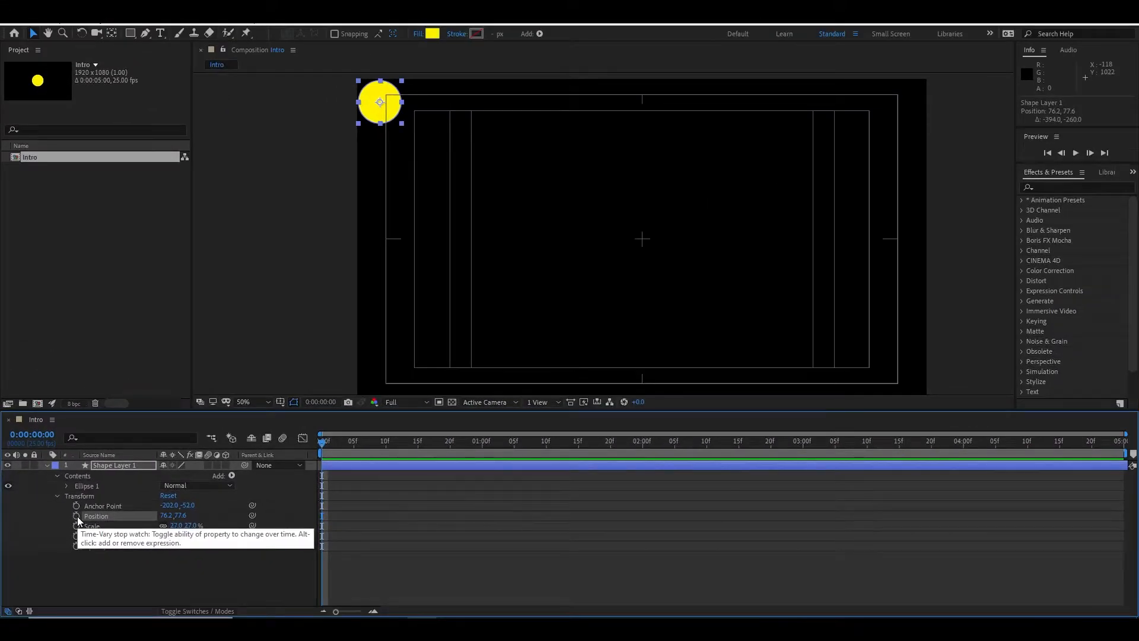
pyautogui.click(76, 515)
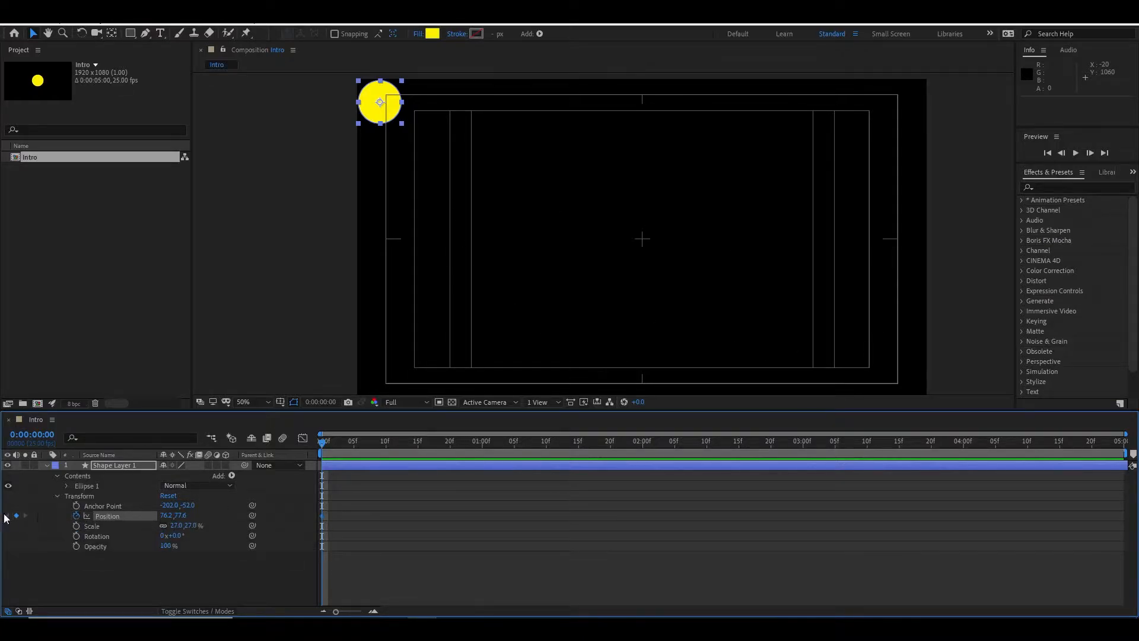
pyautogui.moveTo(321, 441)
pyautogui.mouseDown()
pyautogui.moveTo(354, 441)
pyautogui.moveTo(322, 442)
pyautogui.mouseUp()
pyautogui.moveTo(325, 444); pyautogui.dragTo(355, 443)
pyautogui.moveTo(388, 113); pyautogui.dragTo(465, 355)
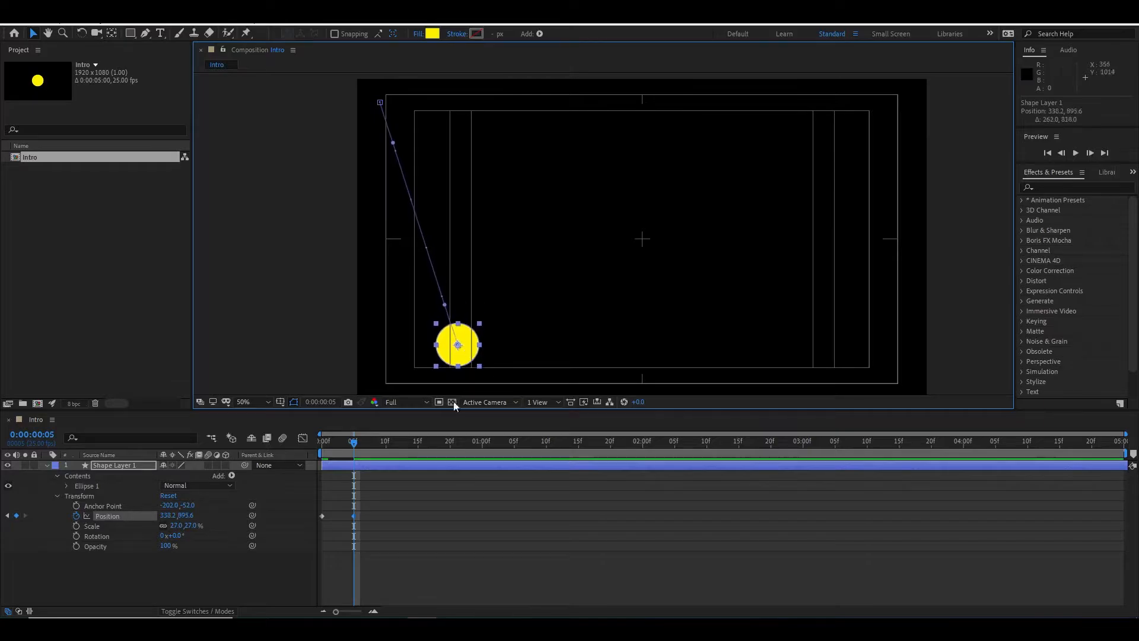
# - Keyframe the circle's first rebound peak at frame 10 near 562, 240 and its second landing at frame 15 near 746, 894
pyautogui.moveTo(346, 444); pyautogui.dragTo(386, 444)
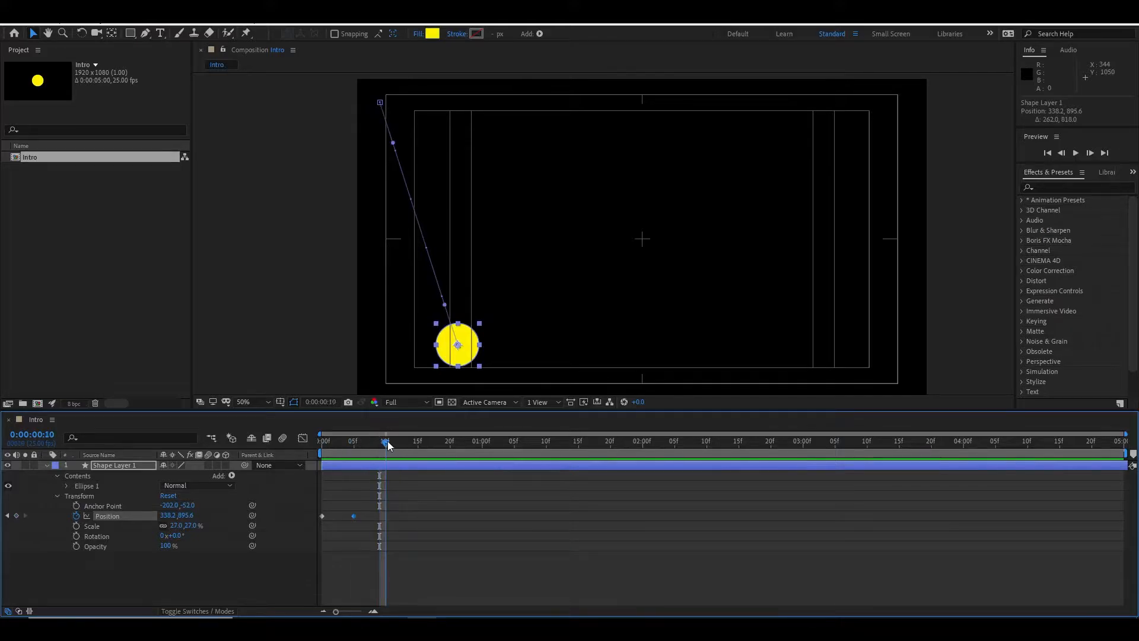
pyautogui.moveTo(473, 333); pyautogui.dragTo(539, 134)
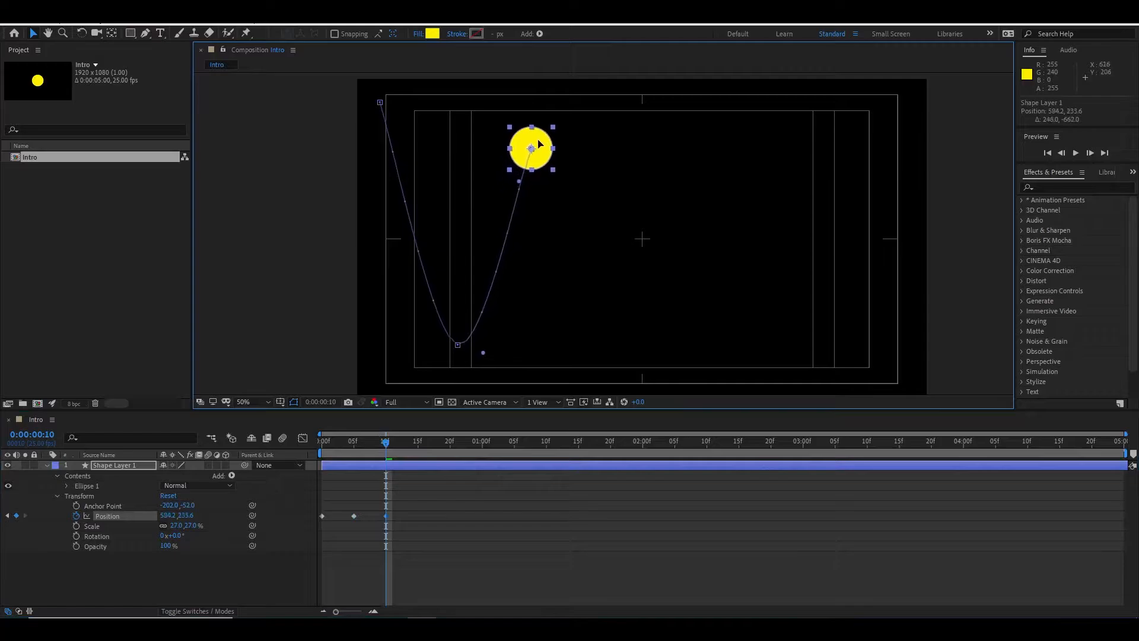
pyautogui.moveTo(383, 445); pyautogui.dragTo(418, 446)
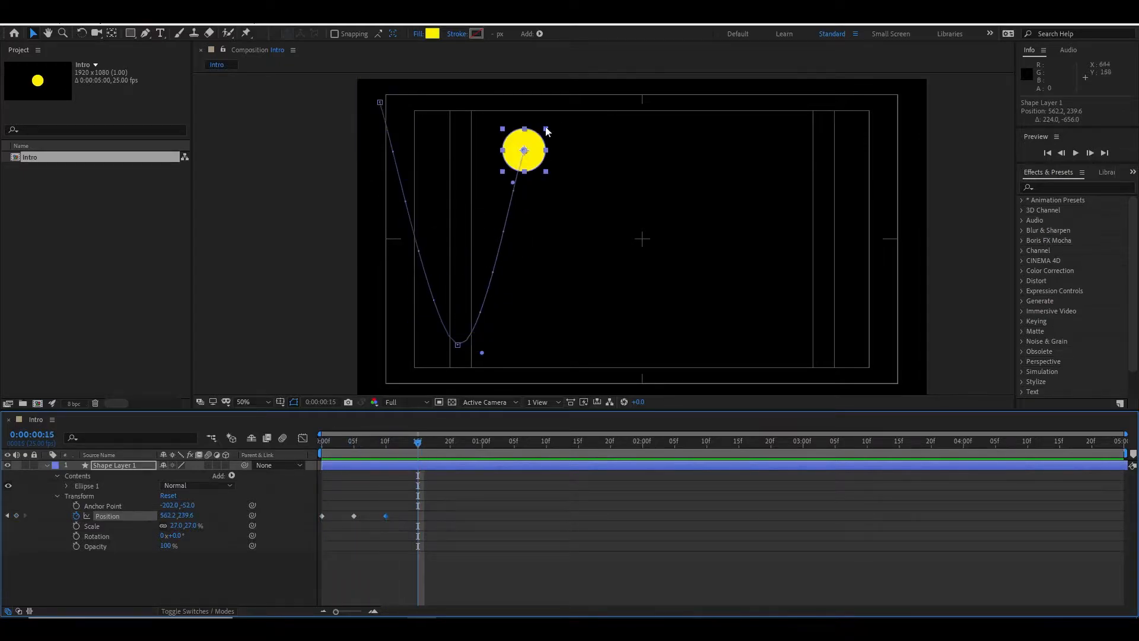
pyautogui.moveTo(541, 136); pyautogui.dragTo(613, 357)
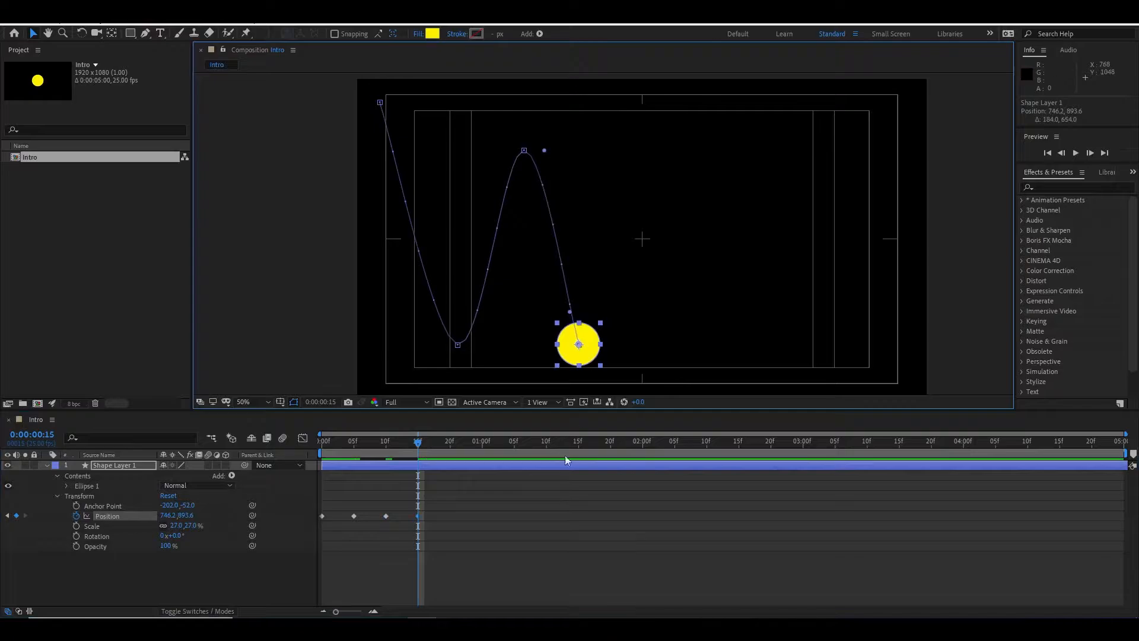
# - Keyframe a lower bounce peak at frame 20 near 984, 398 and the third landing at 1:00 near 1146, 894
pyautogui.moveTo(425, 448); pyautogui.dragTo(451, 442)
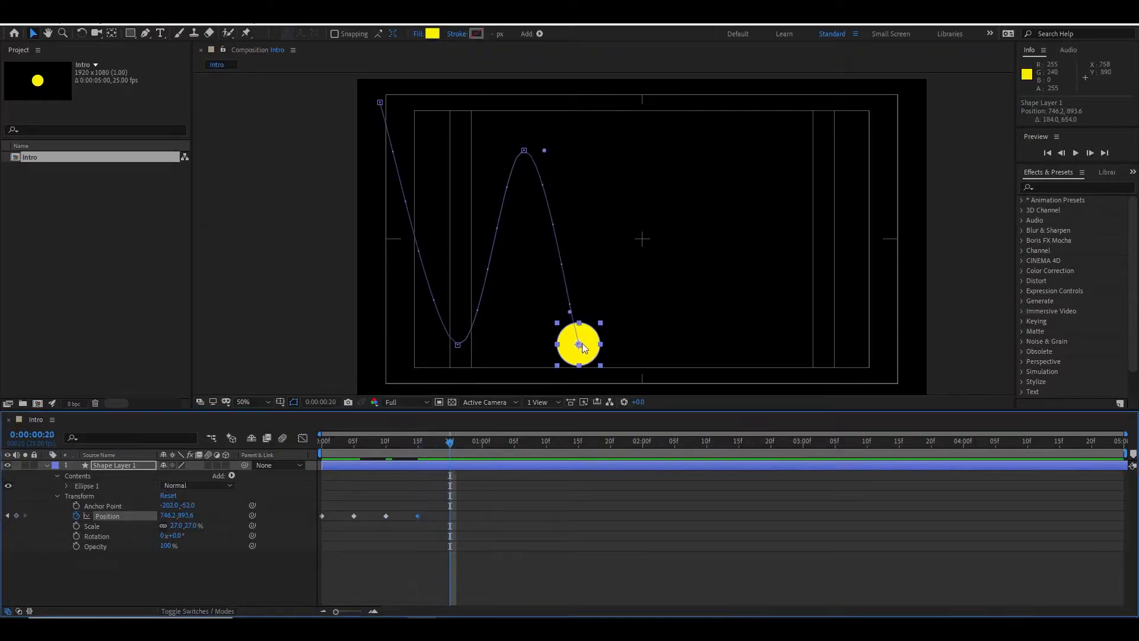
pyautogui.moveTo(585, 342); pyautogui.dragTo(667, 179)
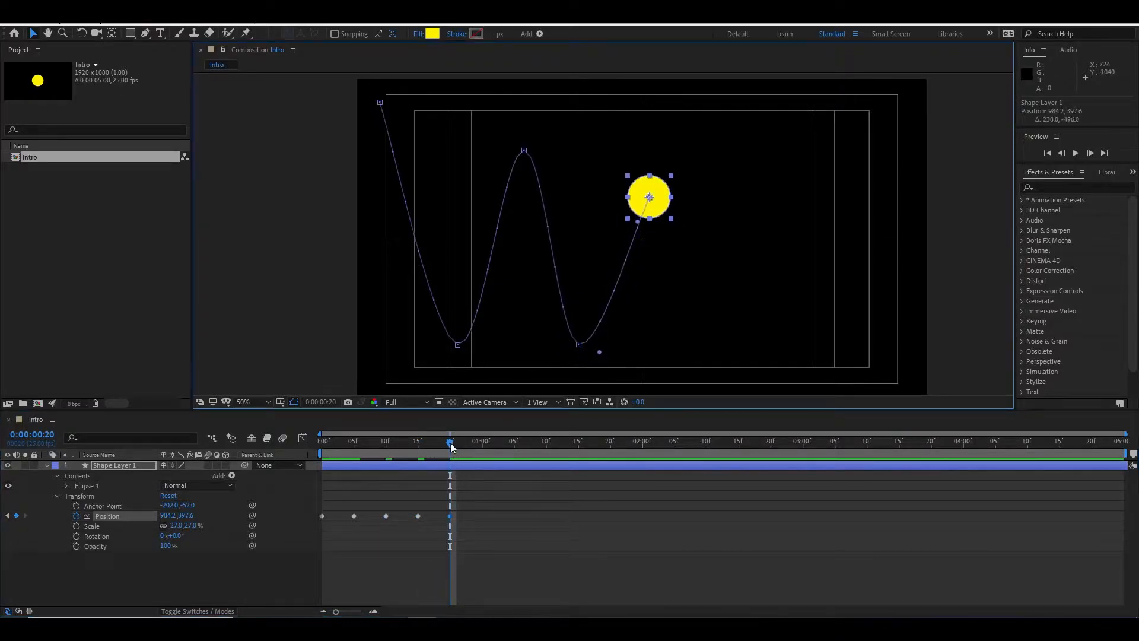
pyautogui.moveTo(450, 443); pyautogui.dragTo(482, 443)
pyautogui.moveTo(664, 201); pyautogui.dragTo(712, 348)
# - Keyframe the third rebound peak at 1:05 near 1356, 580 and the fourth landing at 1:10 near 1480, 896
pyautogui.moveTo(483, 445); pyautogui.dragTo(515, 446)
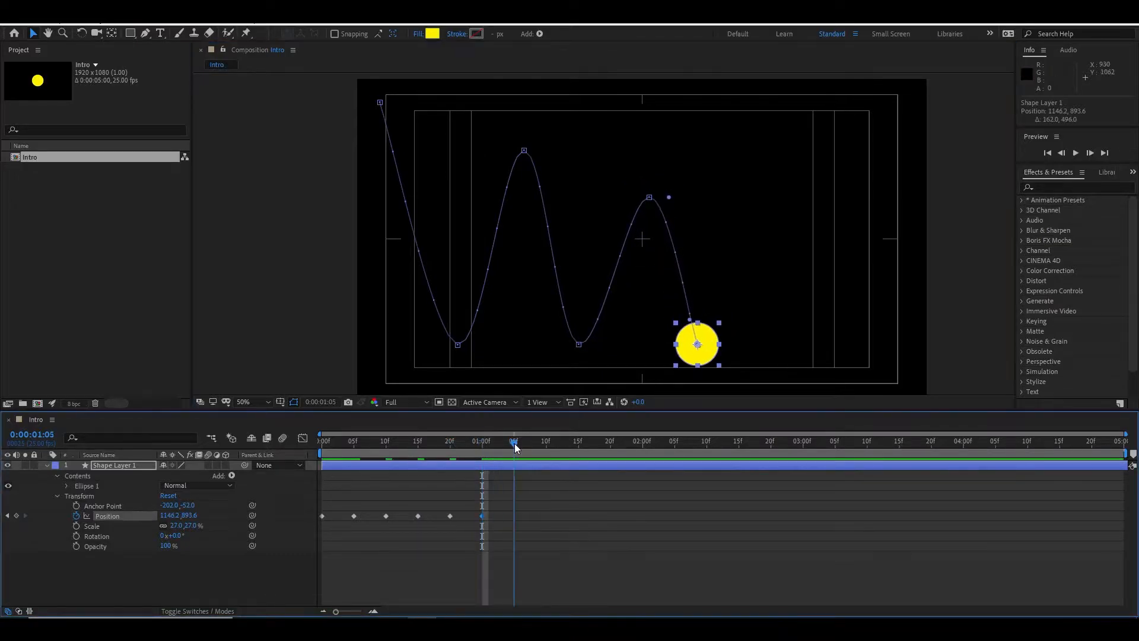
pyautogui.moveTo(697, 343); pyautogui.dragTo(759, 251)
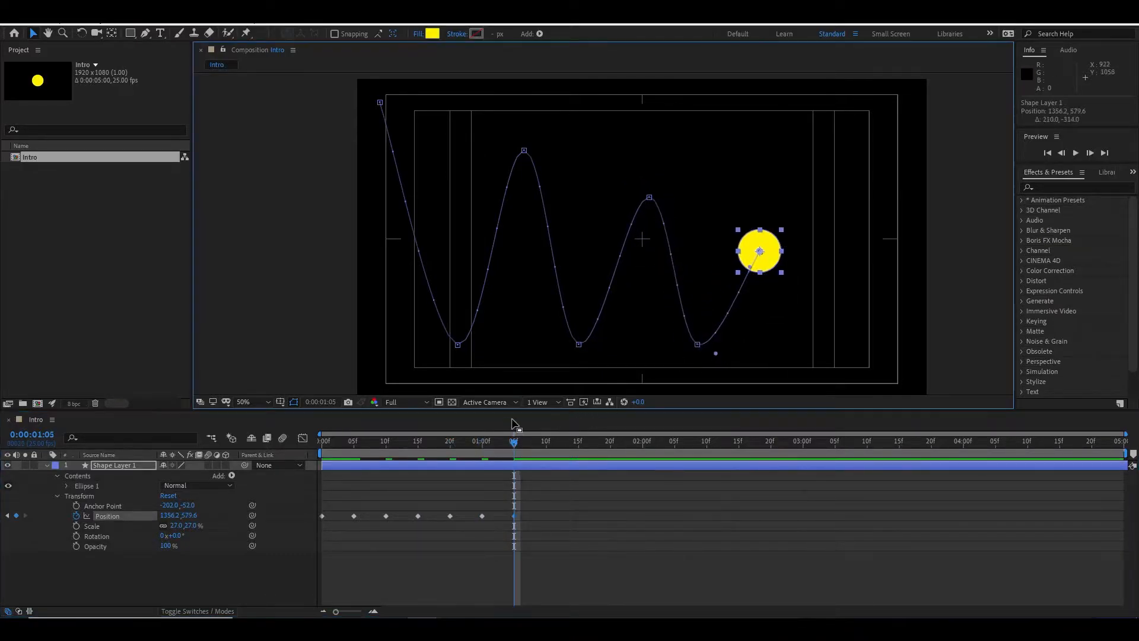
pyautogui.moveTo(515, 446); pyautogui.dragTo(547, 441)
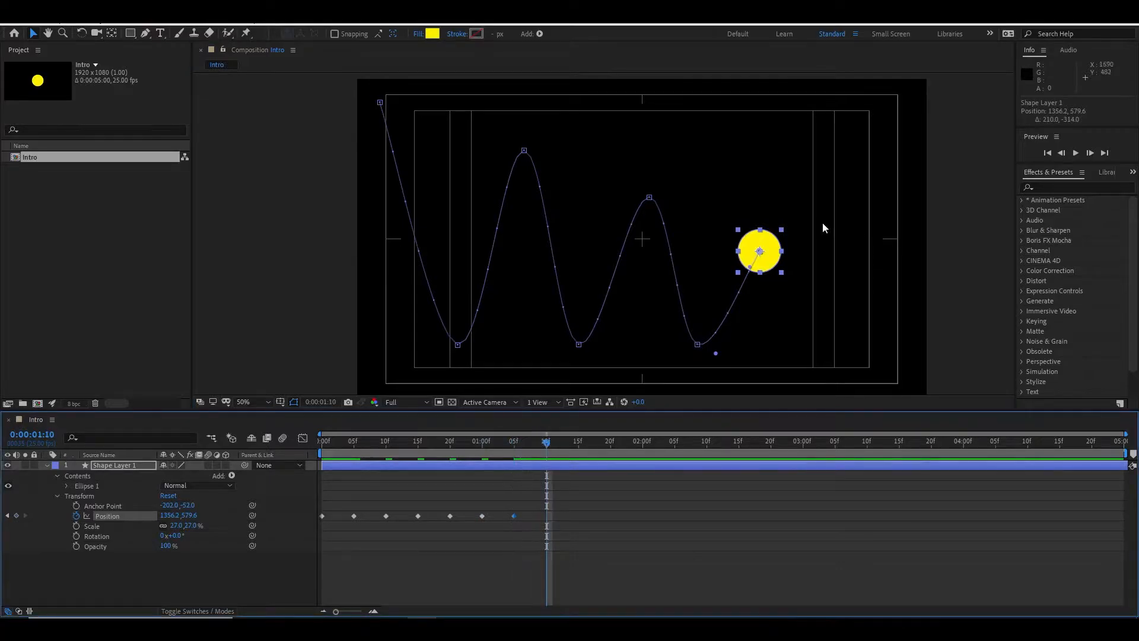
pyautogui.moveTo(775, 244); pyautogui.dragTo(814, 338)
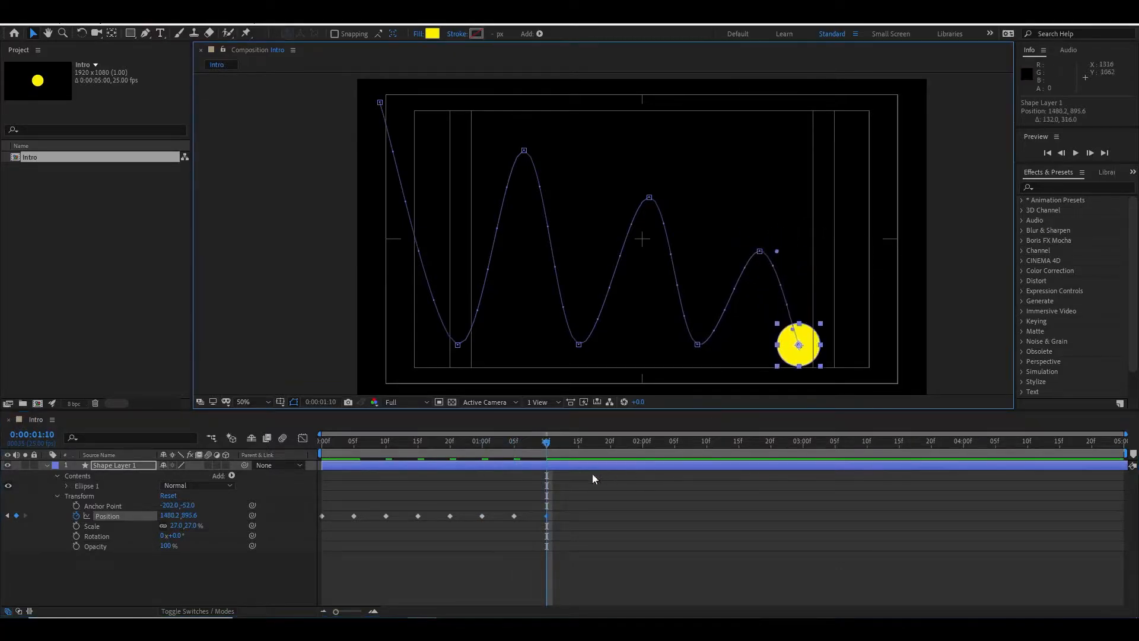
# - Keyframe the smallest bounce peak at 1:15 near 1610, 714 and the final landing at 1:20 near 1748, 894
pyautogui.moveTo(548, 443); pyautogui.dragTo(579, 442)
pyautogui.moveTo(811, 335); pyautogui.dragTo(846, 282)
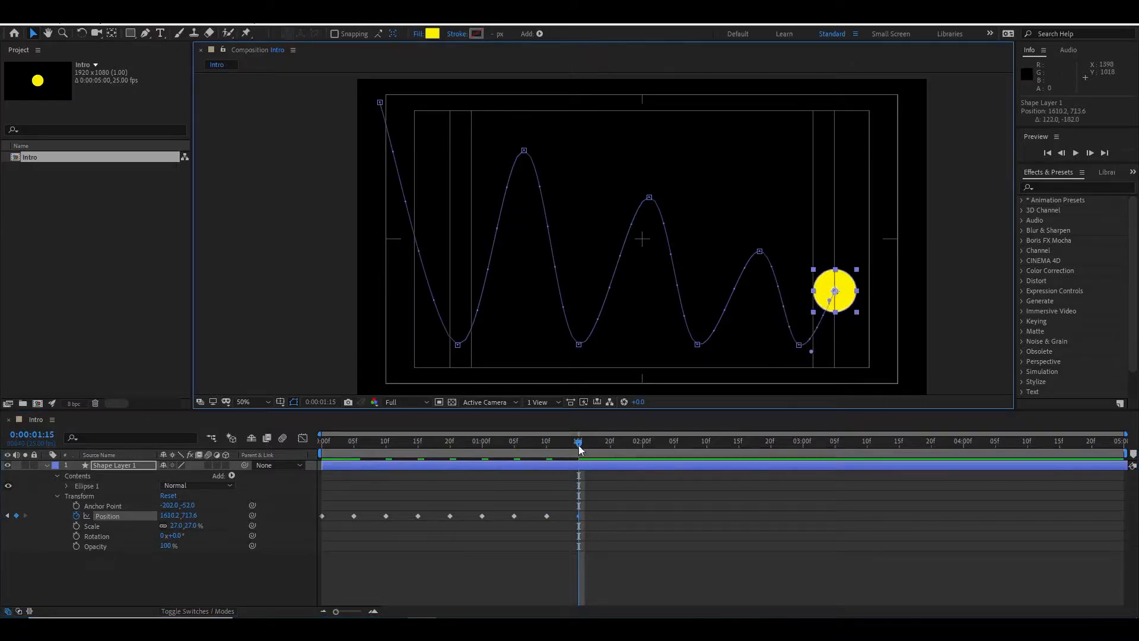
pyautogui.moveTo(580, 449); pyautogui.dragTo(611, 449)
pyautogui.moveTo(849, 295); pyautogui.dragTo(890, 343)
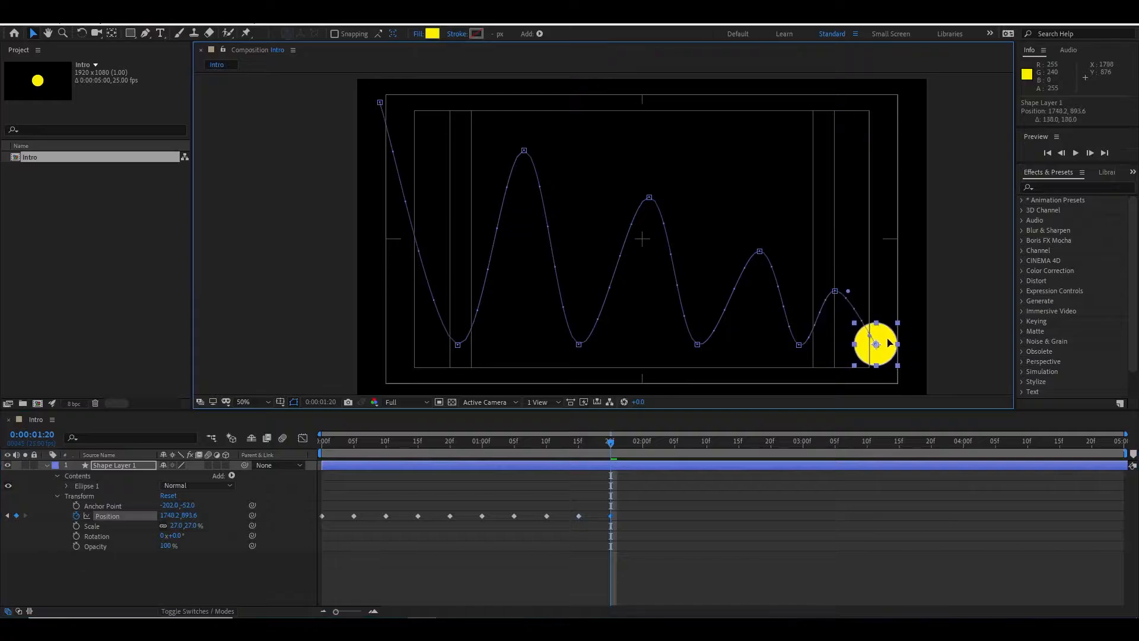
# - Trim the work area to run from 0:00 to 1:20, covering the circle's Position keyframes
pyautogui.moveTo(610, 442); pyautogui.dragTo(639, 503)
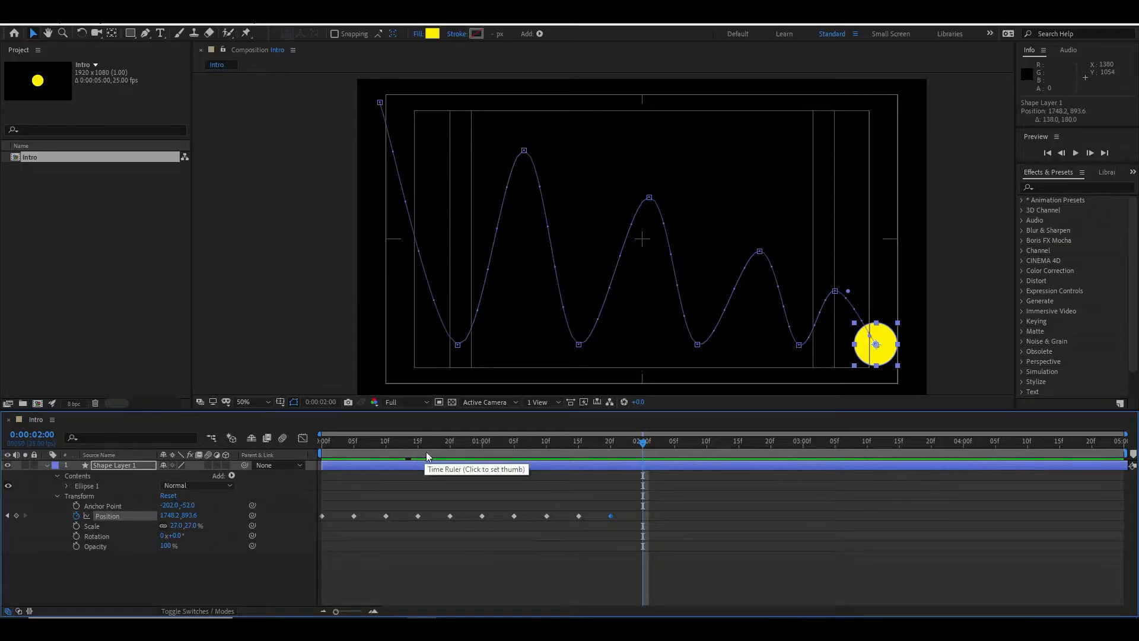
pyautogui.moveTo(1125, 453); pyautogui.dragTo(618, 453)
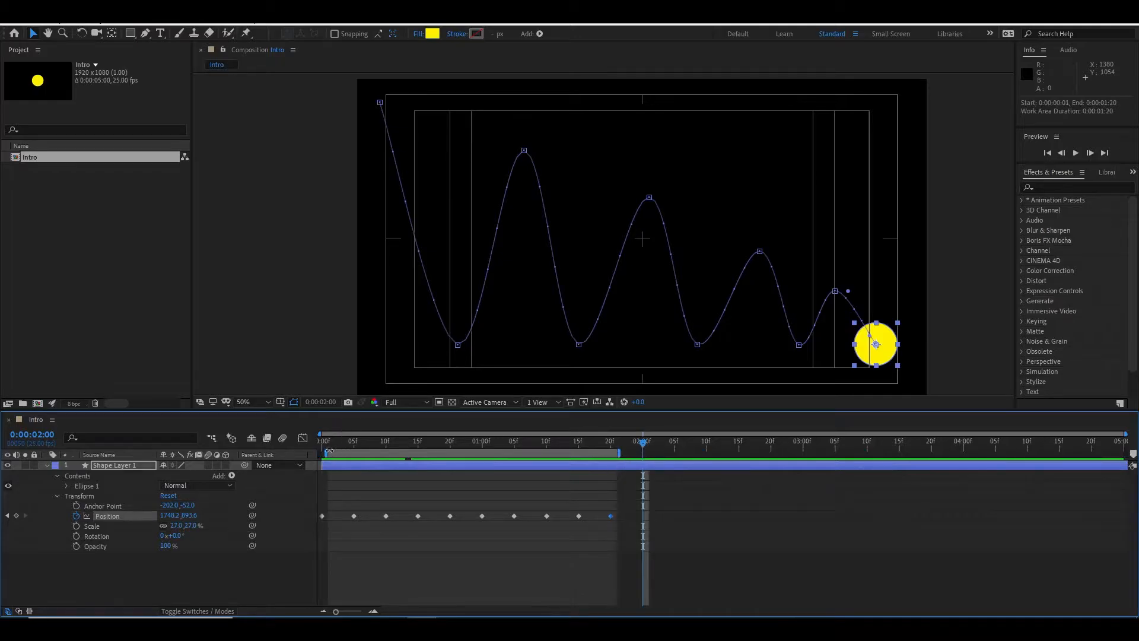
pyautogui.moveTo(329, 452); pyautogui.dragTo(320, 453)
# - Scrub through the bounce animation and play a preview of it from frame 0
pyautogui.moveTo(640, 442); pyautogui.dragTo(310, 455)
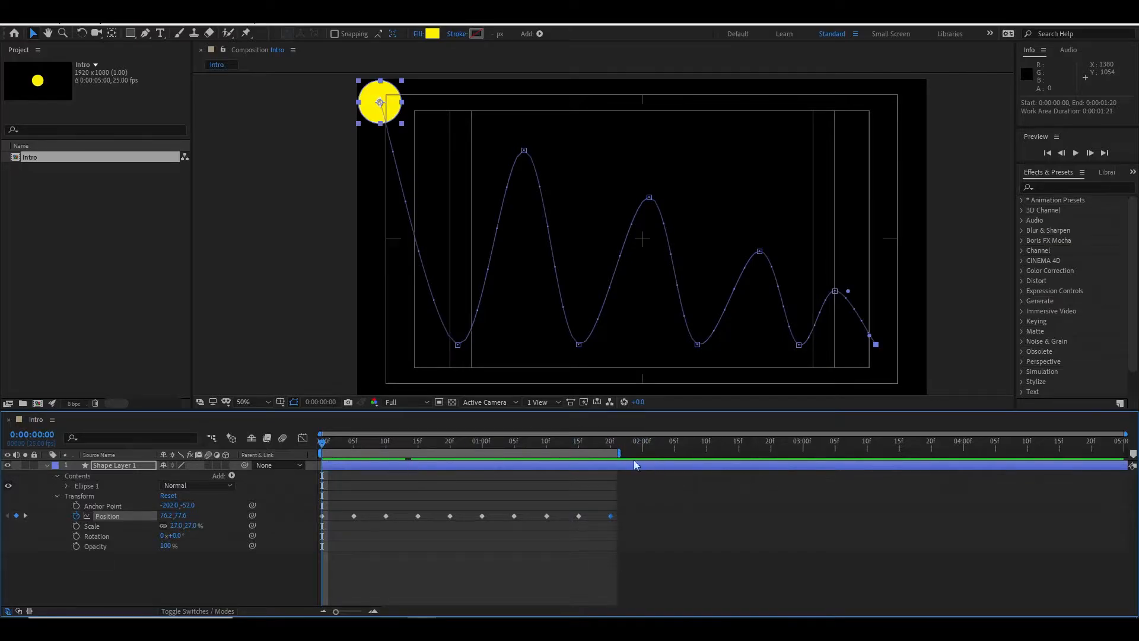
pyautogui.moveTo(639, 450); pyautogui.dragTo(370, 438)
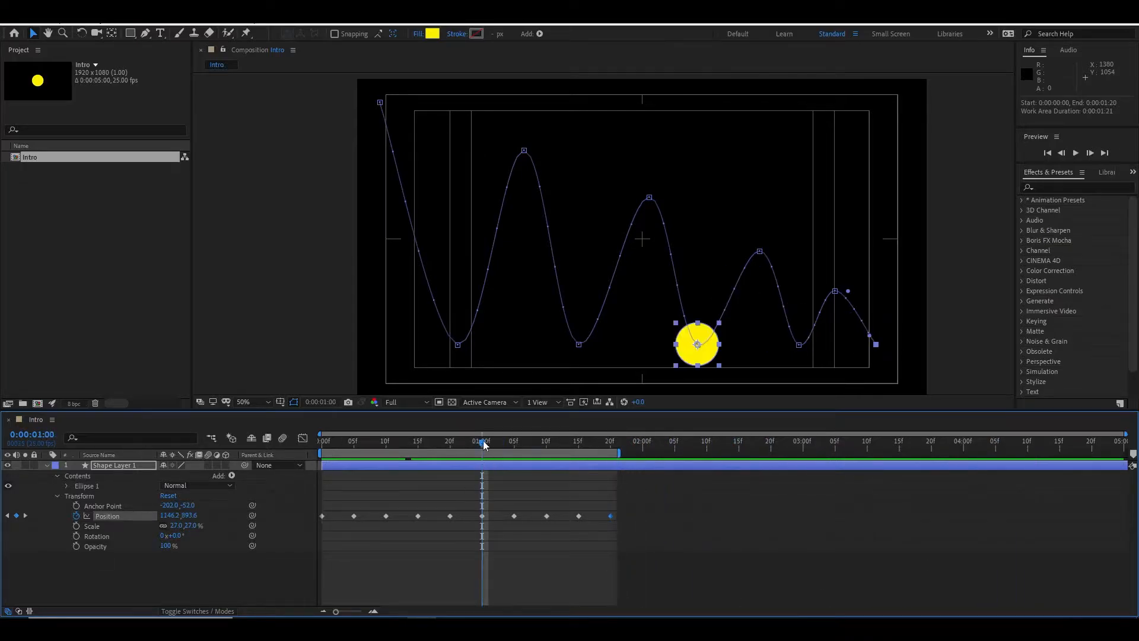
pyautogui.moveTo(484, 445); pyautogui.dragTo(323, 444)
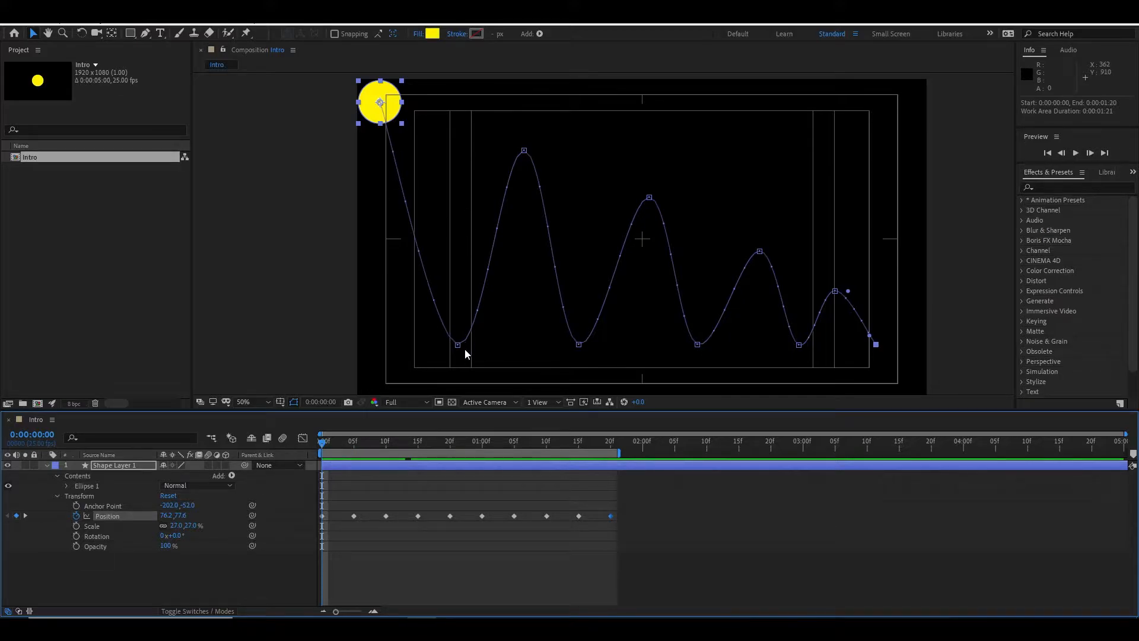
pyautogui.press('KP_0')
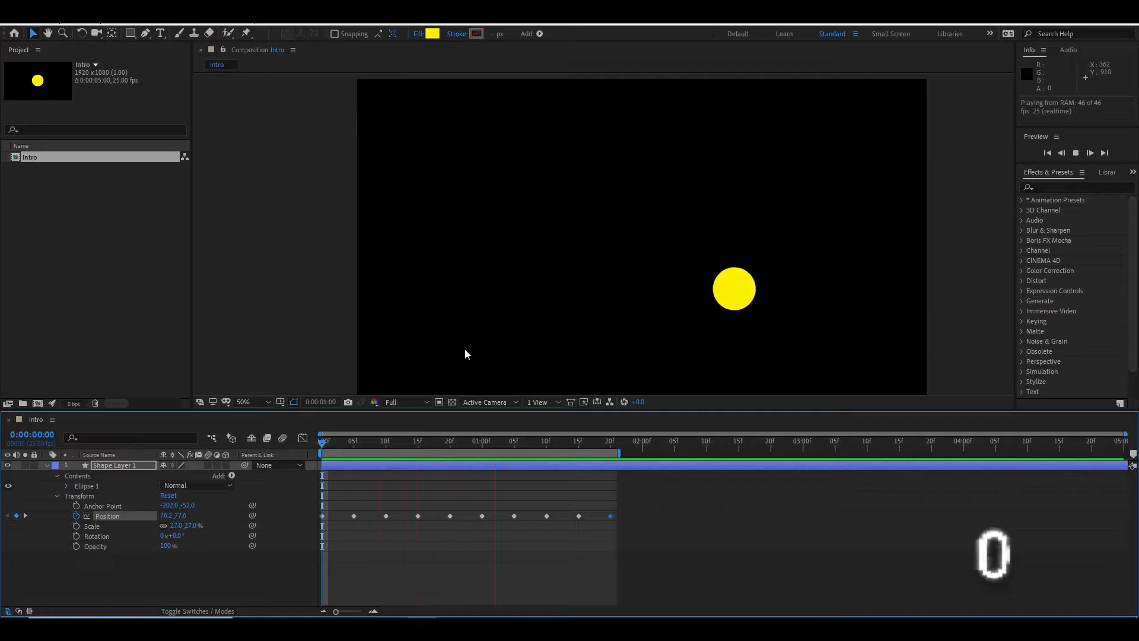
pyautogui.press('space')
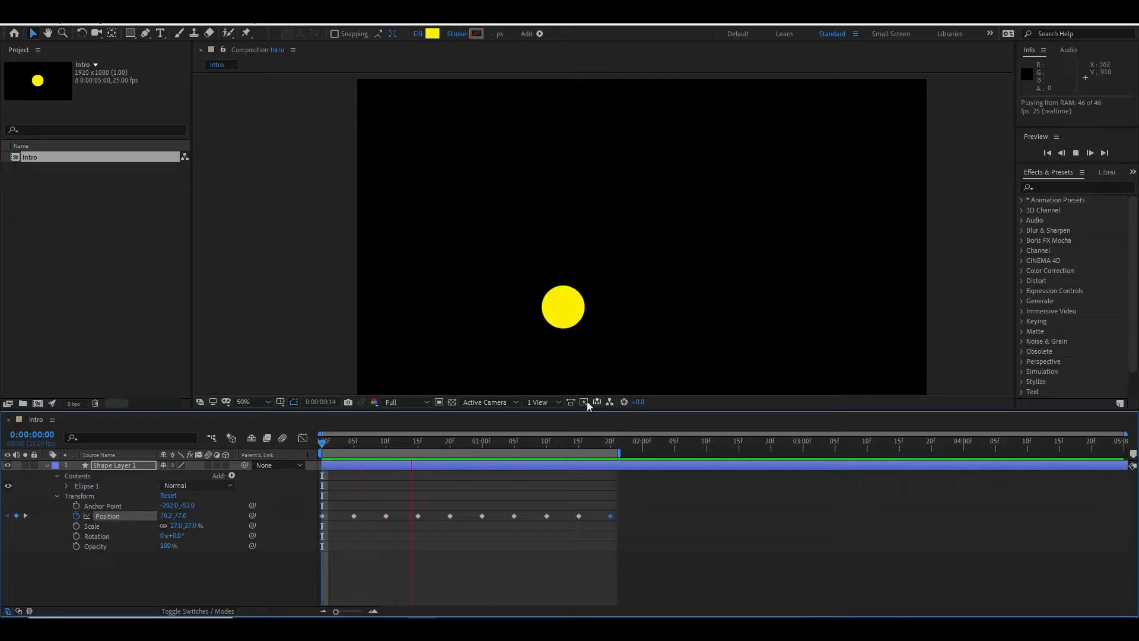
# - Add a Scale keyframe for the circle at frame 4, one frame before its first landing
pyautogui.moveTo(554, 447); pyautogui.dragTo(355, 458)
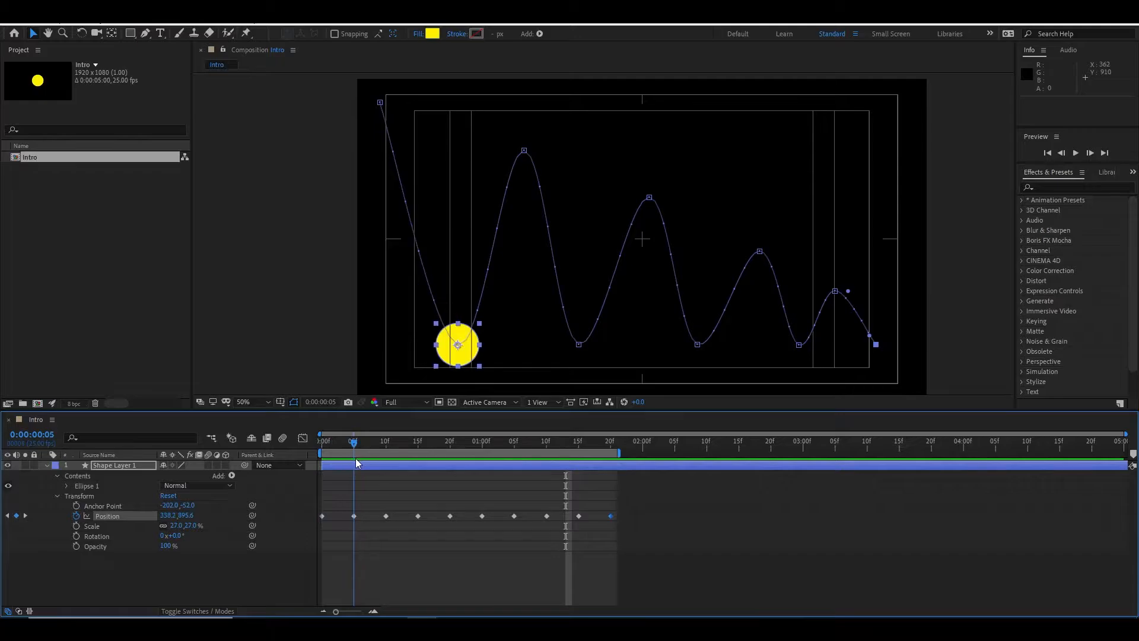
pyautogui.moveTo(349, 445)
pyautogui.mouseDown()
pyautogui.moveTo(333, 452)
pyautogui.moveTo(357, 461)
pyautogui.mouseUp()
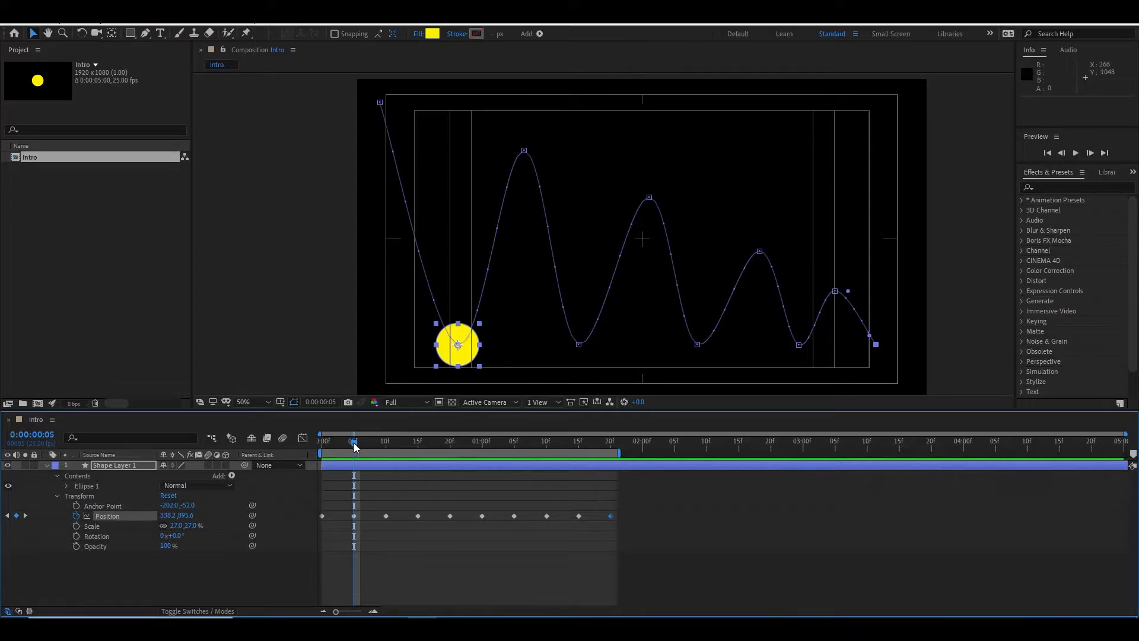
pyautogui.moveTo(352, 446); pyautogui.dragTo(344, 445)
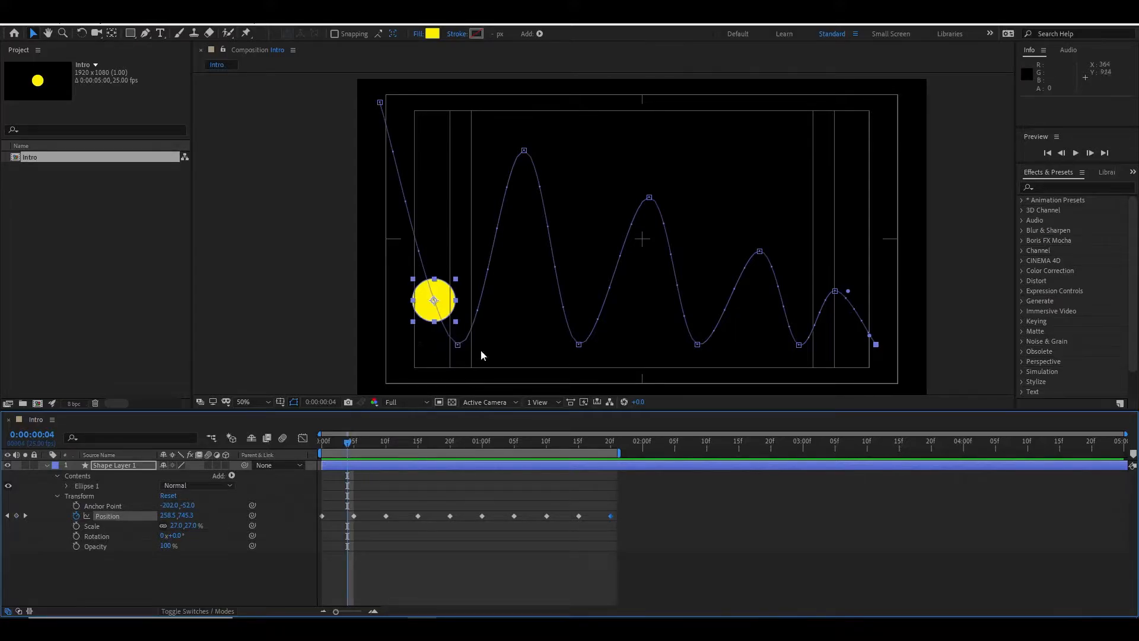
pyautogui.moveTo(350, 446); pyautogui.dragTo(348, 447)
pyautogui.click(76, 526)
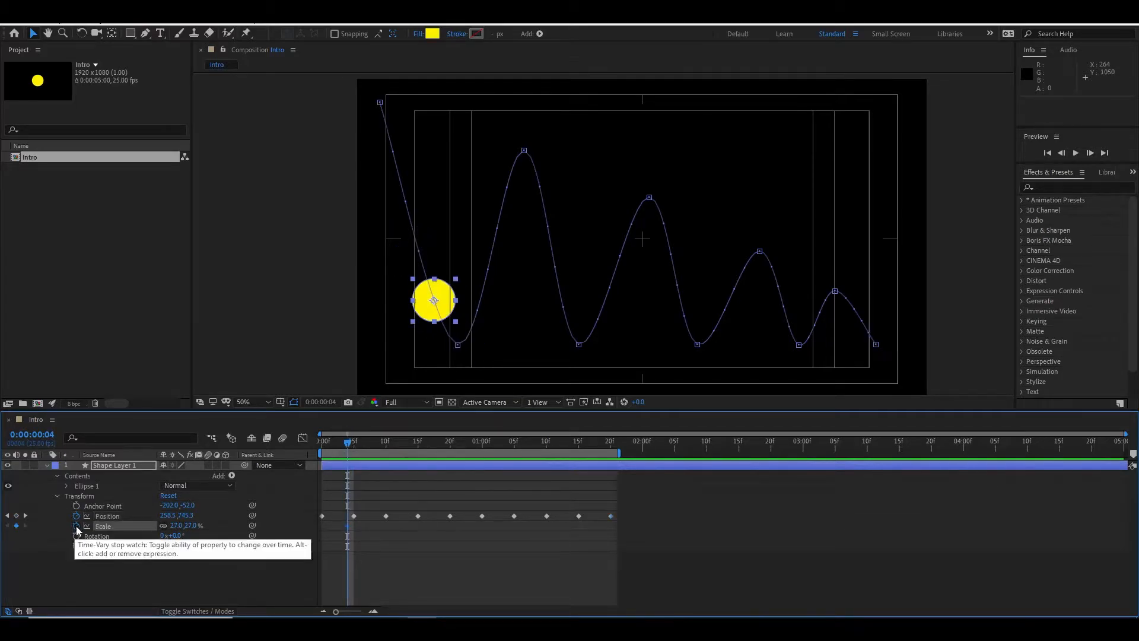
# - At frame 5, squash the circle vertically to 27, 21% scale and lower it to about 338, 916
pyautogui.moveTo(348, 446); pyautogui.dragTo(354, 446)
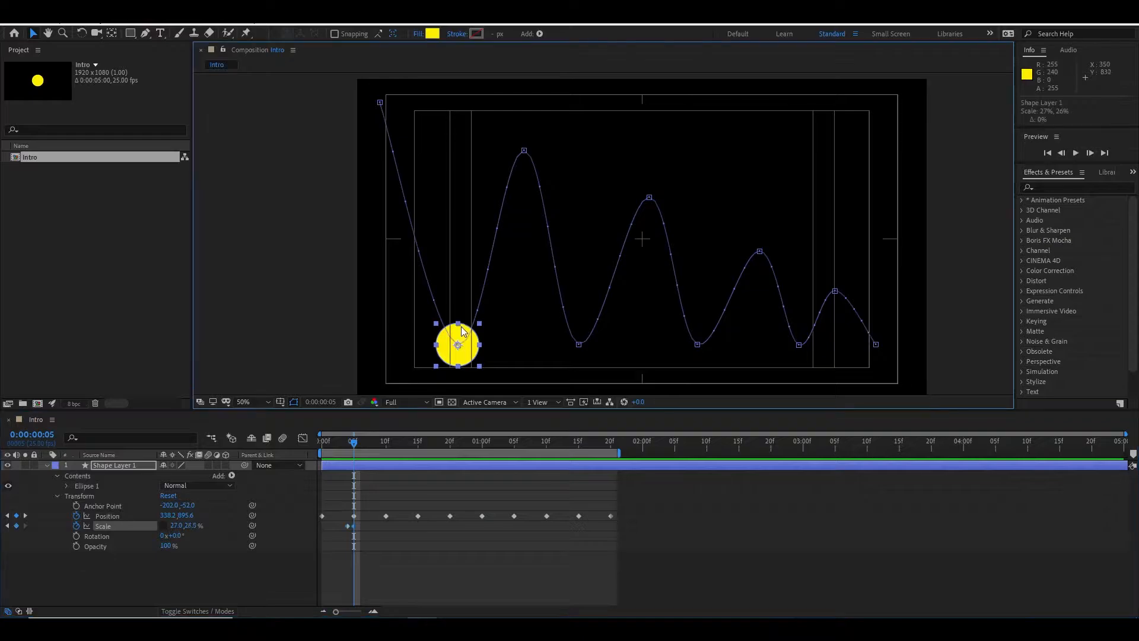
pyautogui.moveTo(461, 327); pyautogui.dragTo(471, 358)
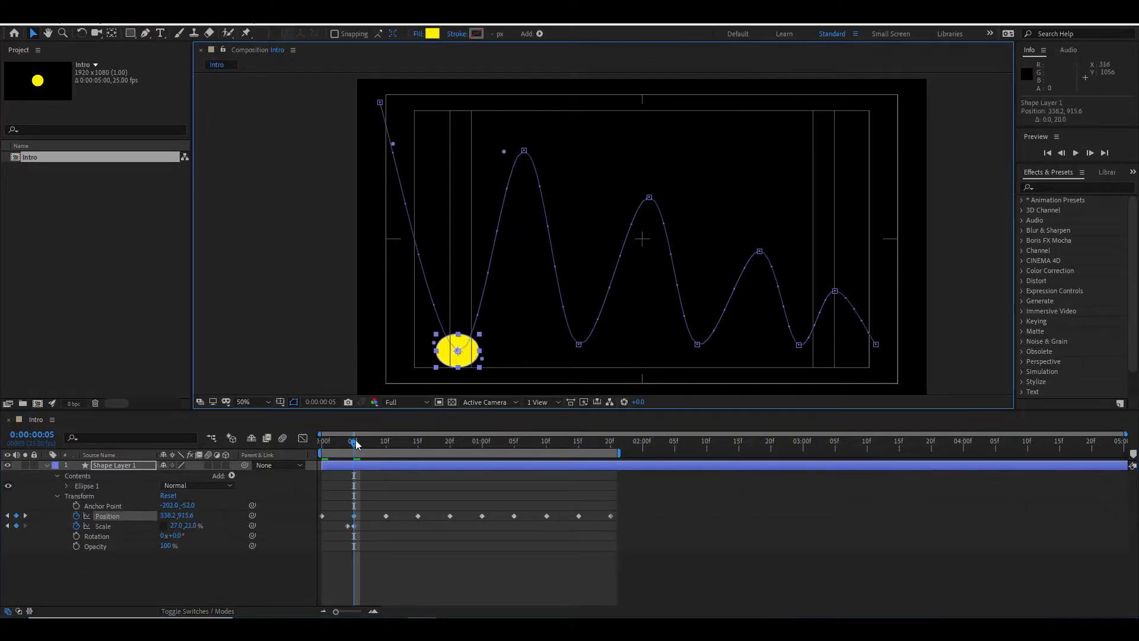
# - At frame 7, restore the circle's Scale to 27, 27% so it is round again after the first landing
pyautogui.moveTo(355, 444); pyautogui.dragTo(371, 444)
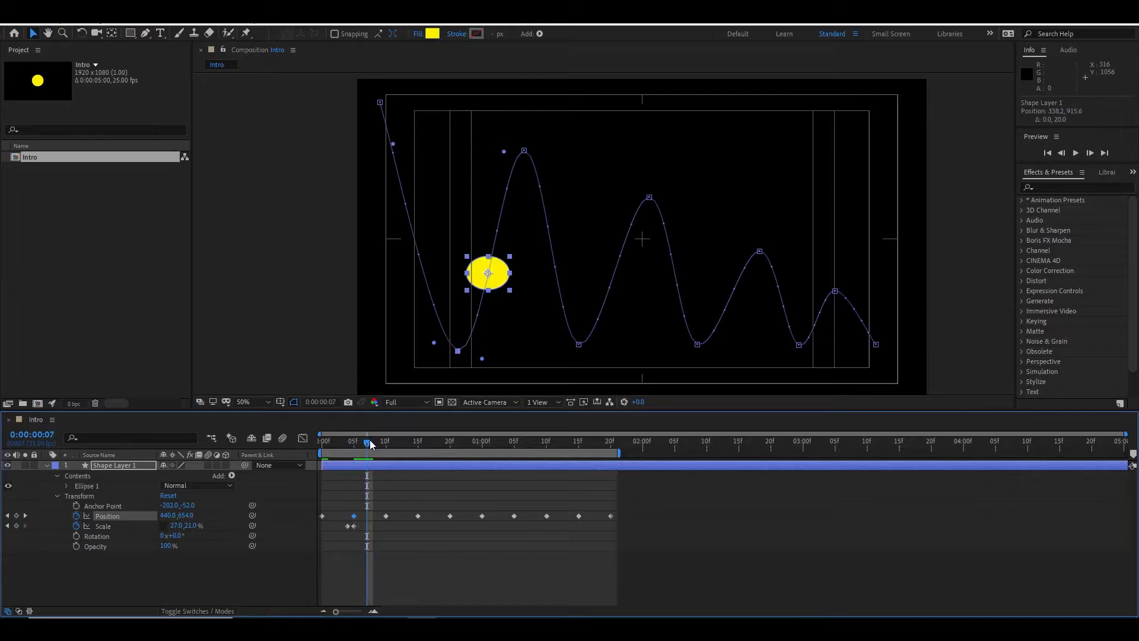
pyautogui.click(192, 526)
pyautogui.write('27')
pyautogui.press('Return')
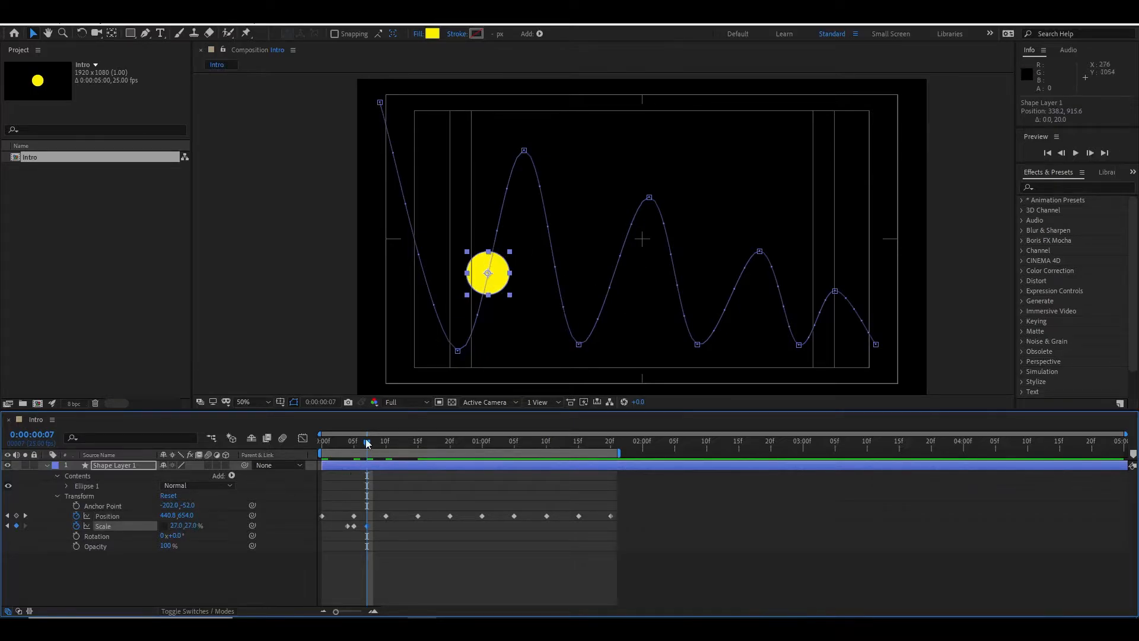
# - Copy the three squash Scale keyframes to frame 14 and, at frame 15, lower the circle to about 746, 916
pyautogui.moveTo(367, 444)
pyautogui.mouseDown()
pyautogui.moveTo(337, 447)
pyautogui.moveTo(360, 457)
pyautogui.mouseUp()
pyautogui.moveTo(377, 524); pyautogui.dragTo(337, 535)
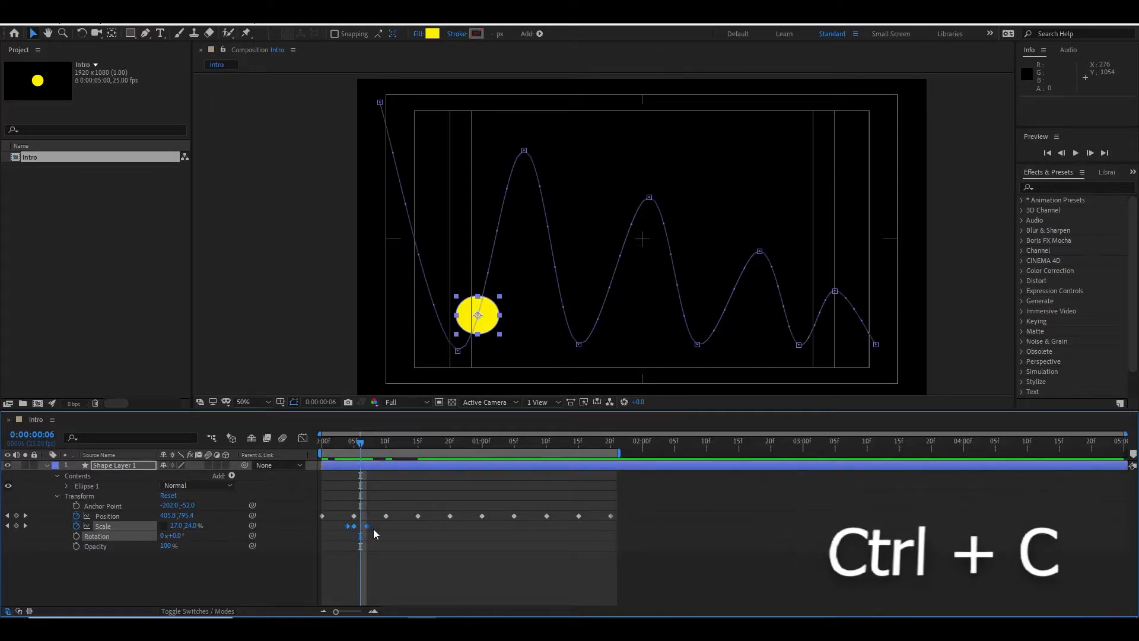
pyautogui.hotkey('ctrl', 'c')
pyautogui.moveTo(360, 449); pyautogui.dragTo(417, 455)
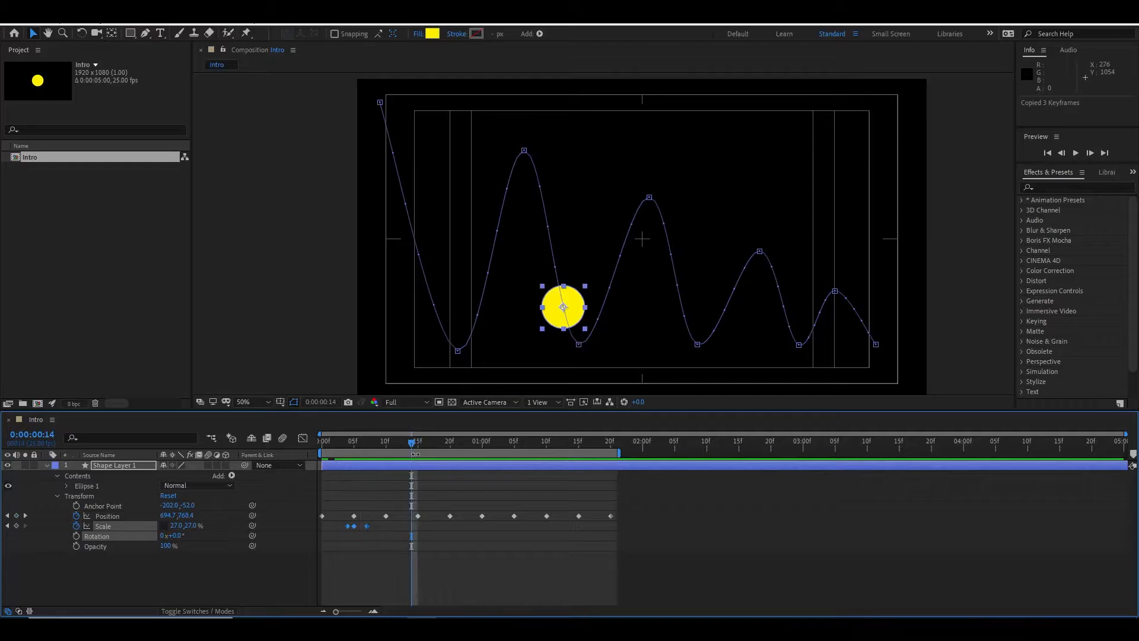
pyautogui.hotkey('ctrl', 'v')
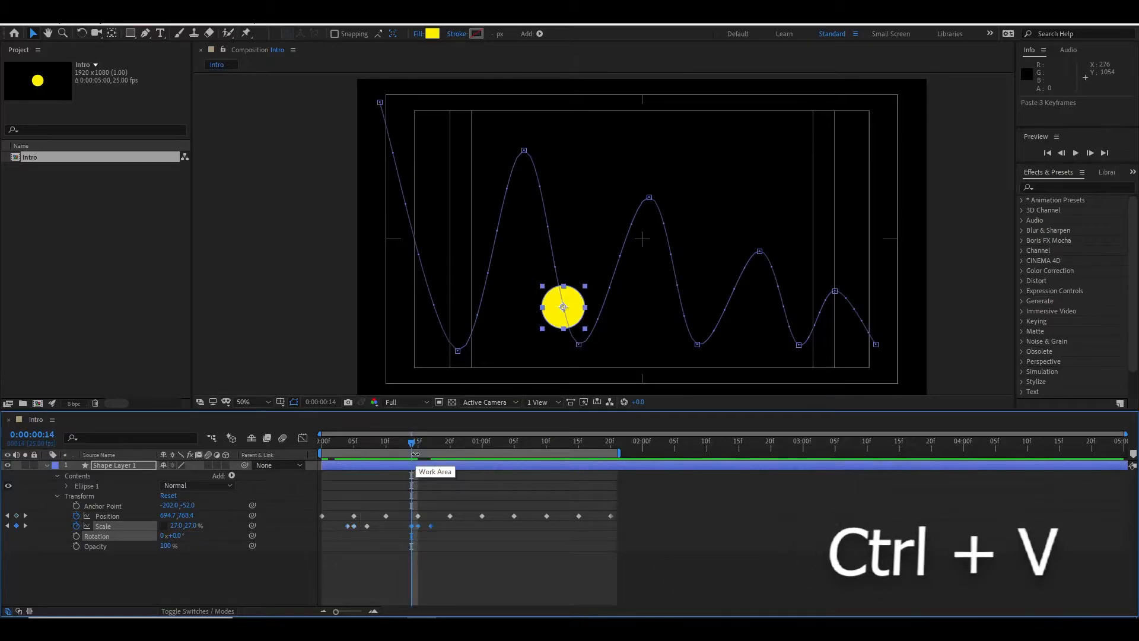
pyautogui.moveTo(415, 445)
pyautogui.mouseDown()
pyautogui.moveTo(383, 455)
pyautogui.moveTo(435, 457)
pyautogui.moveTo(419, 460)
pyautogui.mouseUp()
pyautogui.moveTo(586, 353); pyautogui.dragTo(587, 358)
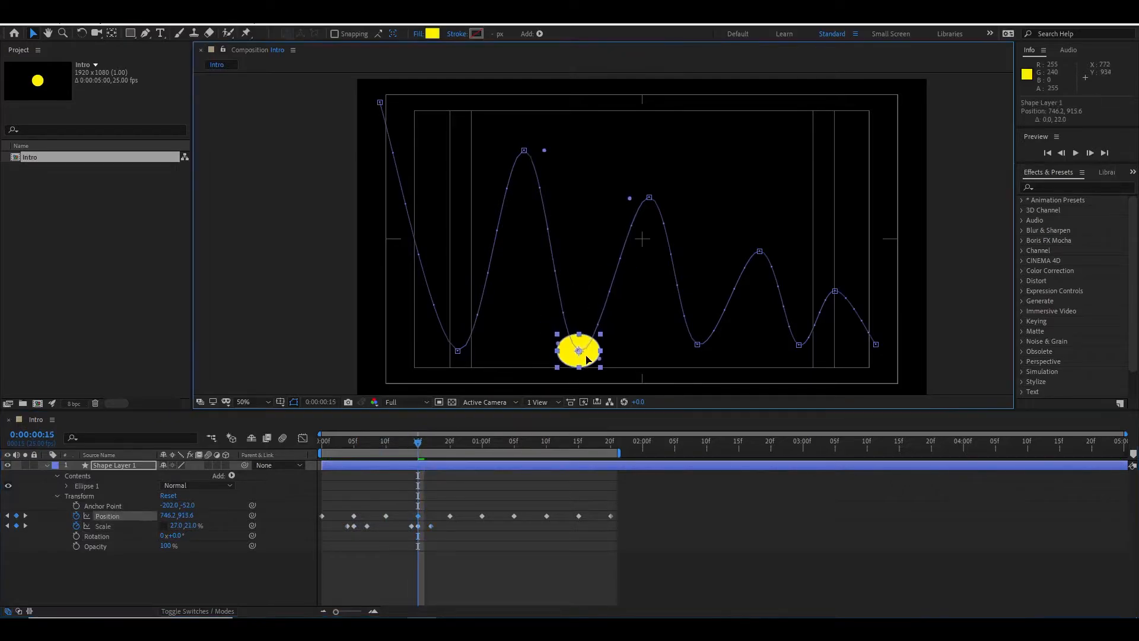
# - Paste the squash keyframes around the third landing and, at 1:00, lower the circle to about 1148, 914
pyautogui.moveTo(419, 442); pyautogui.dragTo(486, 456)
pyautogui.hotkey('ctrl', 'v')
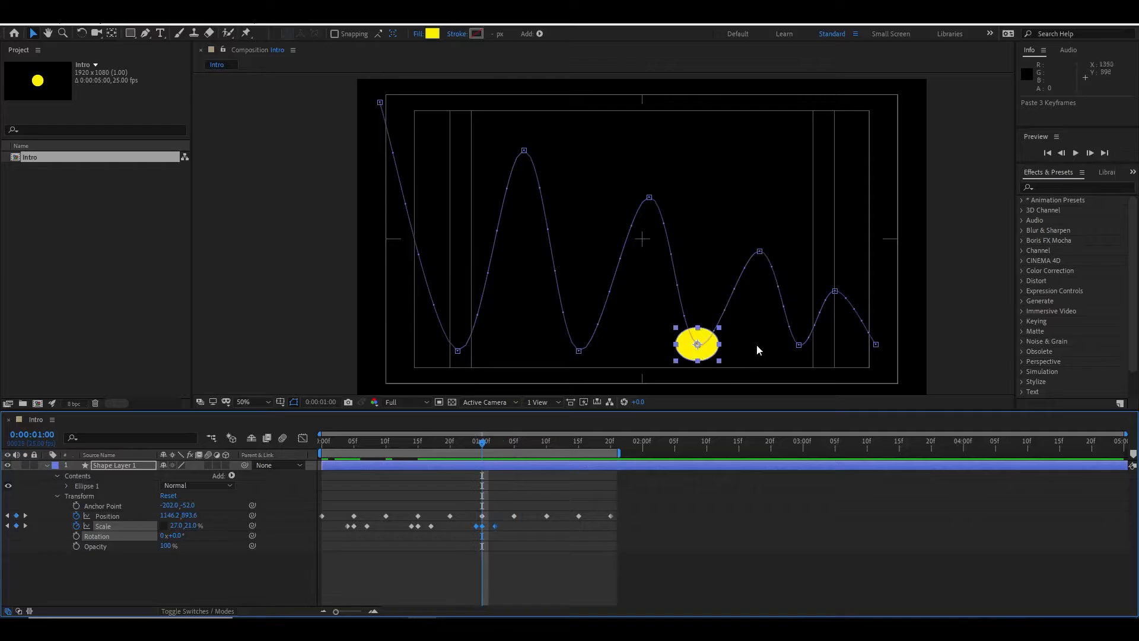
pyautogui.moveTo(708, 352); pyautogui.dragTo(709, 358)
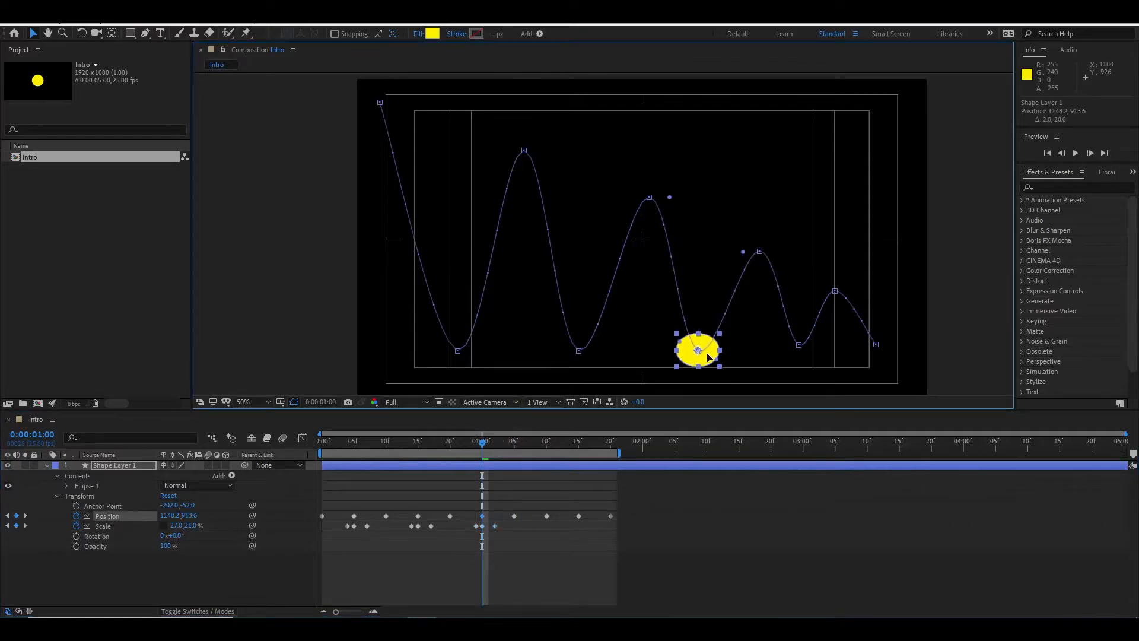
# - Play a preview of the squashed bounce from frame 0 and scrub through the first two landings
pyautogui.moveTo(483, 448); pyautogui.dragTo(314, 446)
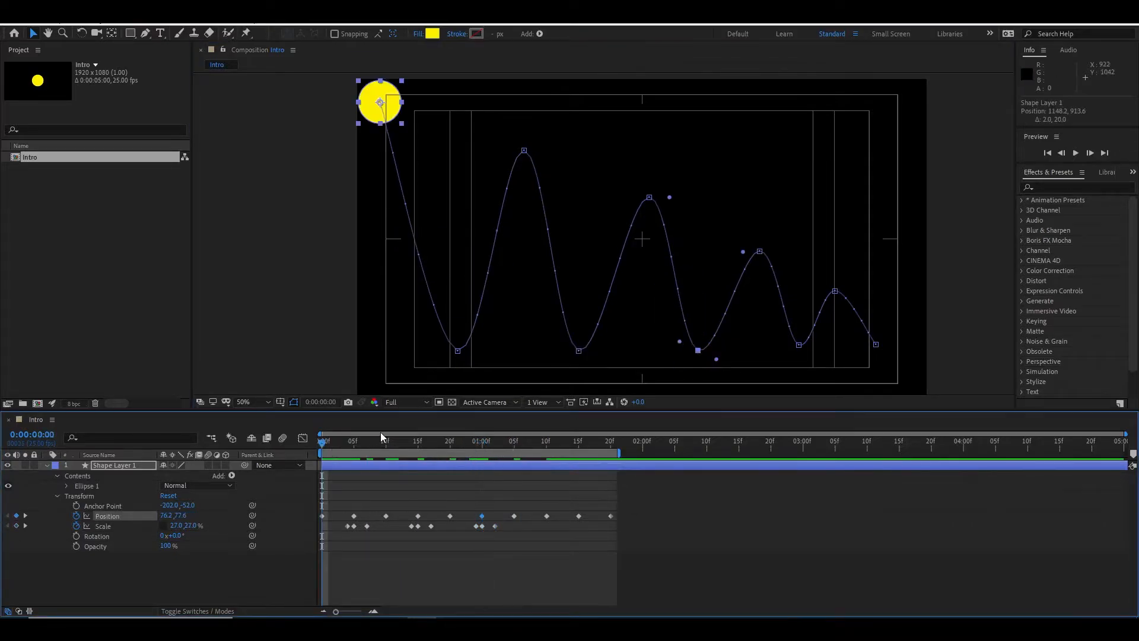
pyautogui.press('space')
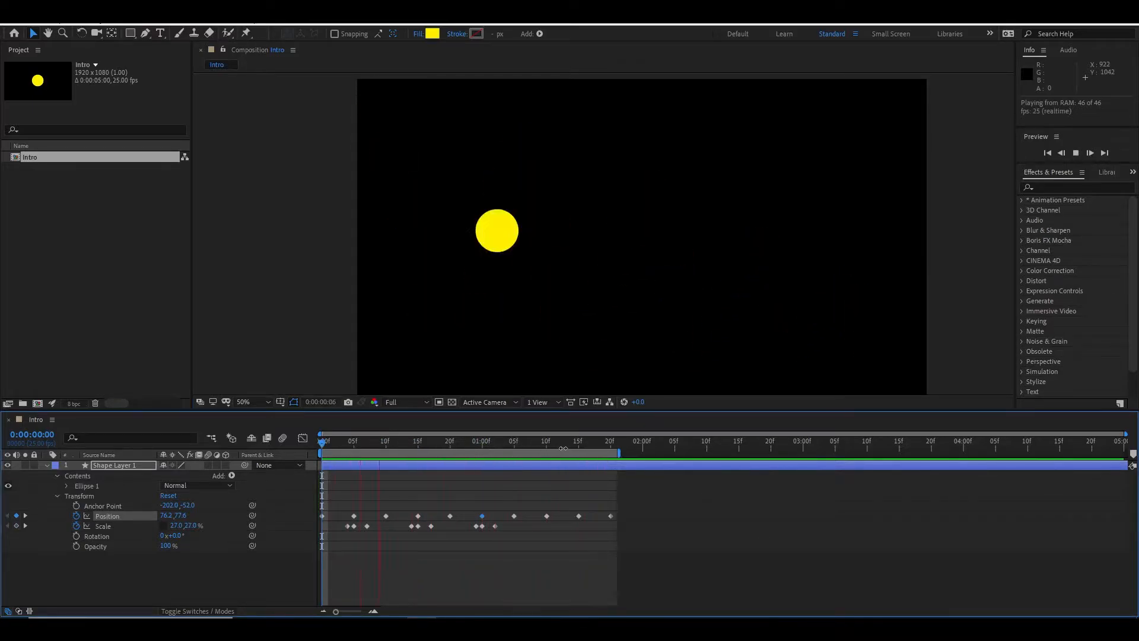
pyautogui.press('space')
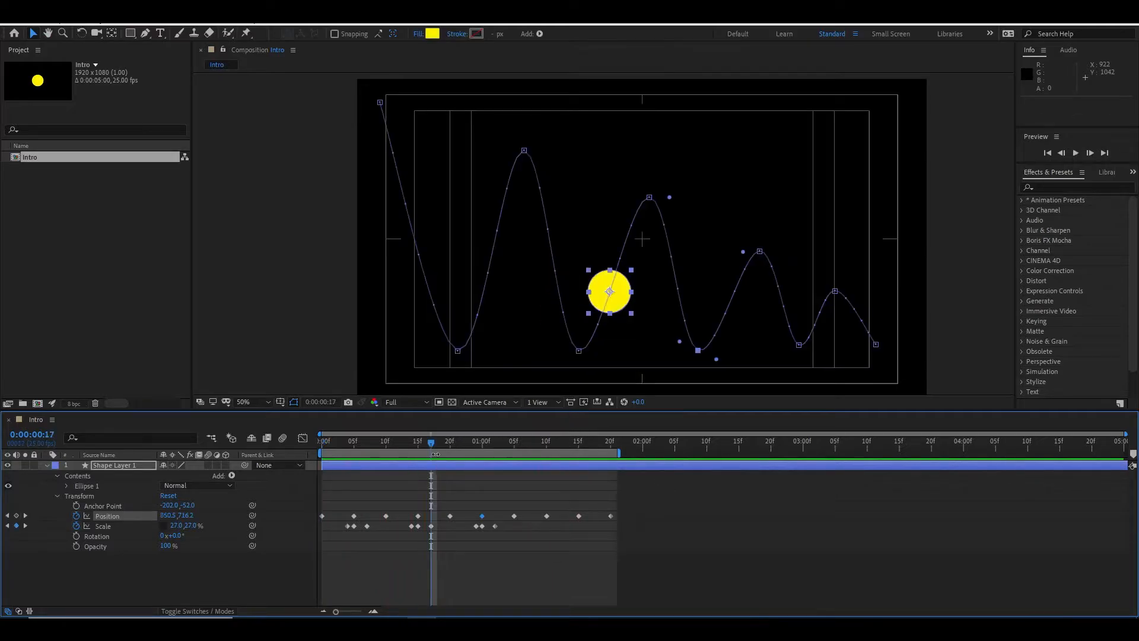
pyautogui.moveTo(435, 455)
pyautogui.mouseDown()
pyautogui.moveTo(364, 446)
pyautogui.moveTo(453, 454)
pyautogui.moveTo(425, 454)
pyautogui.mouseUp()
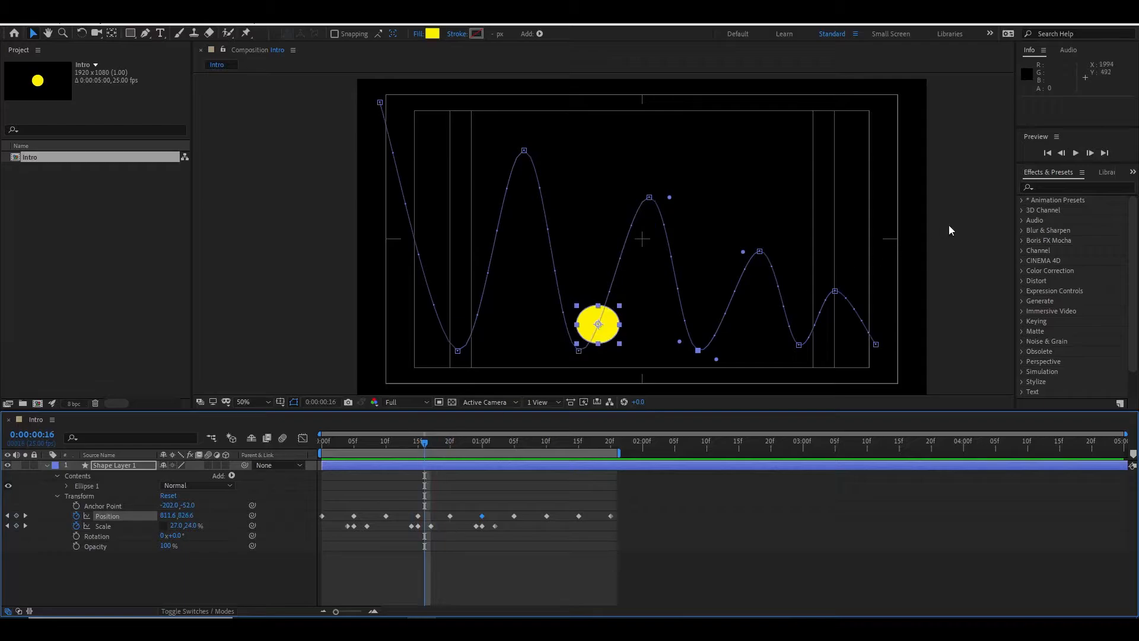
pyautogui.click(566, 319)
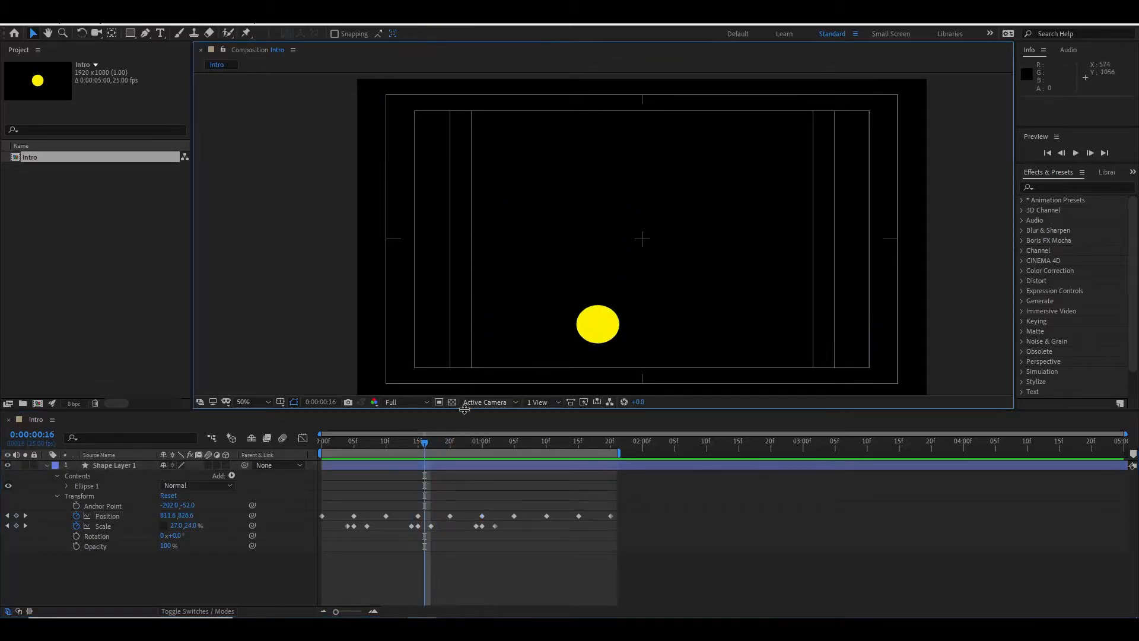
pyautogui.moveTo(332, 442); pyautogui.dragTo(405, 438)
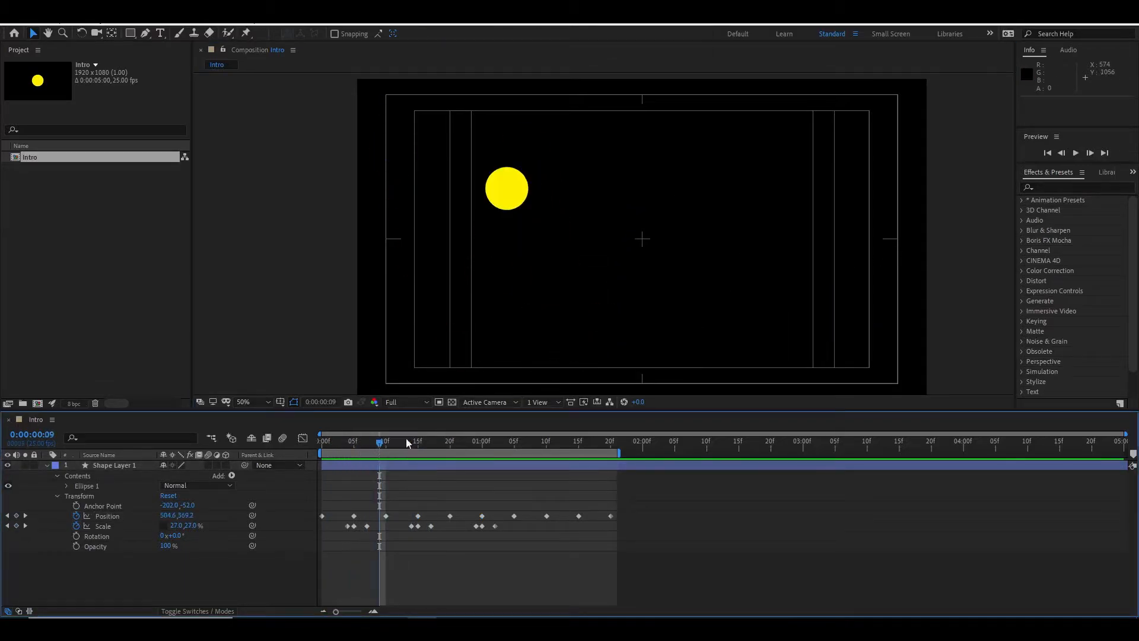
# - Enable motion blur for the composition and for the circle's layer
pyautogui.click(282, 438)
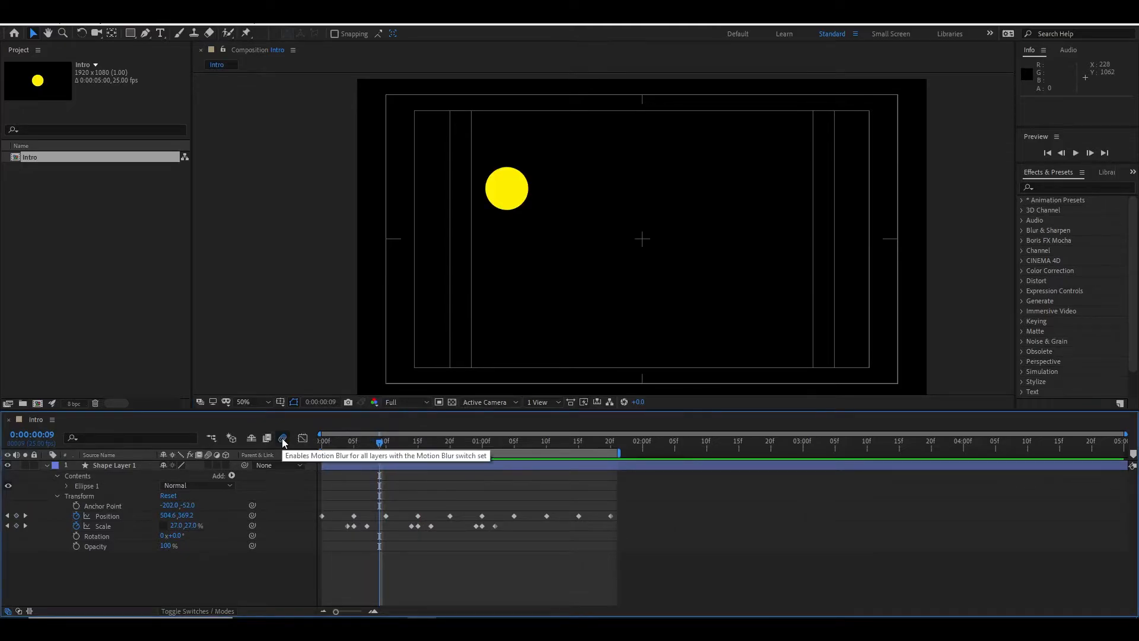
pyautogui.moveTo(379, 444)
pyautogui.mouseDown()
pyautogui.moveTo(558, 447)
pyautogui.moveTo(368, 451)
pyautogui.mouseUp()
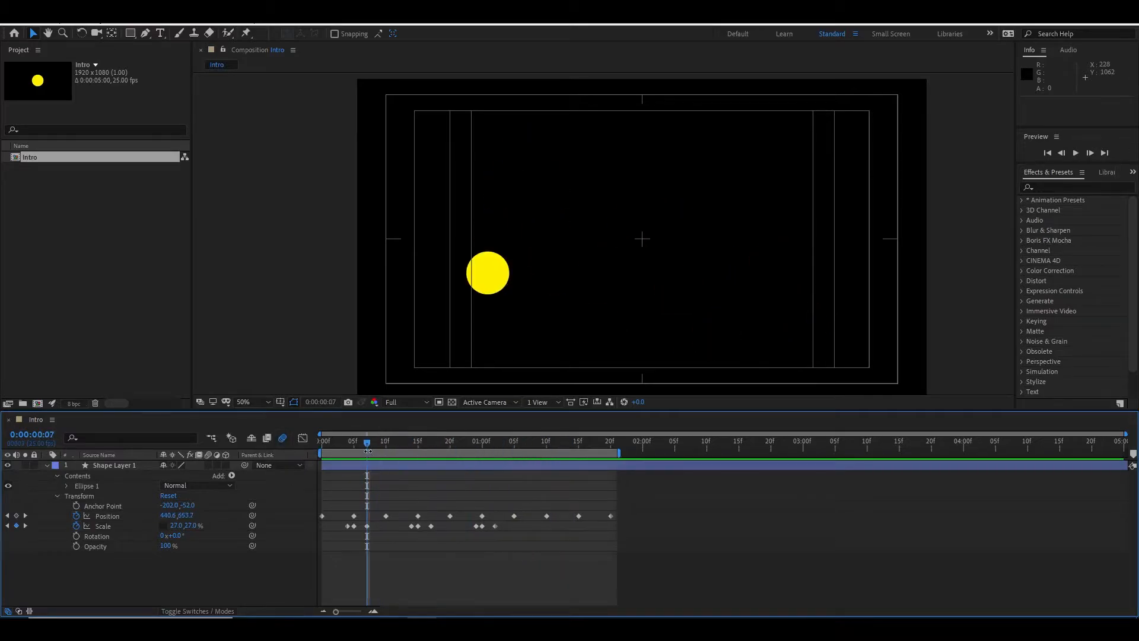
pyautogui.click(210, 464)
pyautogui.click(208, 465)
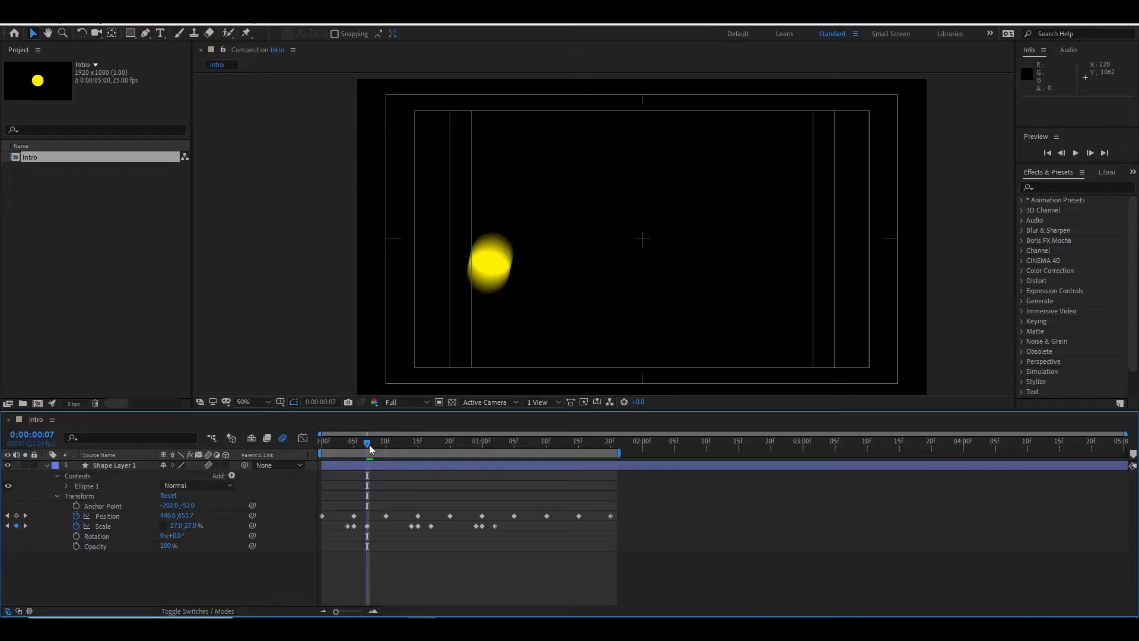
# - Play the bounce from frame 0 with motion blur on and scrub through it to 1:09
pyautogui.moveTo(369, 443); pyautogui.dragTo(299, 461)
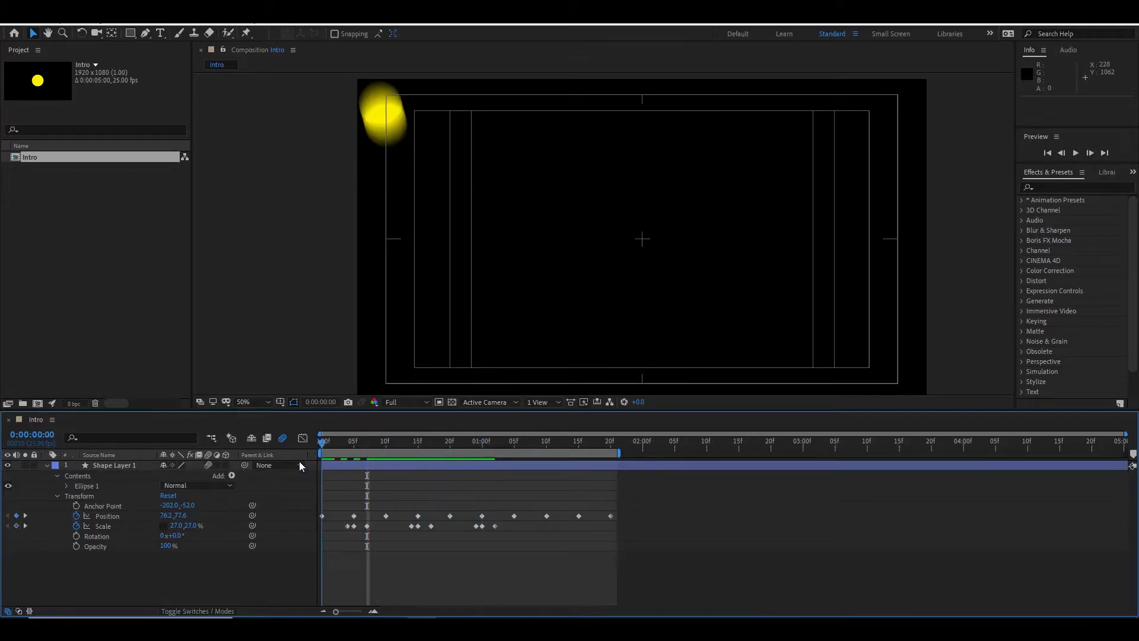
pyautogui.press('space')
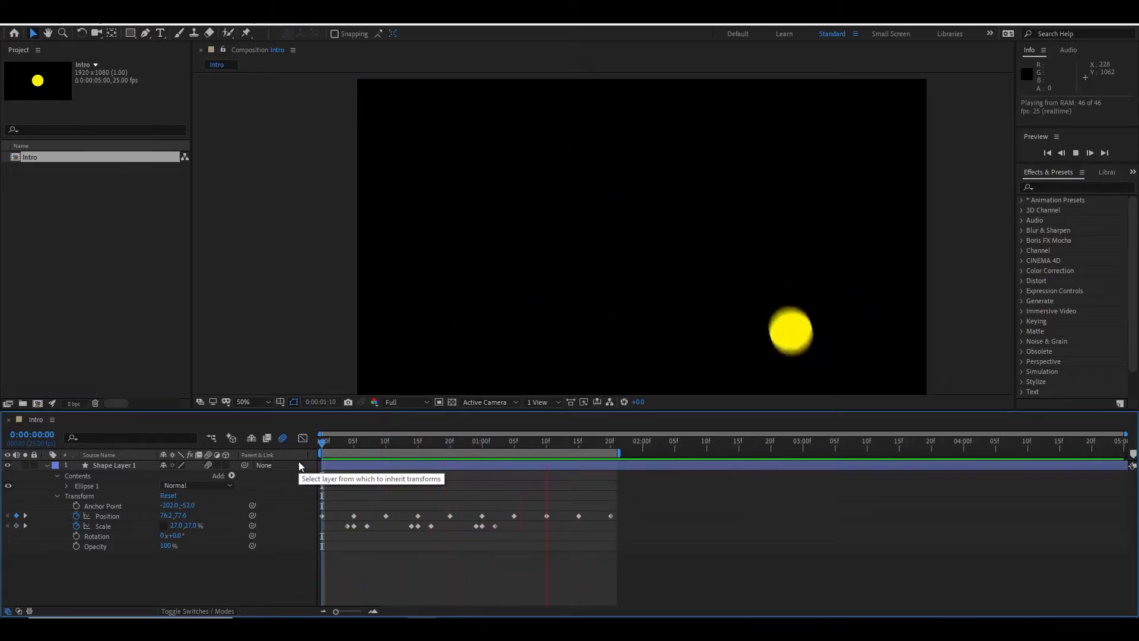
pyautogui.press("'")
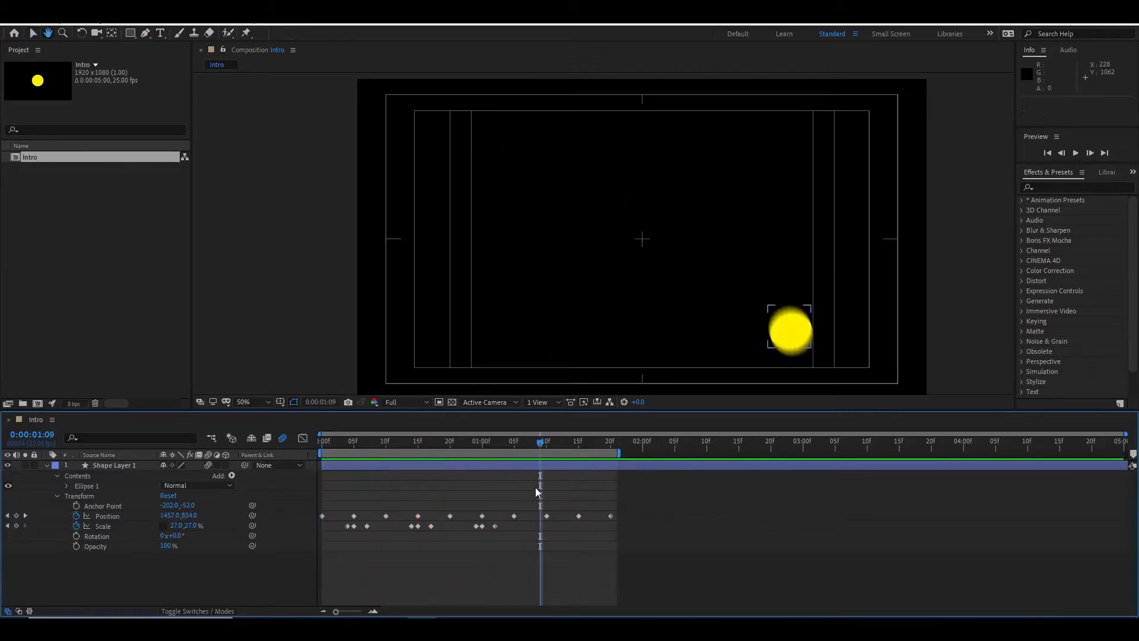
pyautogui.press('space')
pyautogui.moveTo(322, 443); pyautogui.dragTo(540, 450)
# - At frame 0, remove all Position and Scale keyframes from the circle and move it to about 172, 126
pyautogui.press('Home')
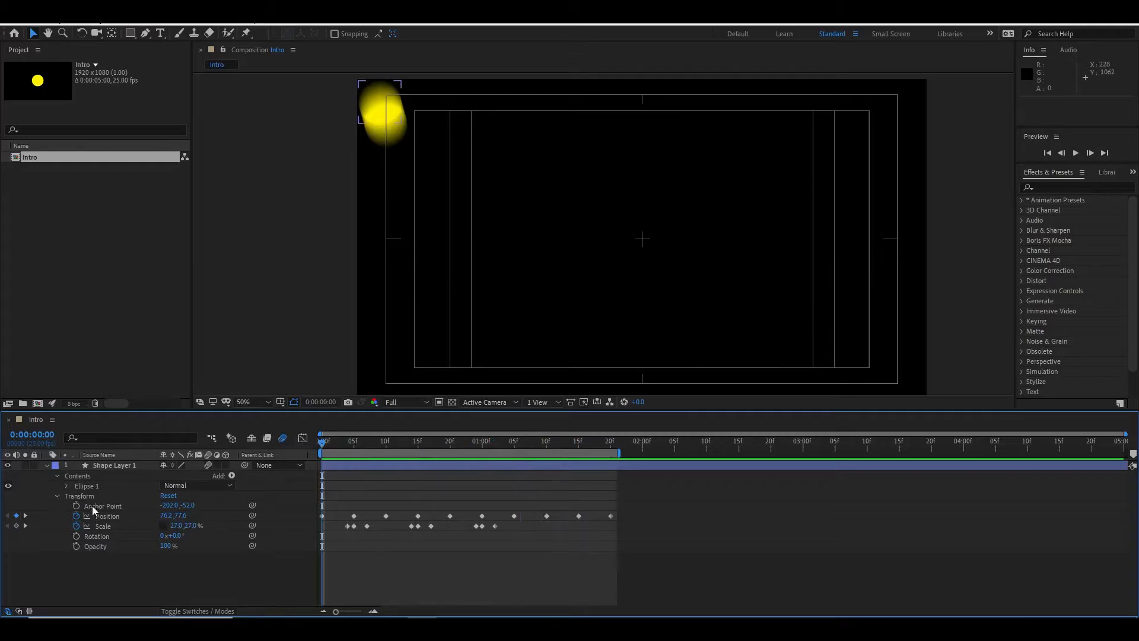
pyautogui.click(76, 515)
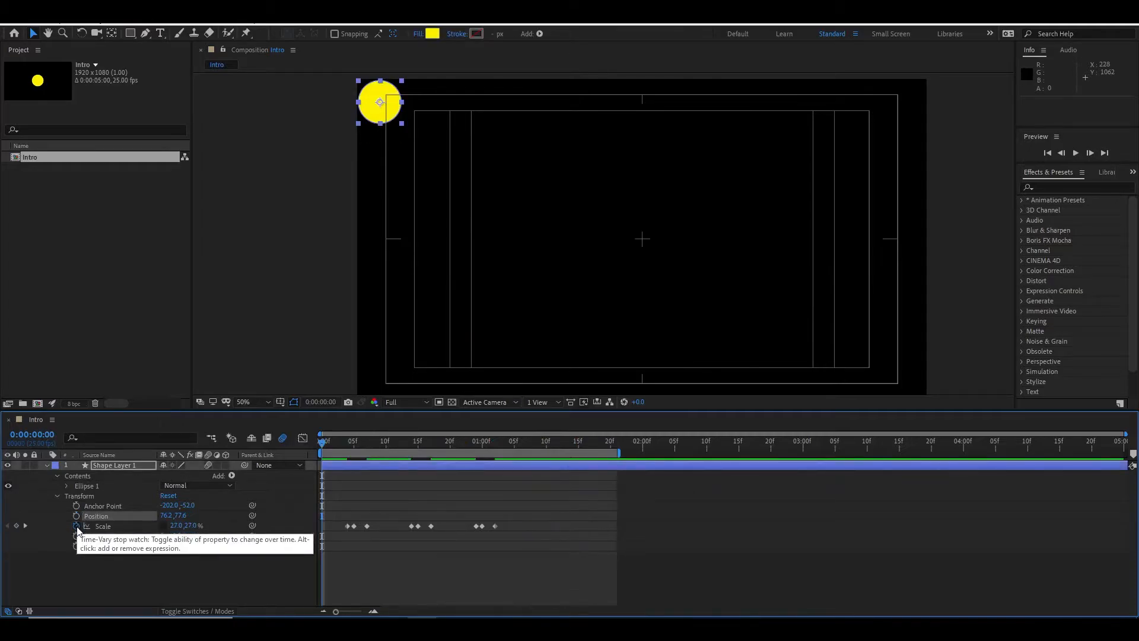
pyautogui.click(76, 526)
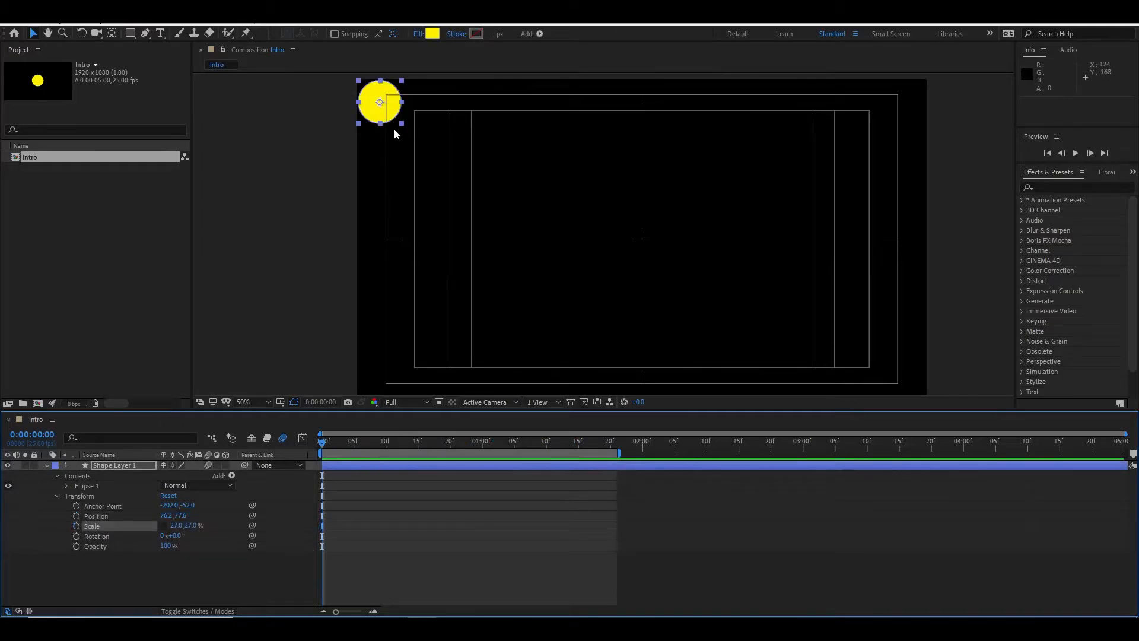
pyautogui.moveTo(393, 98); pyautogui.dragTo(424, 148)
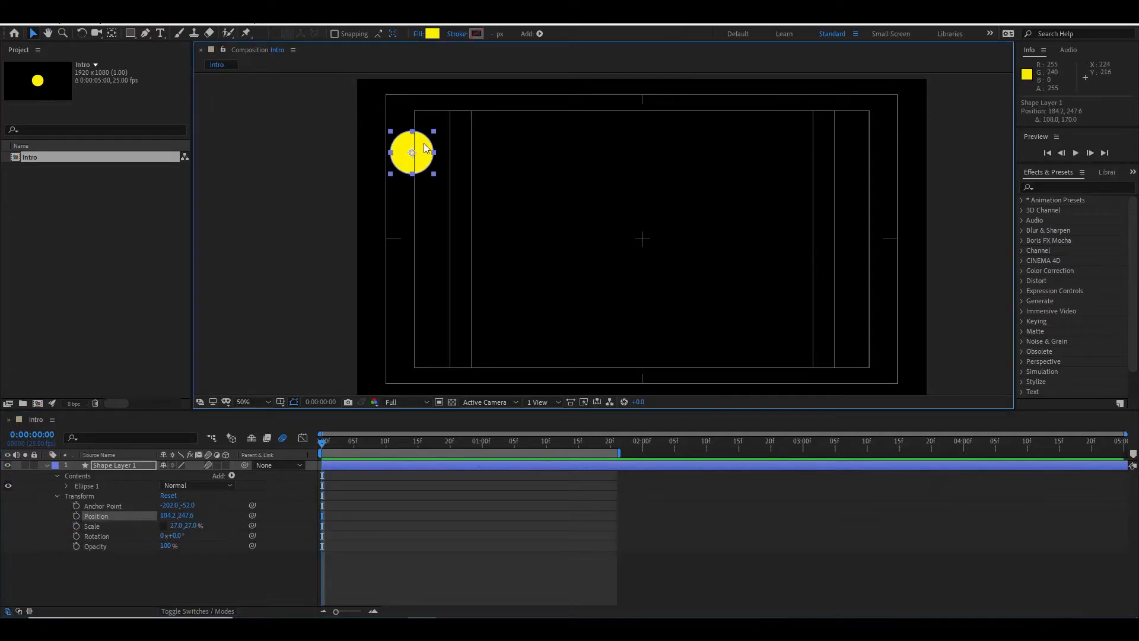
pyautogui.moveTo(424, 144); pyautogui.dragTo(421, 108)
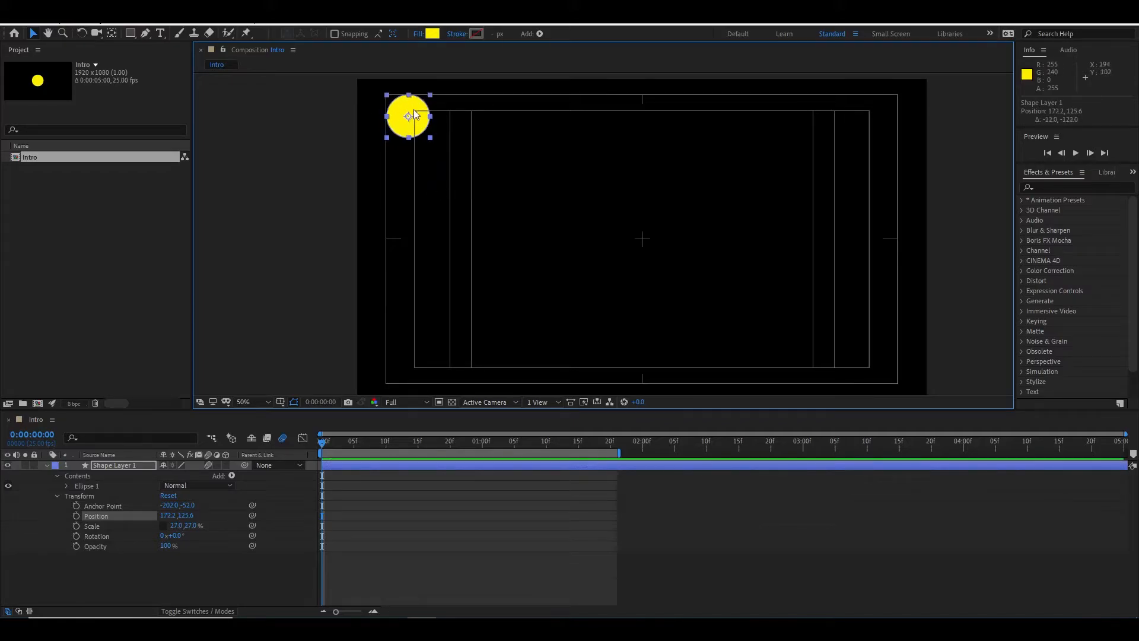
# - Import the image __4618917_orig.jpg from Downloads as footage and place it beneath the circle's layer in the composition
pyautogui.click(11, 24)
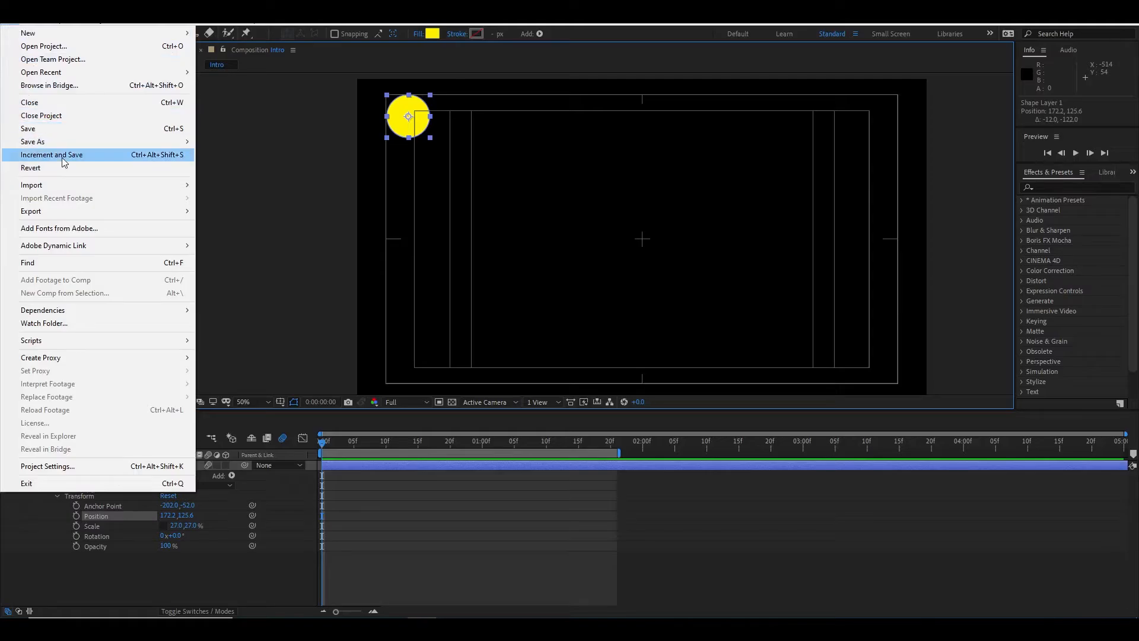
pyautogui.moveTo(89, 185)
pyautogui.click(256, 184)
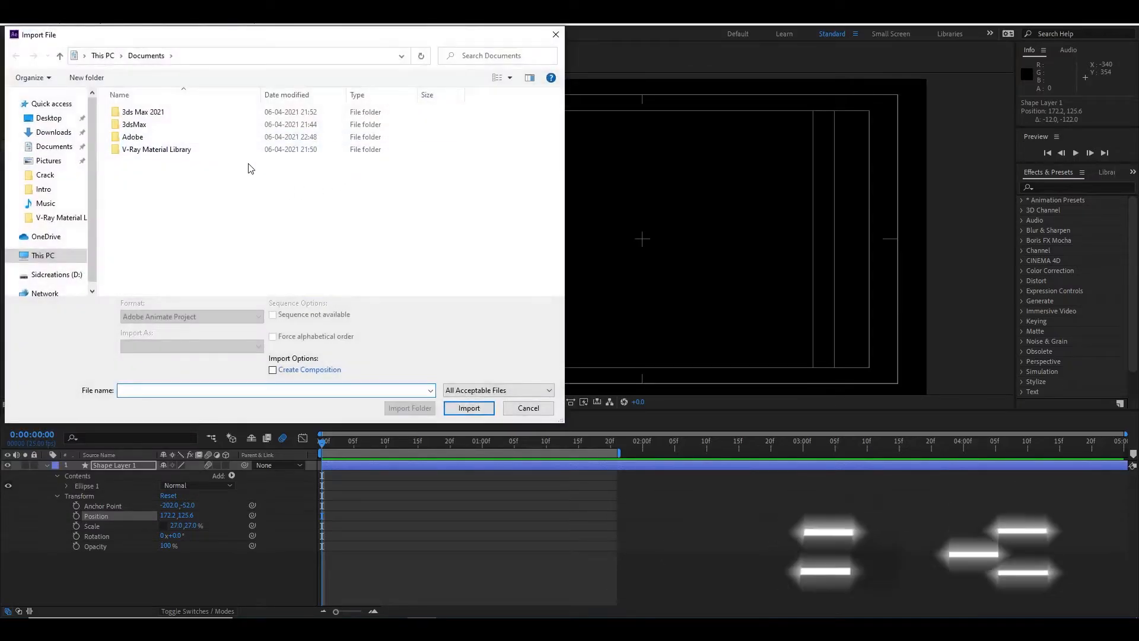
pyautogui.click(53, 132)
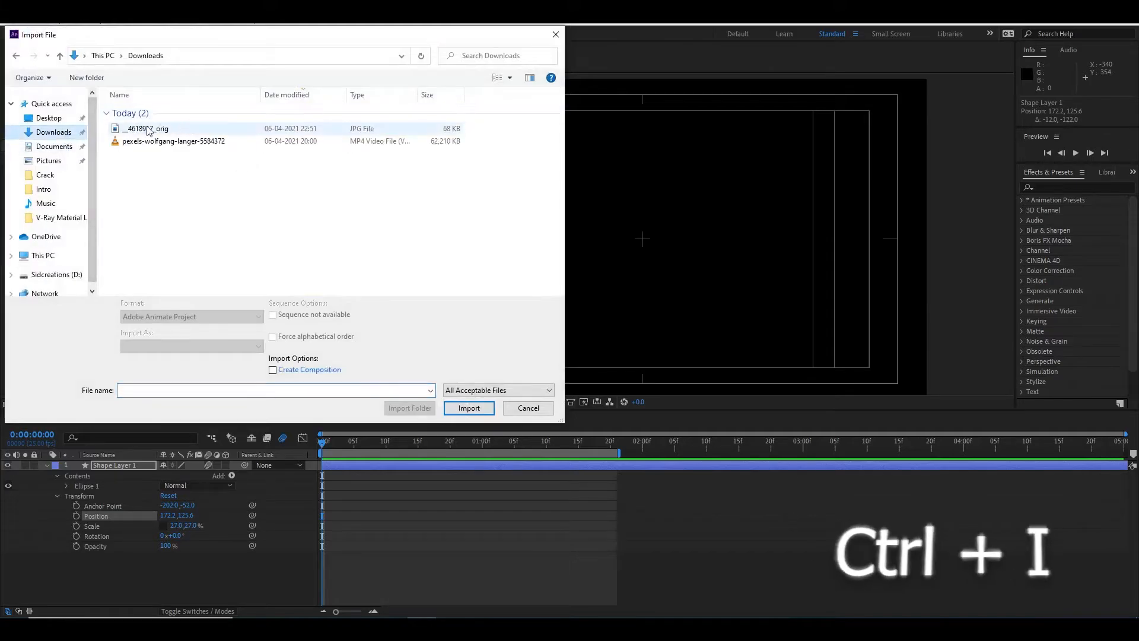
pyautogui.click(187, 131)
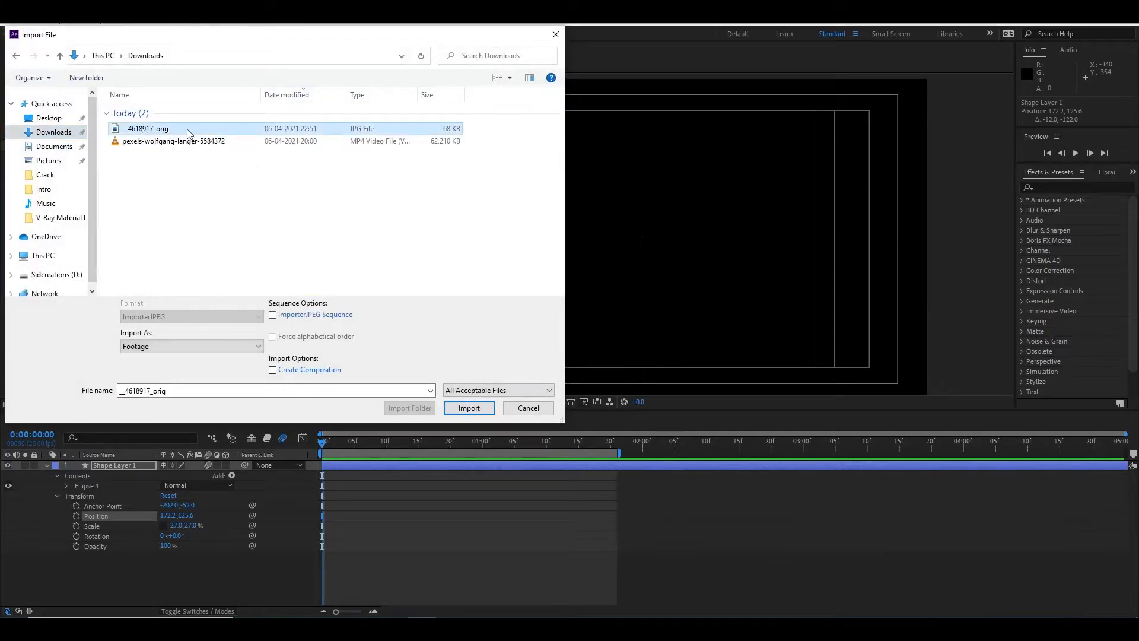
pyautogui.click(468, 408)
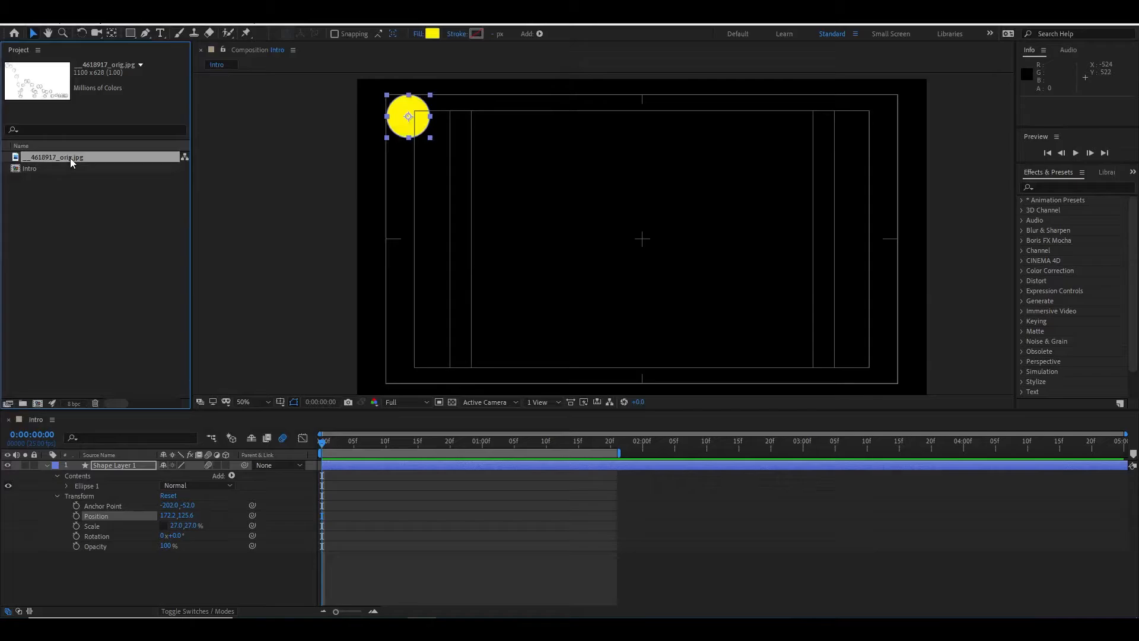
pyautogui.moveTo(70, 158); pyautogui.dragTo(134, 549)
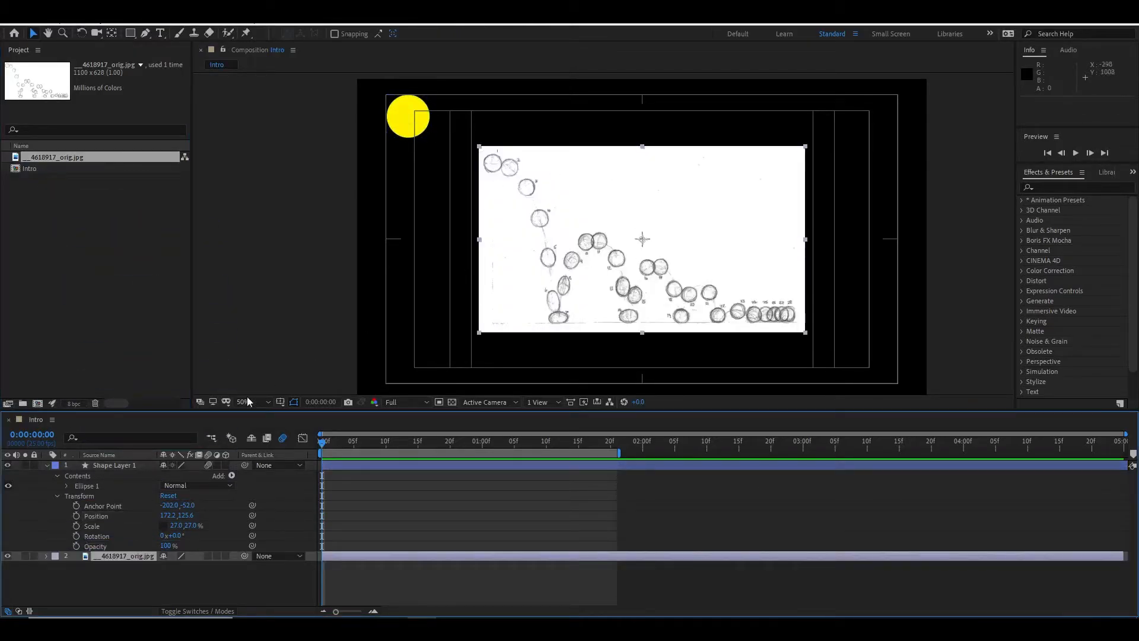
# - Collapse the circle layer's properties and scale the bouncing-ball reference image up to 174% to fill the frame
pyautogui.click(123, 465)
pyautogui.click(46, 466)
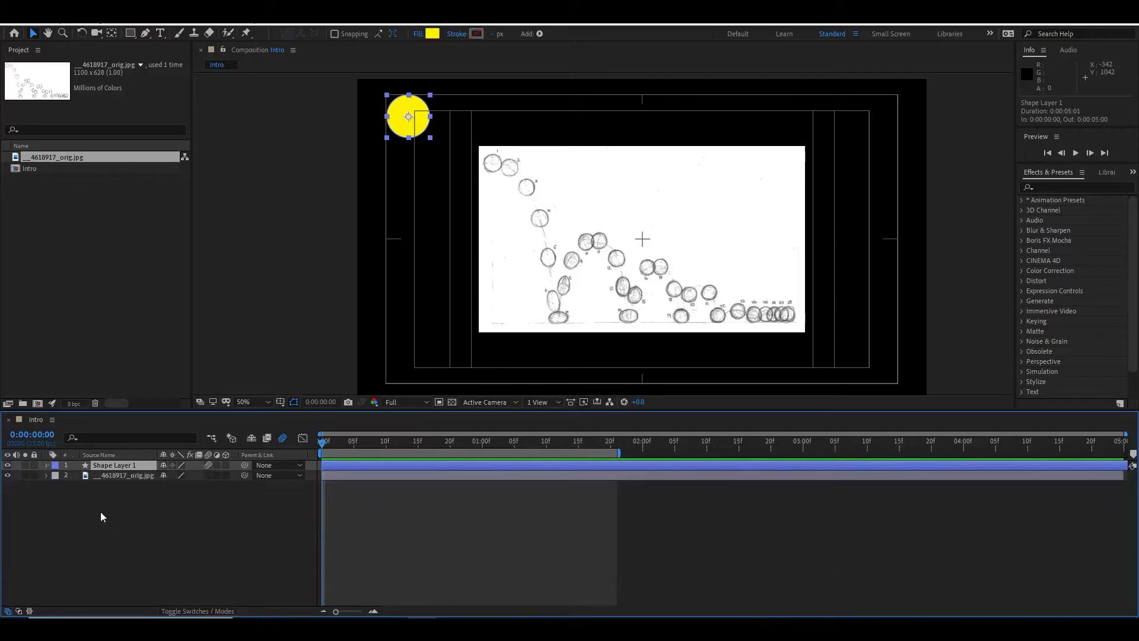
pyautogui.click(113, 476)
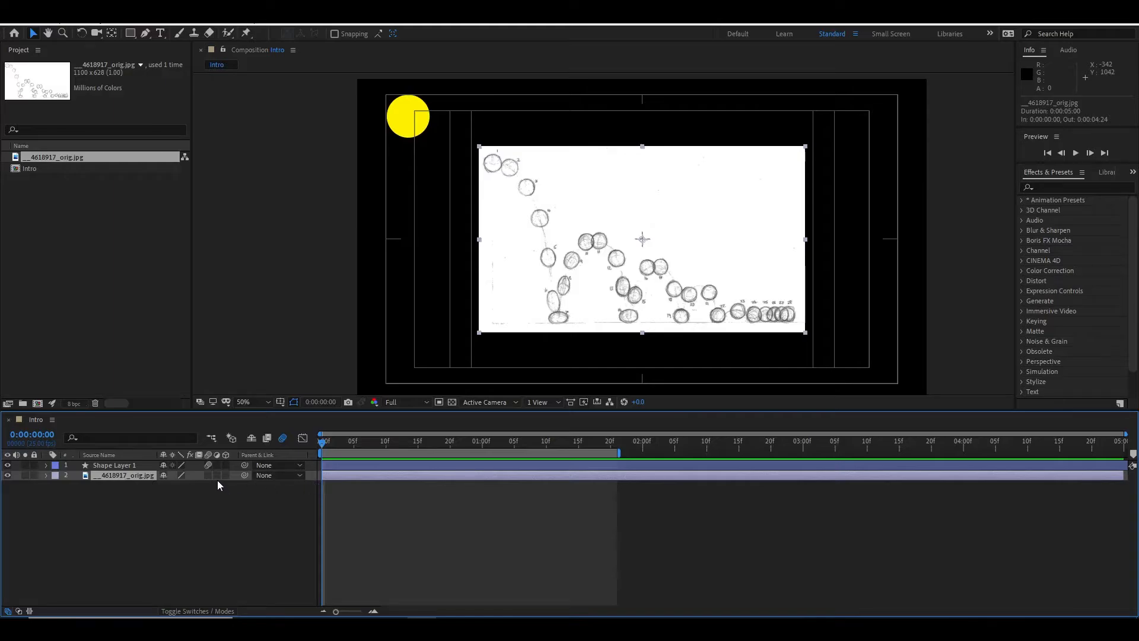
pyautogui.press('s')
pyautogui.moveTo(196, 485); pyautogui.dragTo(240, 484)
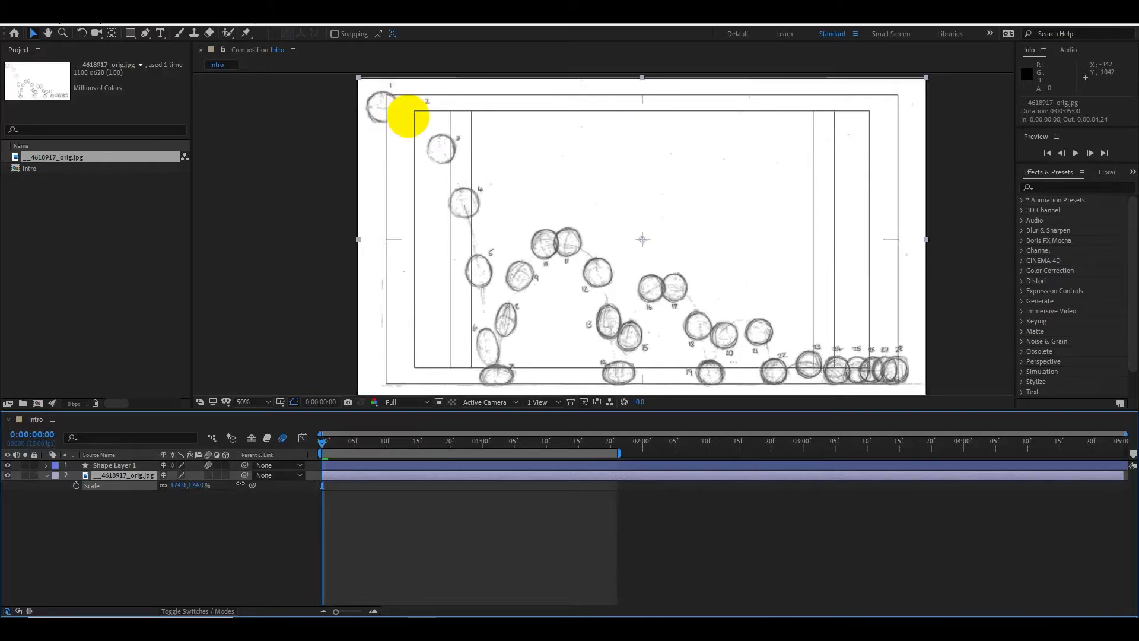
pyautogui.press('space')
pyautogui.moveTo(541, 333)
pyautogui.mouseDown()
pyautogui.moveTo(544, 306)
pyautogui.moveTo(552, 342)
pyautogui.mouseUp()
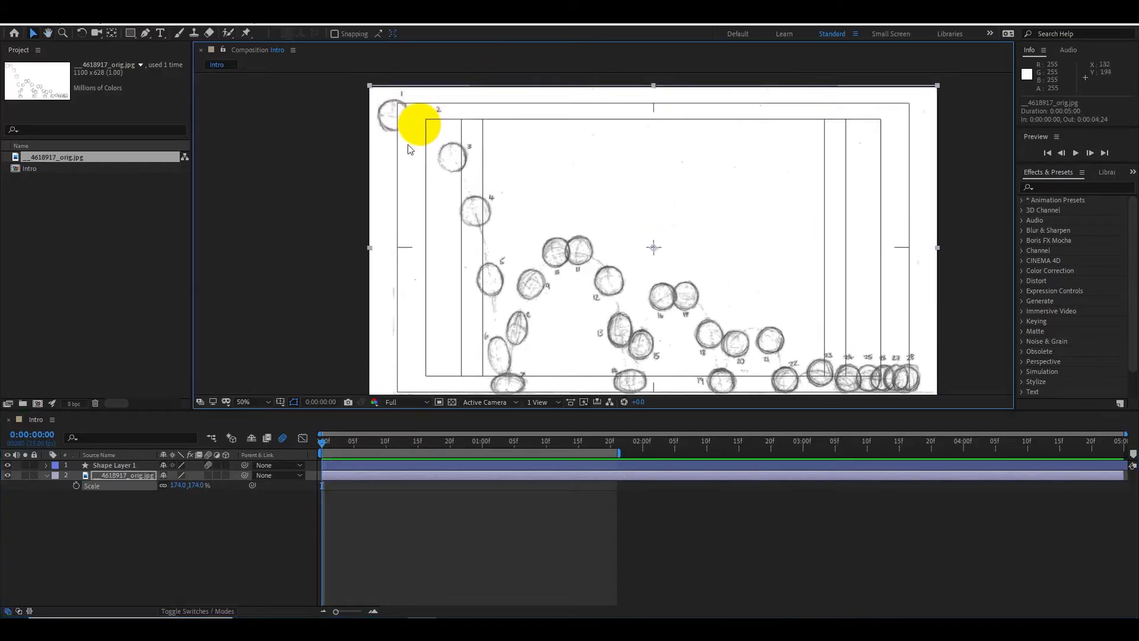
# - Scale the circle uniformly to 19% and align it with drawn ball 1 at about 85, 94
pyautogui.click(133, 467)
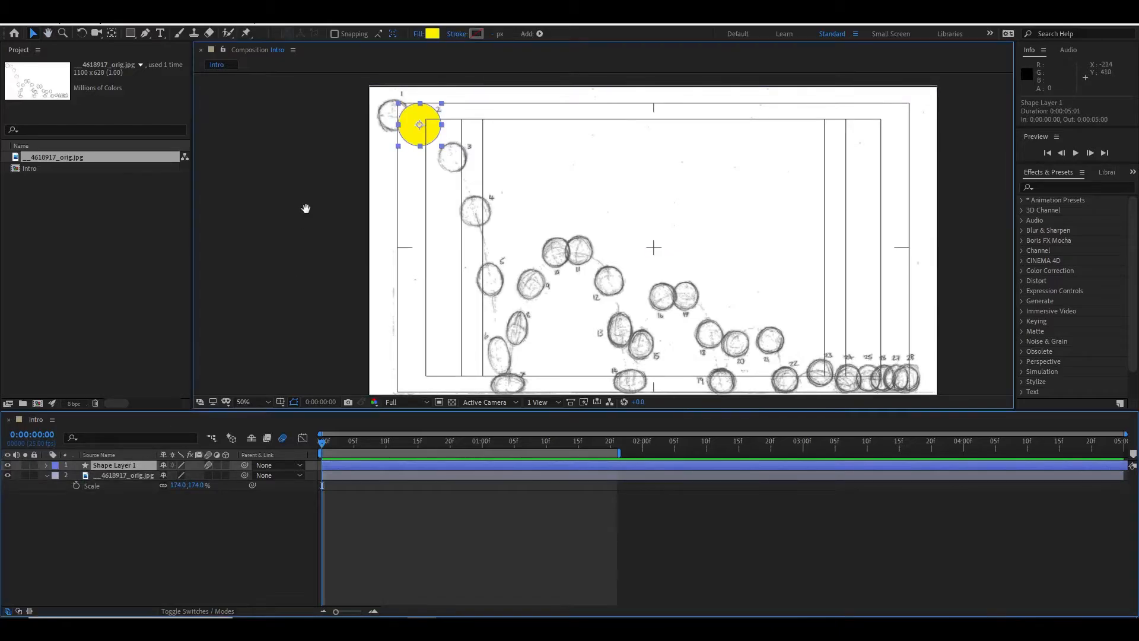
pyautogui.scroll(2, 475, 121)
pyautogui.press('space')
pyautogui.moveTo(378, 167); pyautogui.dragTo(408, 170)
pyautogui.press('s')
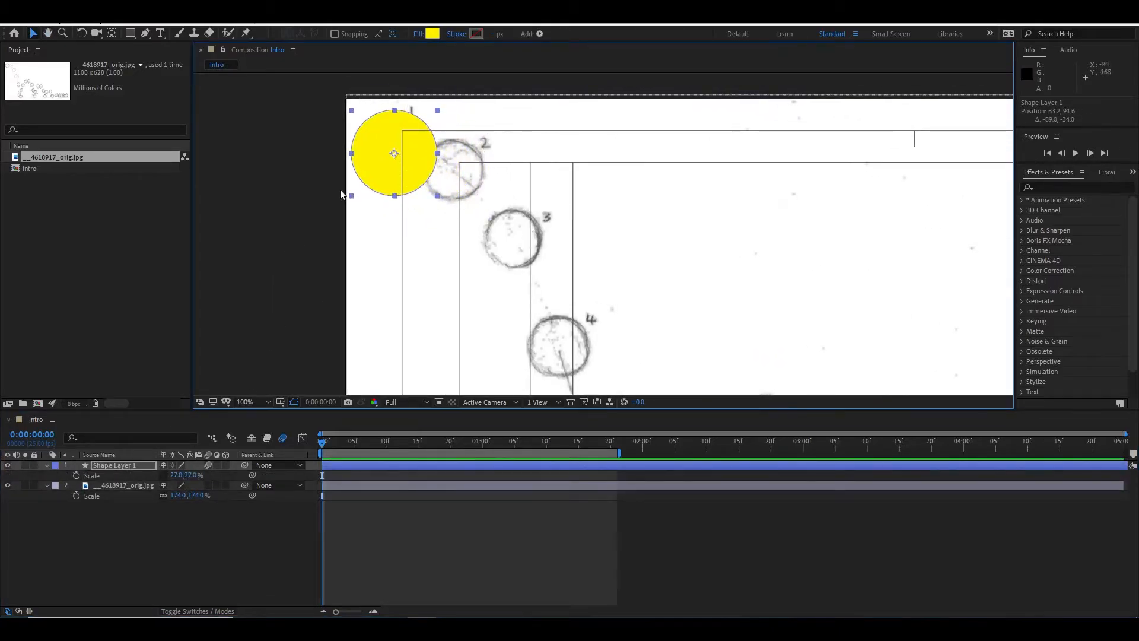
pyautogui.click(163, 475)
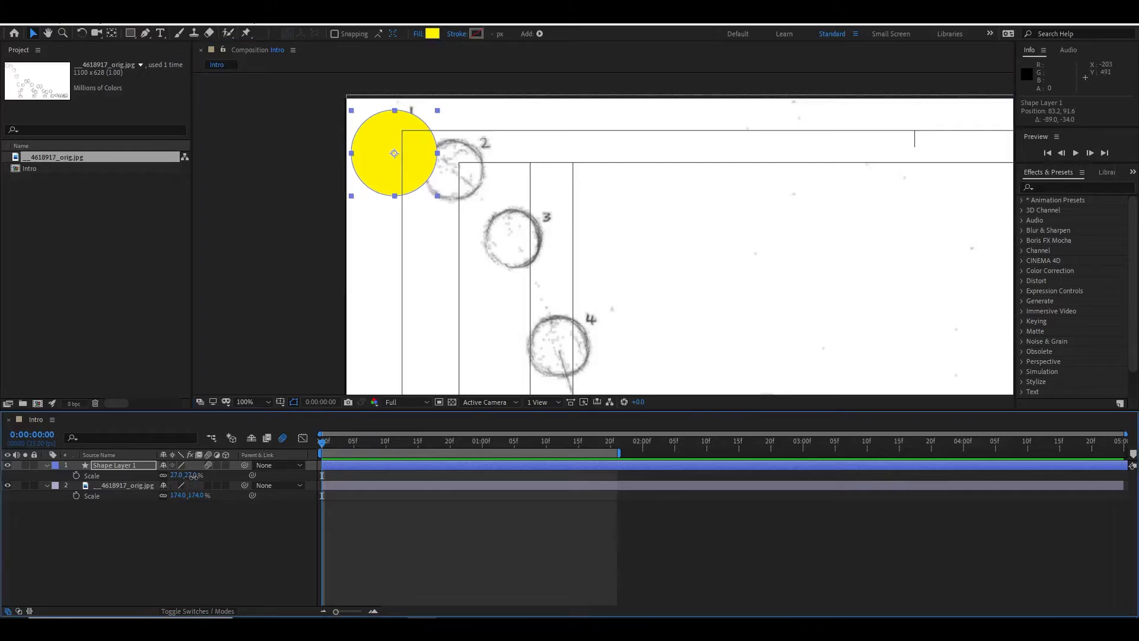
pyautogui.moveTo(193, 476); pyautogui.dragTo(188, 476)
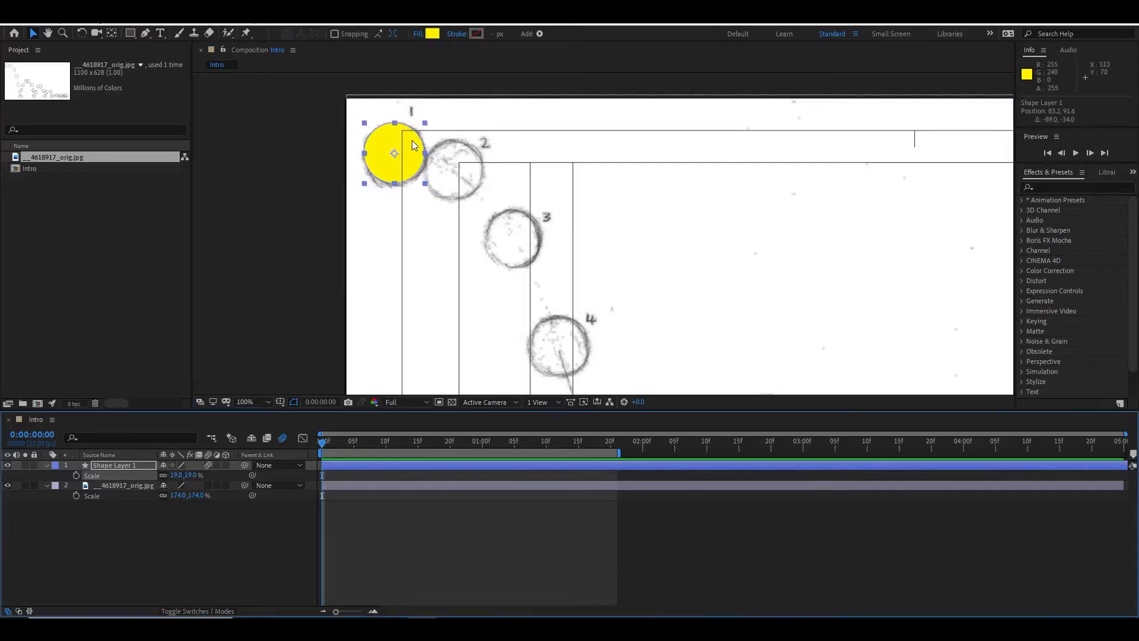
pyautogui.moveTo(413, 146); pyautogui.dragTo(412, 144)
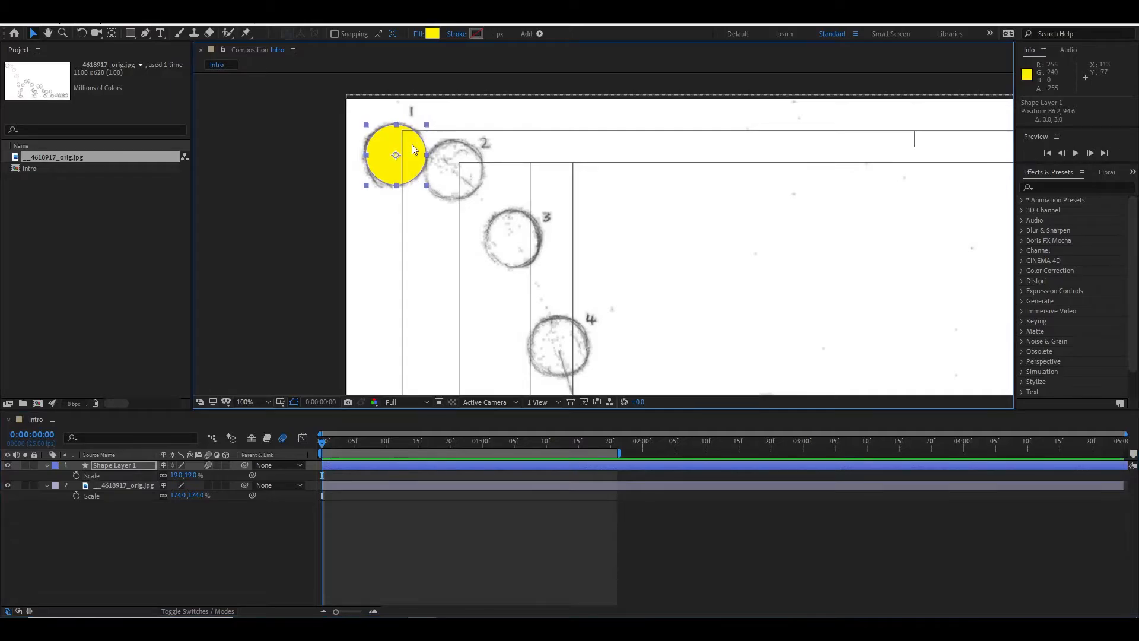
pyautogui.press('Up')
pyautogui.press('Left')
# - Set Position and Scale keyframes for the circle at frame 0 and show all its keyframed properties
pyautogui.moveTo(526, 292); pyautogui.dragTo(490, 274)
pyautogui.scroll(-1, 552, 318)
pyautogui.moveTo(552, 317); pyautogui.dragTo(420, 243)
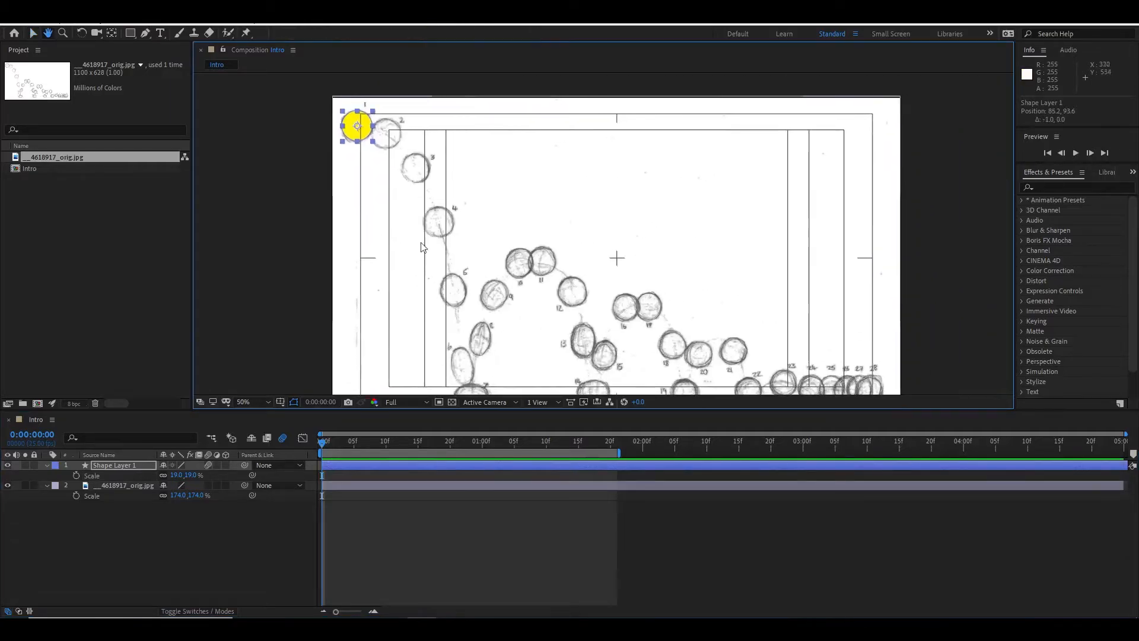
pyautogui.moveTo(494, 267); pyautogui.dragTo(498, 243)
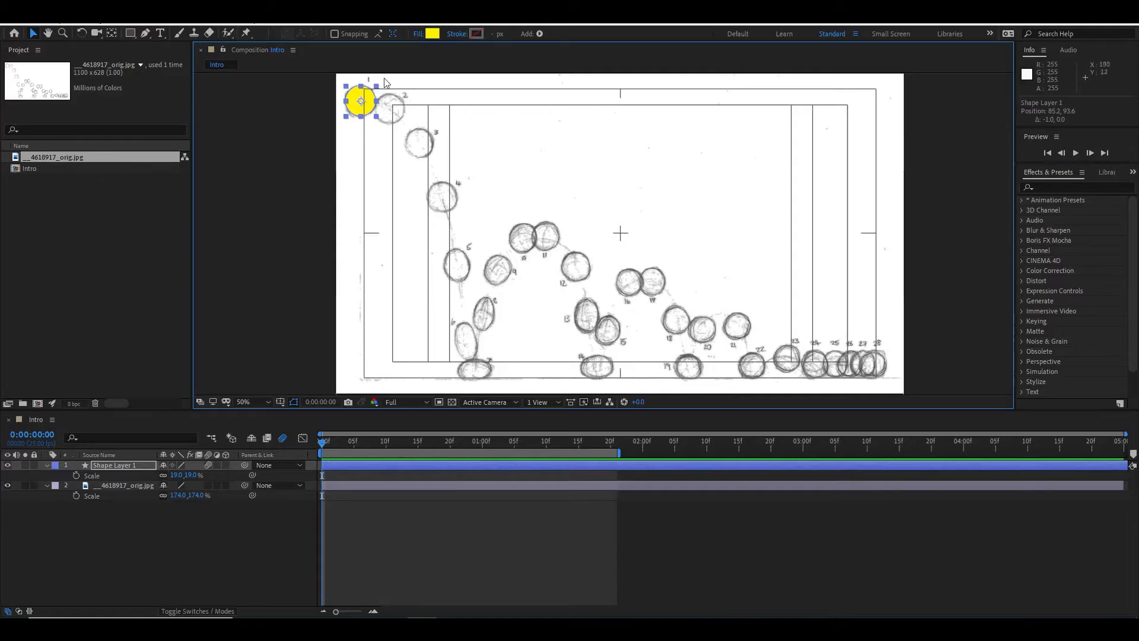
pyautogui.click(122, 468)
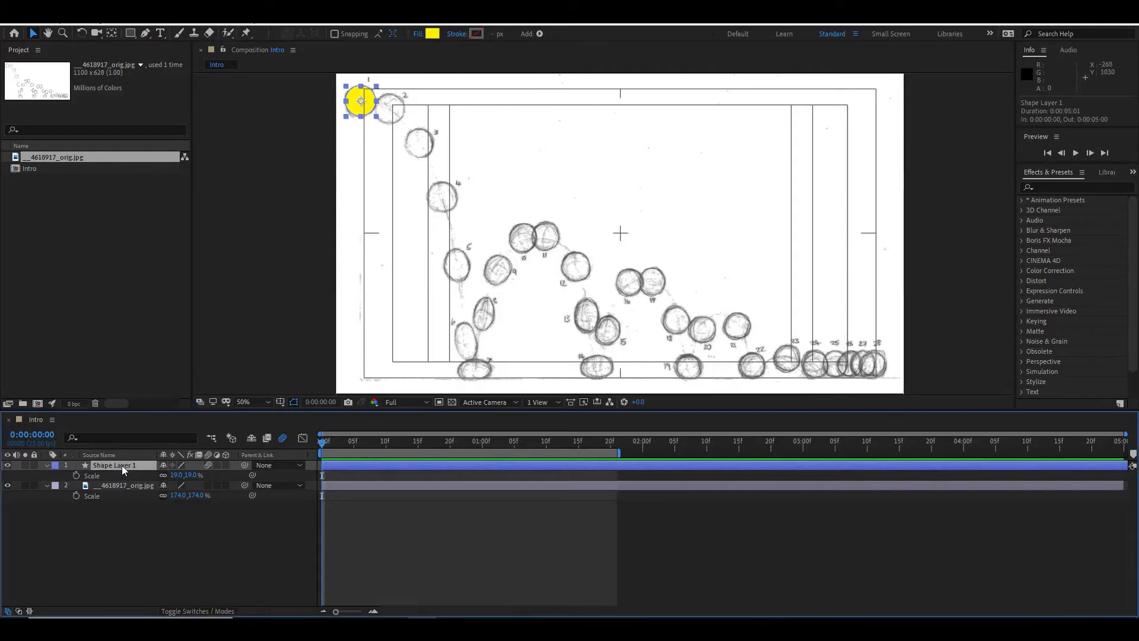
pyautogui.click(98, 478)
pyautogui.press('s')
pyautogui.click(77, 475)
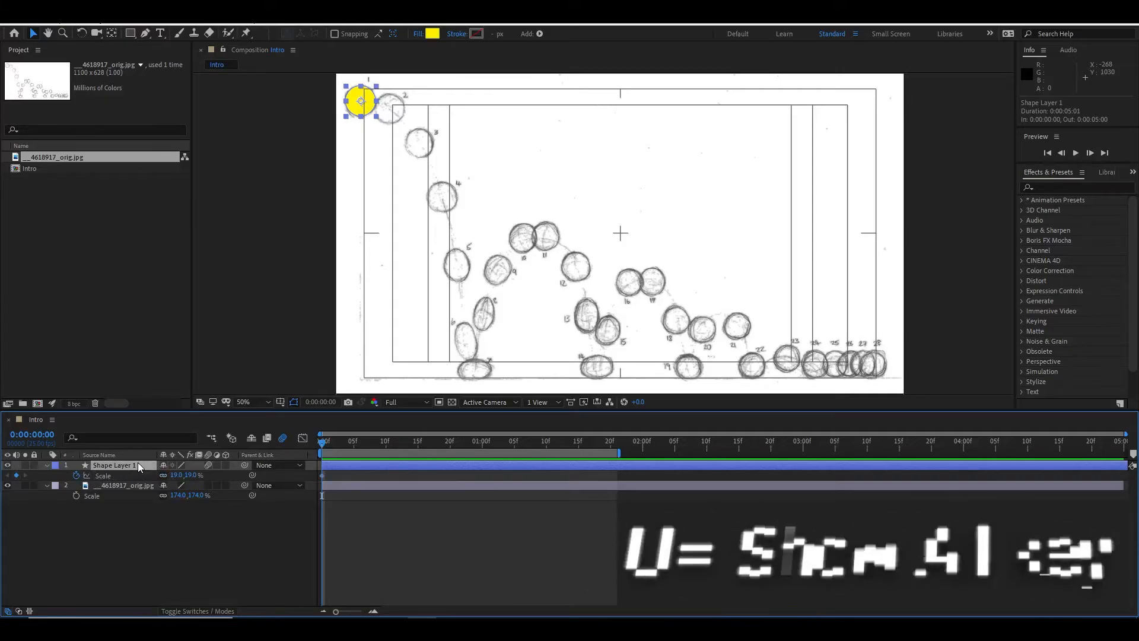
pyautogui.press('u')
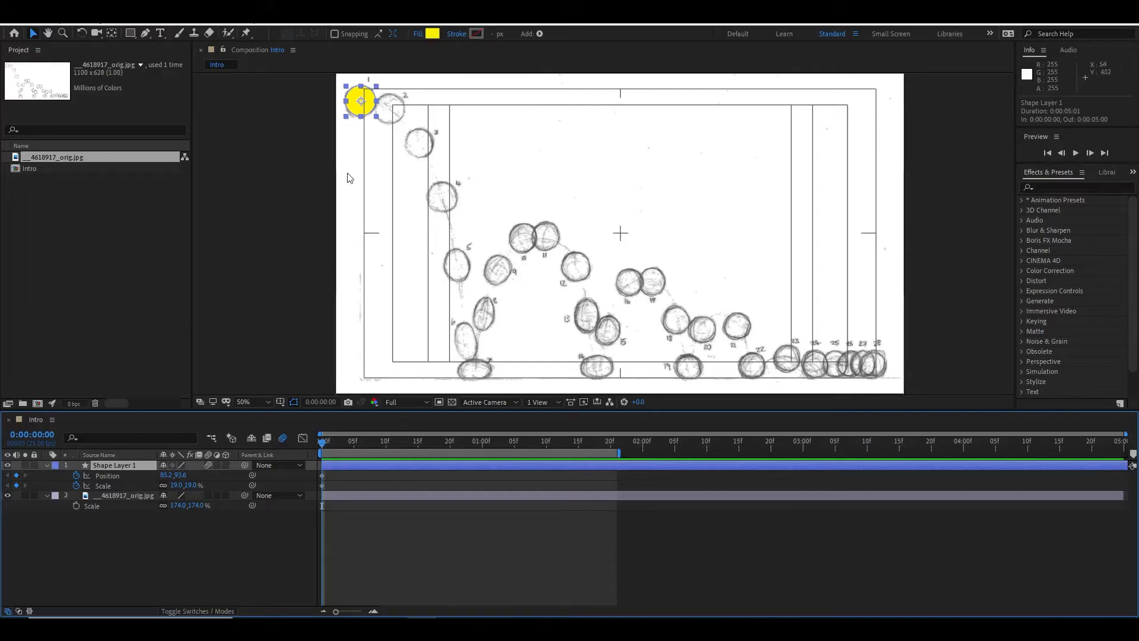
# - Place the circle over drawn ball 2 at frame 1, about 182, 122, and over ball 3 at frame 2, about 288, 236
pyautogui.scroll(2, 348, 175)
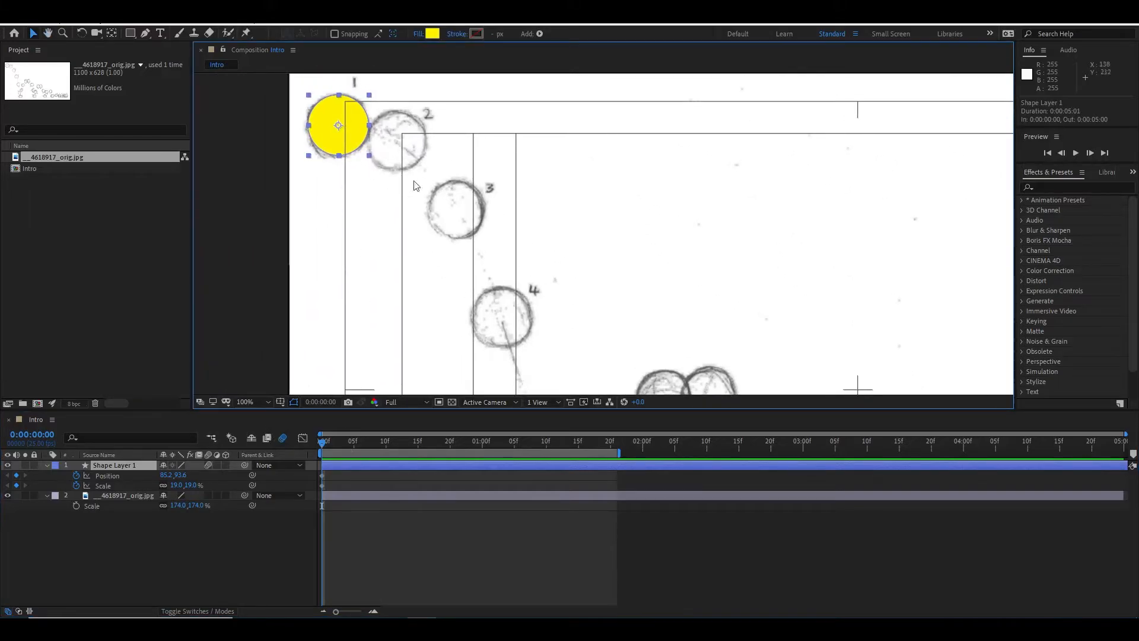
pyautogui.click(328, 441)
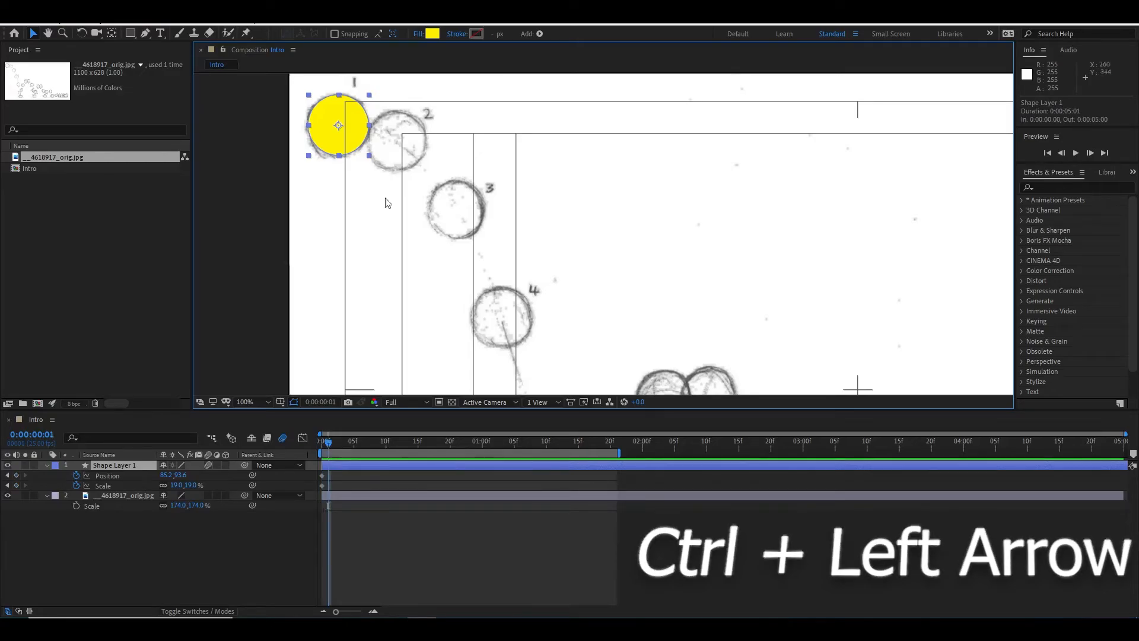
pyautogui.moveTo(351, 111); pyautogui.dragTo(409, 127)
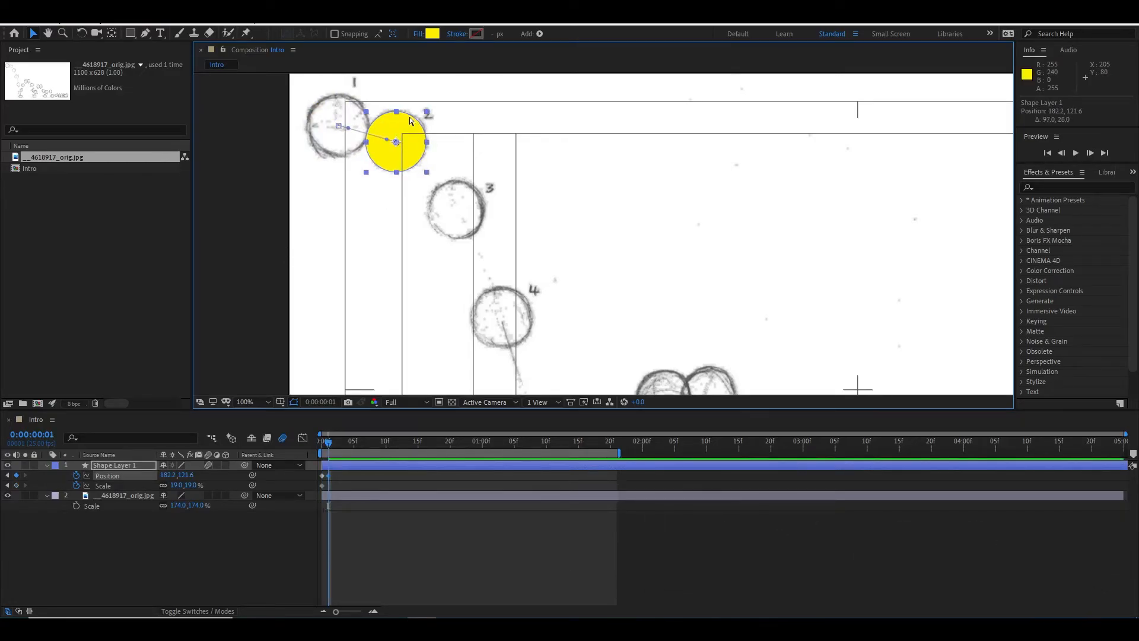
pyautogui.hotkey('ctrl', 'Right')
pyautogui.moveTo(405, 132); pyautogui.dragTo(466, 200)
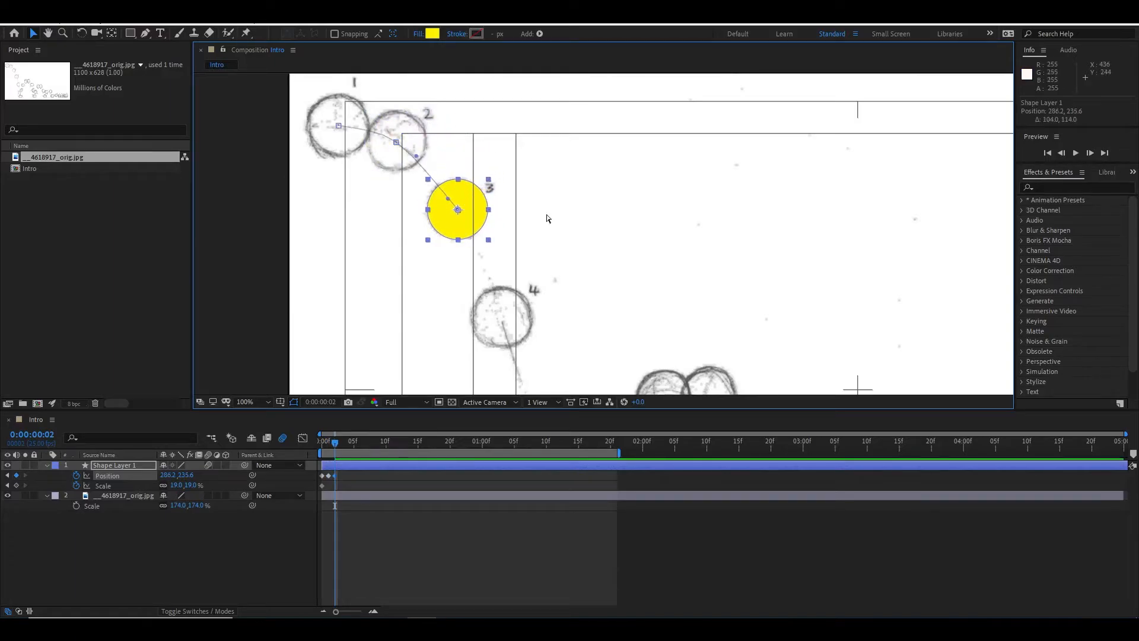
# - Place the circle over drawn ball 4 at frame 3, about 361, 418, and over ball 5 at frame 4, about 415, 651
pyautogui.hotkey('ctrl', 'Right')
pyautogui.moveTo(514, 254); pyautogui.dragTo(488, 191)
pyautogui.moveTo(443, 137); pyautogui.dragTo(487, 245)
pyautogui.moveTo(533, 317); pyautogui.dragTo(584, 214)
pyautogui.hotkey('ctrl', 'Right')
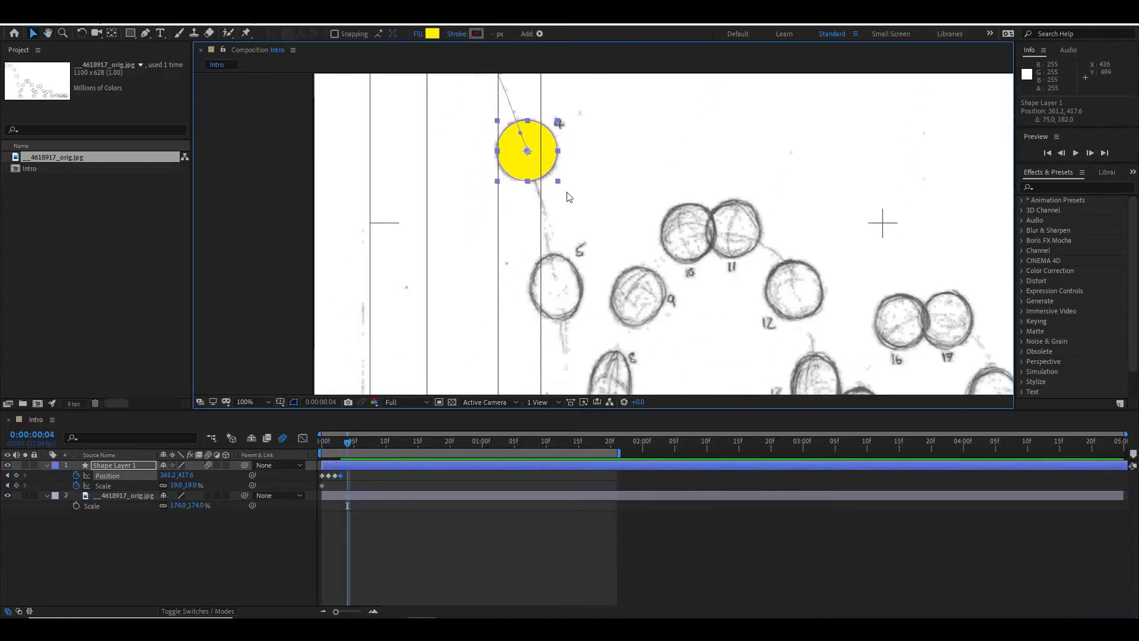
pyautogui.moveTo(535, 143); pyautogui.dragTo(645, 226)
pyautogui.scroll(1, 584, 288)
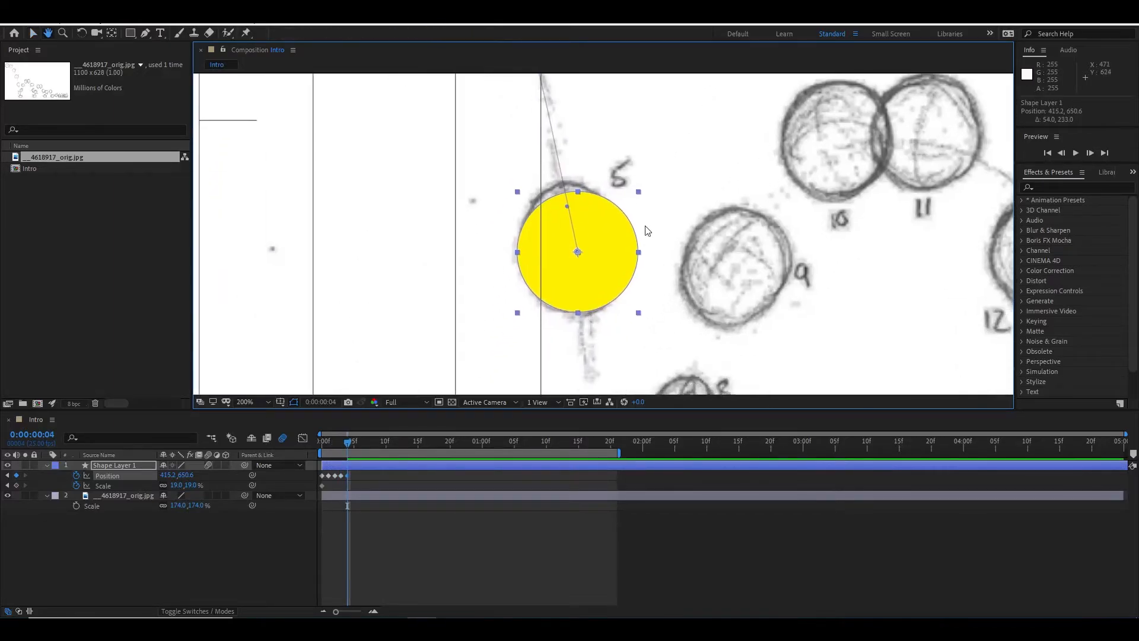
# - Set a 0° Rotation keyframe for the circle at frame 0, show all its keyframed properties and return to frame 4
pyautogui.moveTo(349, 443); pyautogui.dragTo(337, 447)
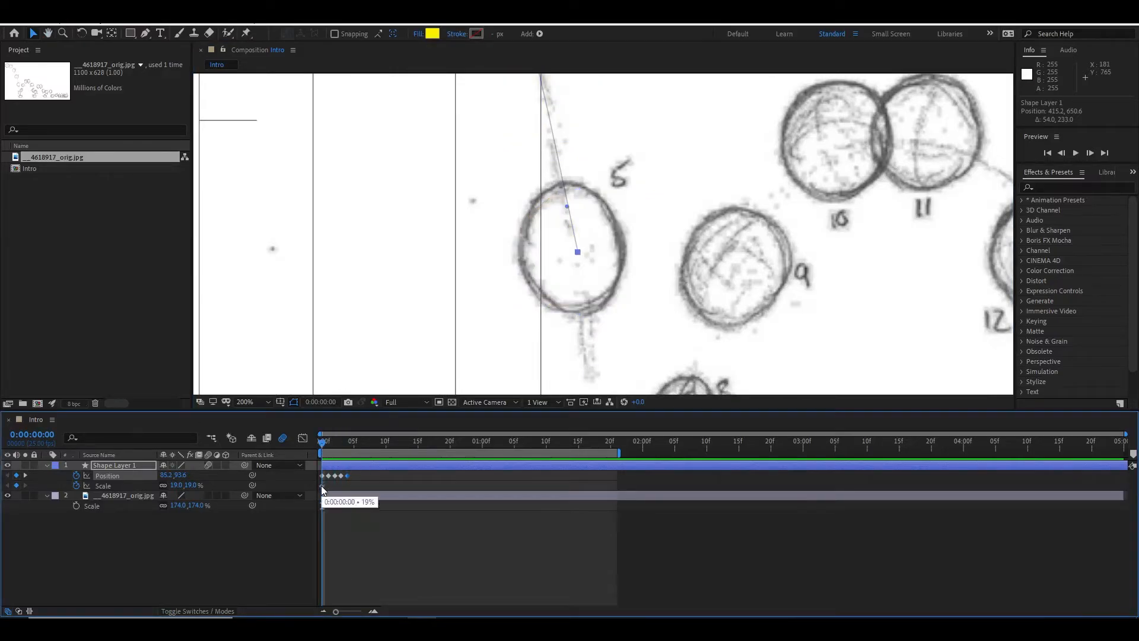
pyautogui.press('r')
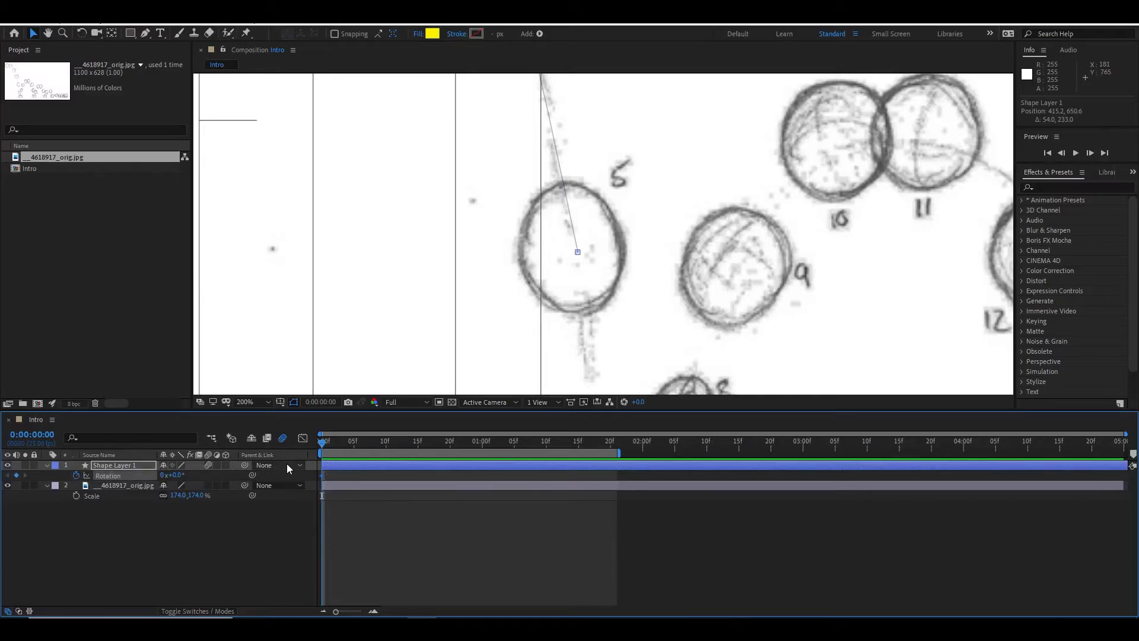
pyautogui.press('u')
pyautogui.moveTo(324, 444); pyautogui.dragTo(347, 453)
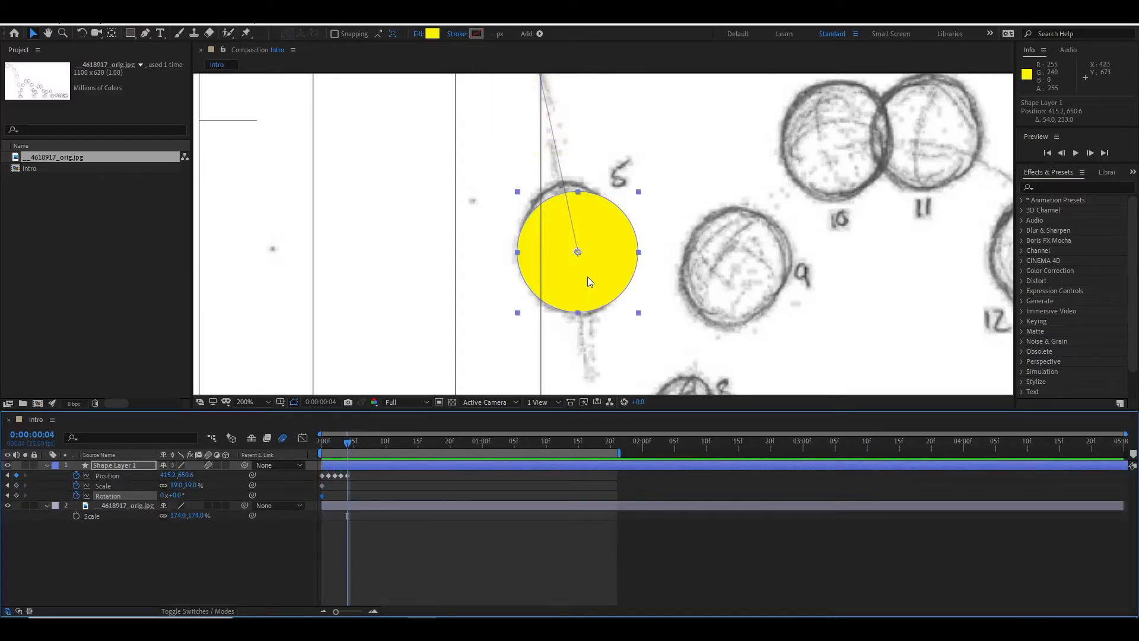
# - Shift the first Scale and Rotation keyframes to frame 3 and match ball 5 at frame 4 with scale about 15.8 × 19% and rotation -6°
pyautogui.click(164, 485)
pyautogui.moveTo(321, 486); pyautogui.dragTo(341, 486)
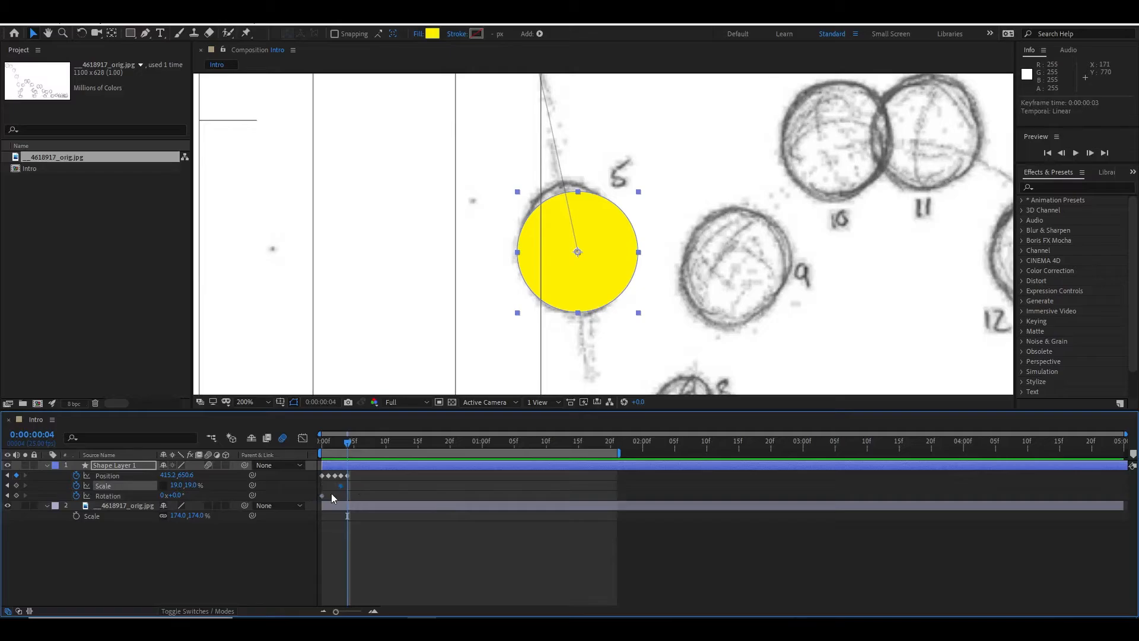
pyautogui.moveTo(350, 443)
pyautogui.mouseDown()
pyautogui.moveTo(308, 453)
pyautogui.moveTo(345, 447)
pyautogui.mouseUp()
pyautogui.moveTo(638, 253); pyautogui.dragTo(608, 233)
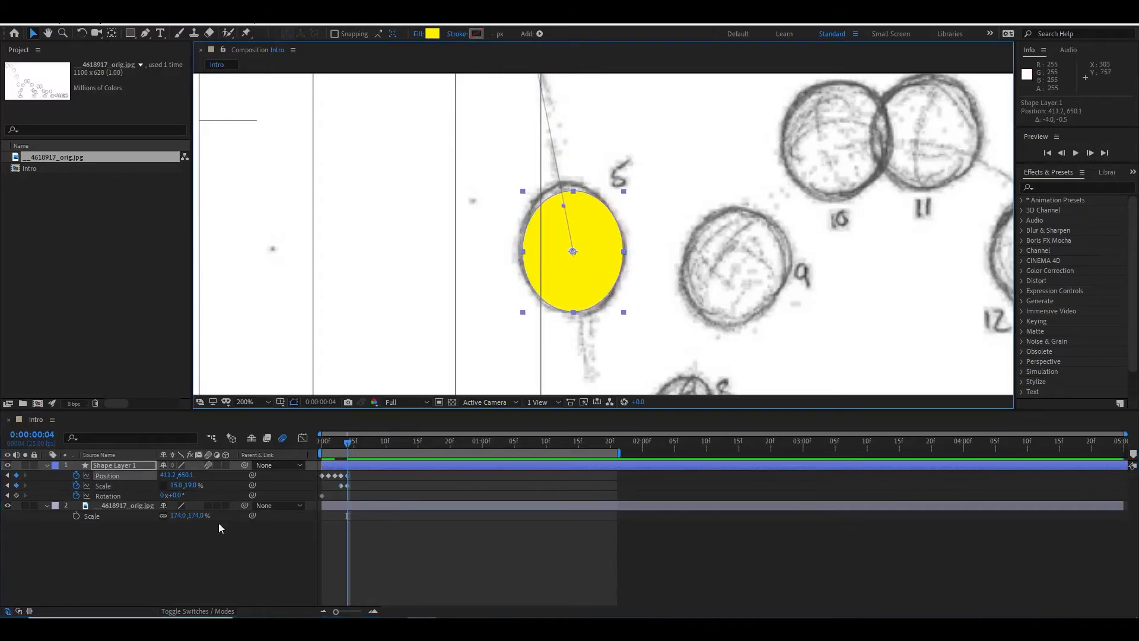
pyautogui.moveTo(322, 495); pyautogui.dragTo(342, 497)
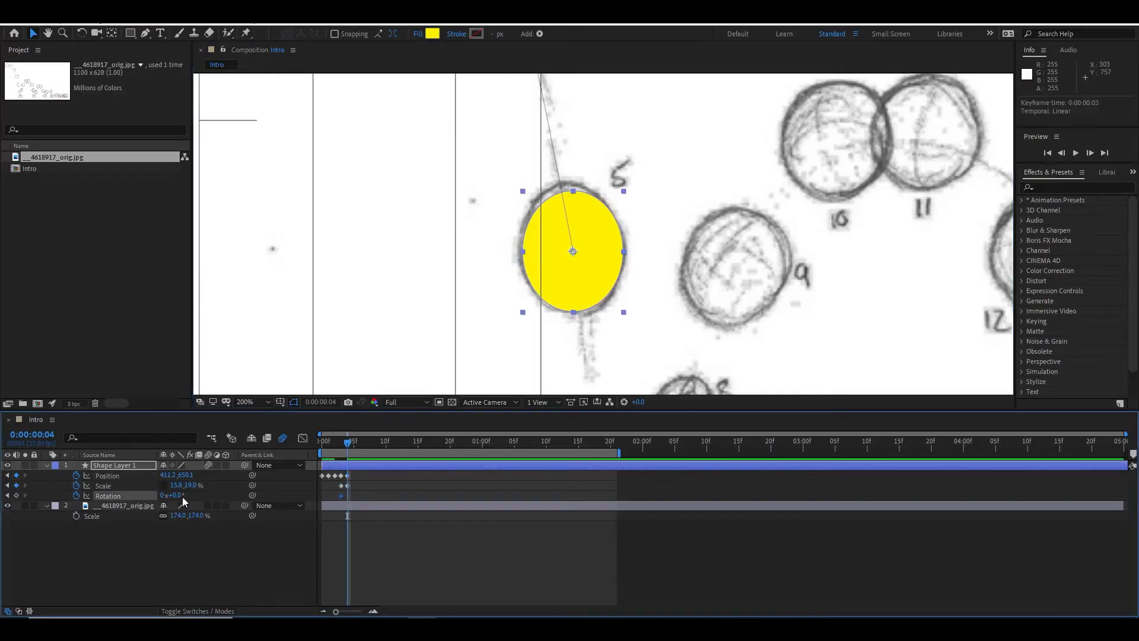
pyautogui.moveTo(178, 495); pyautogui.dragTo(171, 495)
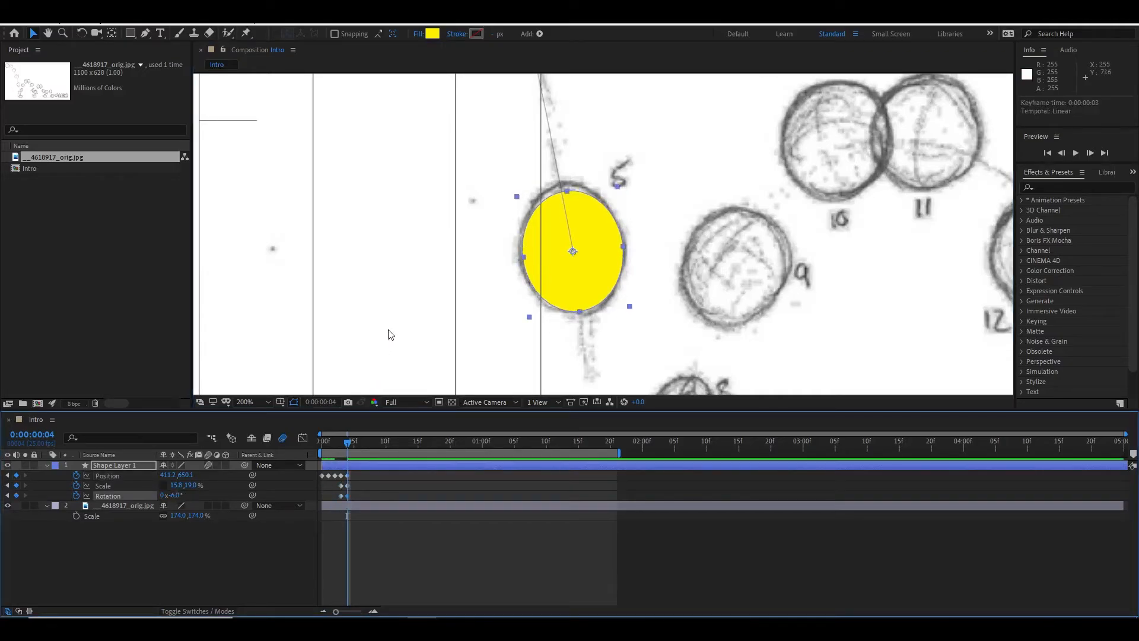
# - At frame 5, move the circle down onto drawn ball 6 at about 443, 905
pyautogui.scroll(-2, 604, 295)
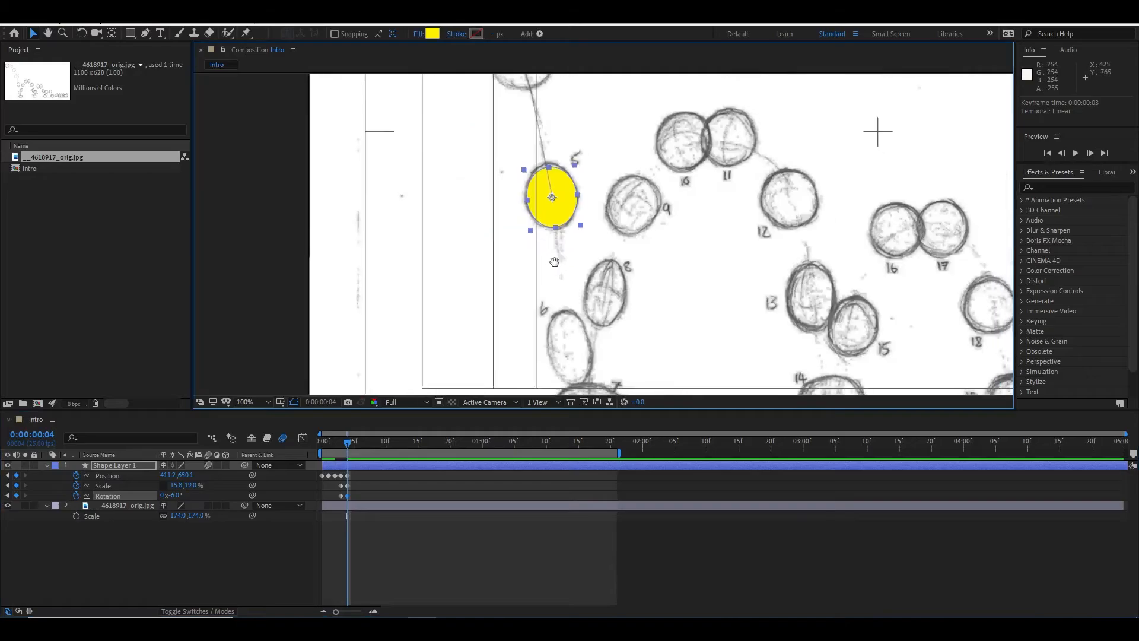
pyautogui.click(354, 443)
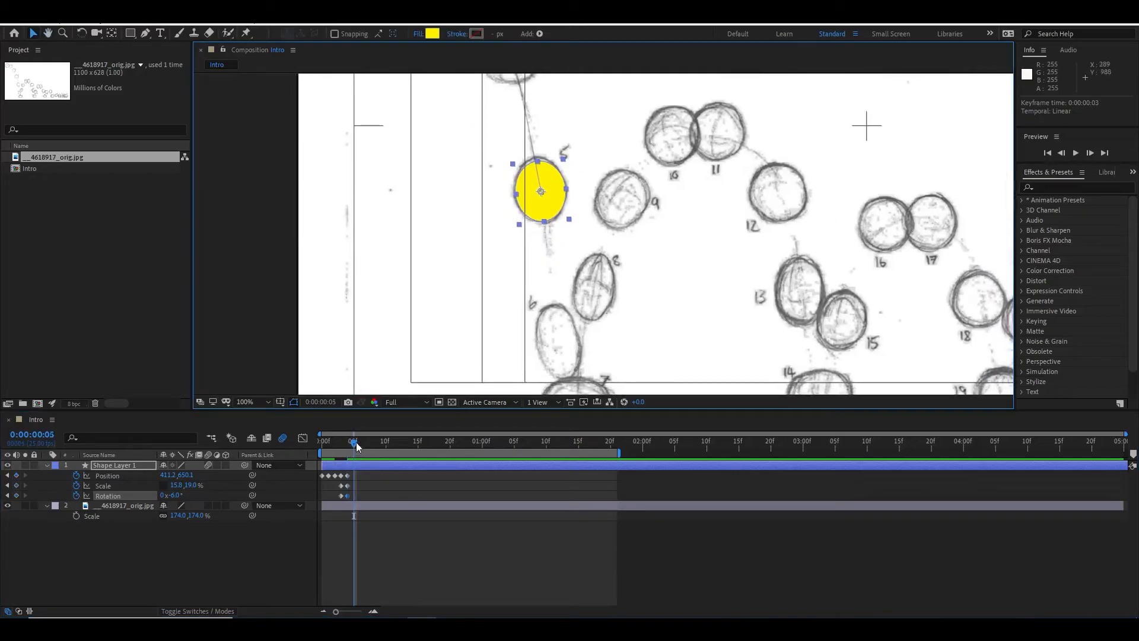
pyautogui.press('h')
pyautogui.moveTo(584, 267); pyautogui.dragTo(576, 212)
pyautogui.press('v')
pyautogui.moveTo(545, 119); pyautogui.dragTo(564, 270)
pyautogui.scroll(2, 564, 271)
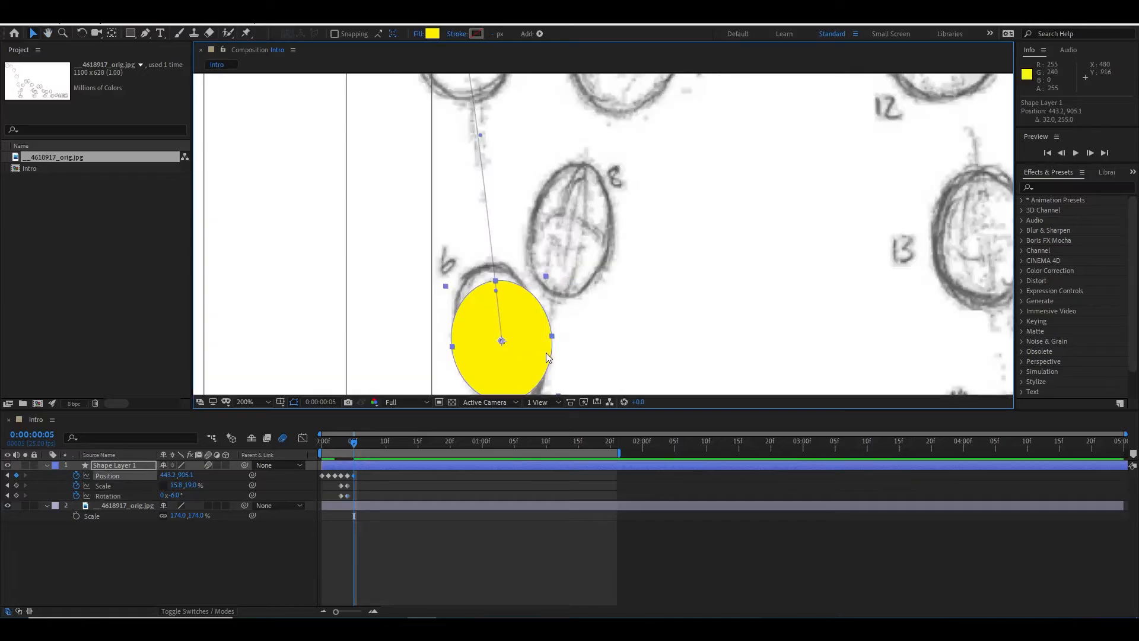
# - Stretch the circle to about 13.2 × 22.7% at about 441, 902 and rotate it to -10° to match drawn ball 6
pyautogui.moveTo(553, 340); pyautogui.dragTo(542, 333)
pyautogui.scroll(-3, 545, 266)
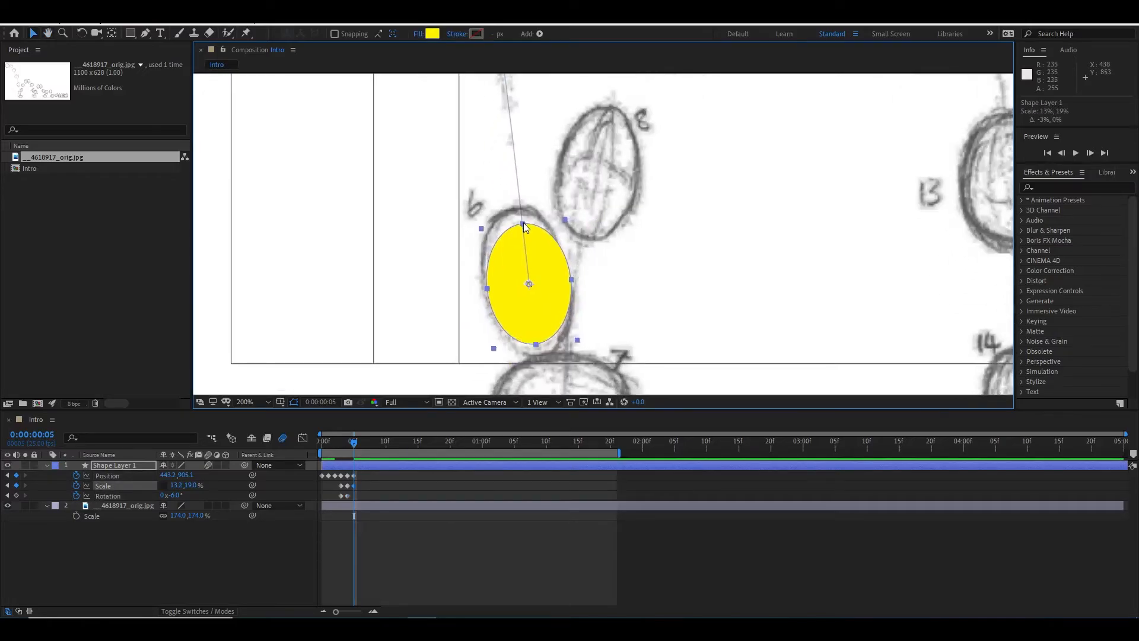
pyautogui.moveTo(525, 227); pyautogui.dragTo(522, 210)
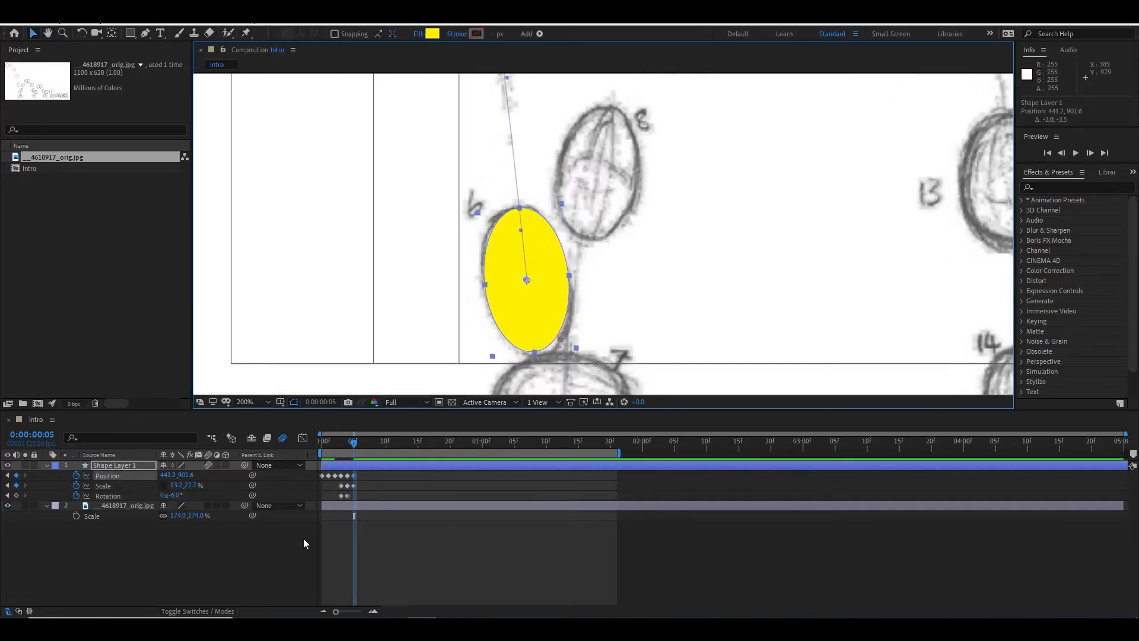
pyautogui.moveTo(176, 497); pyautogui.dragTo(171, 495)
# - At frame 6, move the circle onto drawn ball 7 at about 461, 973 and widen its horizontal scale to about 17.6%
pyautogui.scroll(-2, 496, 259)
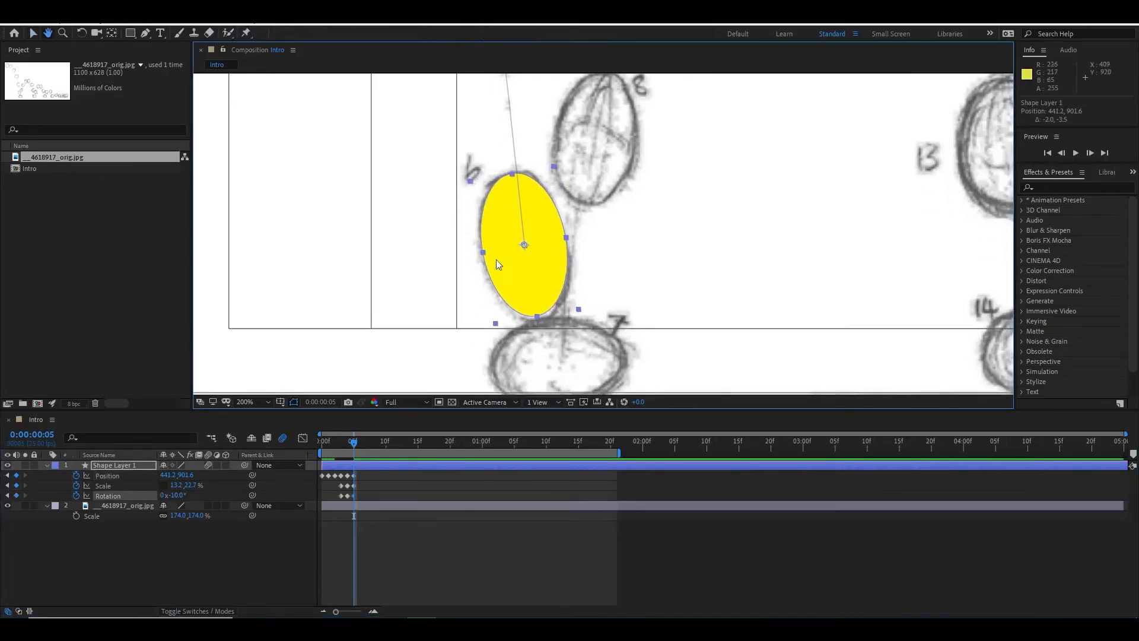
pyautogui.moveTo(546, 258); pyautogui.dragTo(564, 287)
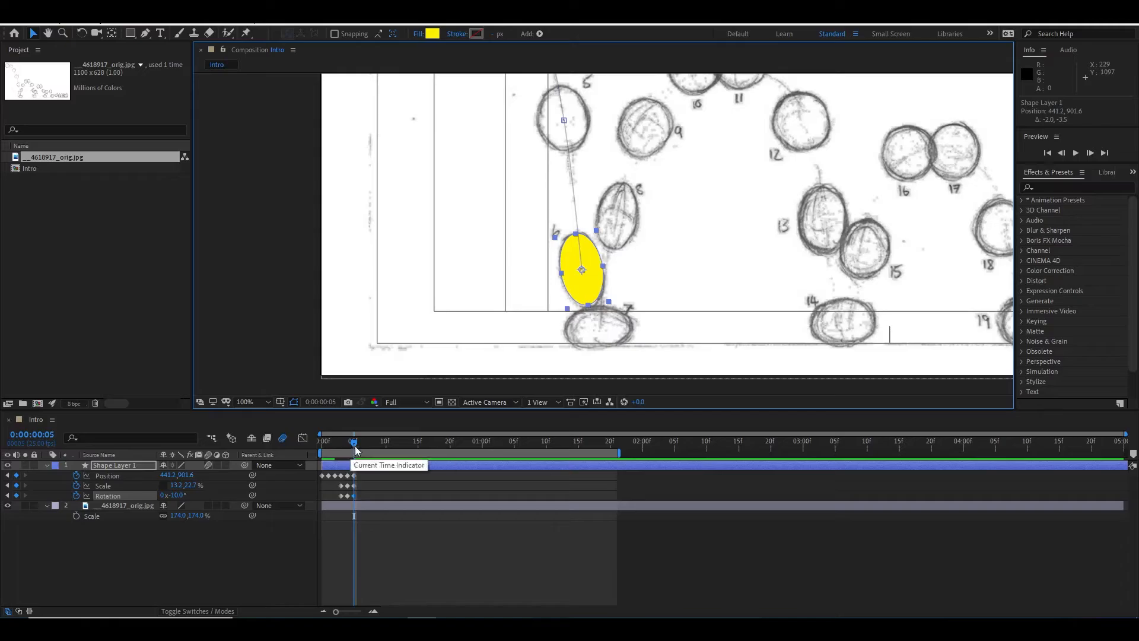
pyautogui.click(360, 444)
pyautogui.scroll(4, 587, 291)
pyautogui.moveTo(601, 229); pyautogui.dragTo(621, 135)
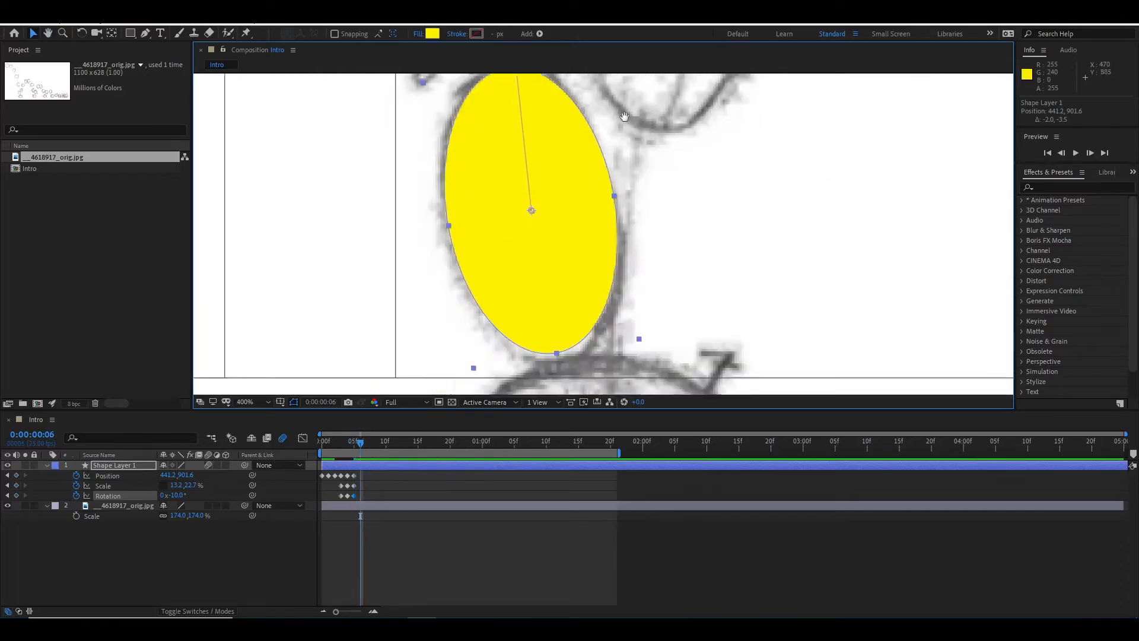
pyautogui.scroll(-2, 621, 136)
pyautogui.moveTo(606, 188); pyautogui.dragTo(660, 265)
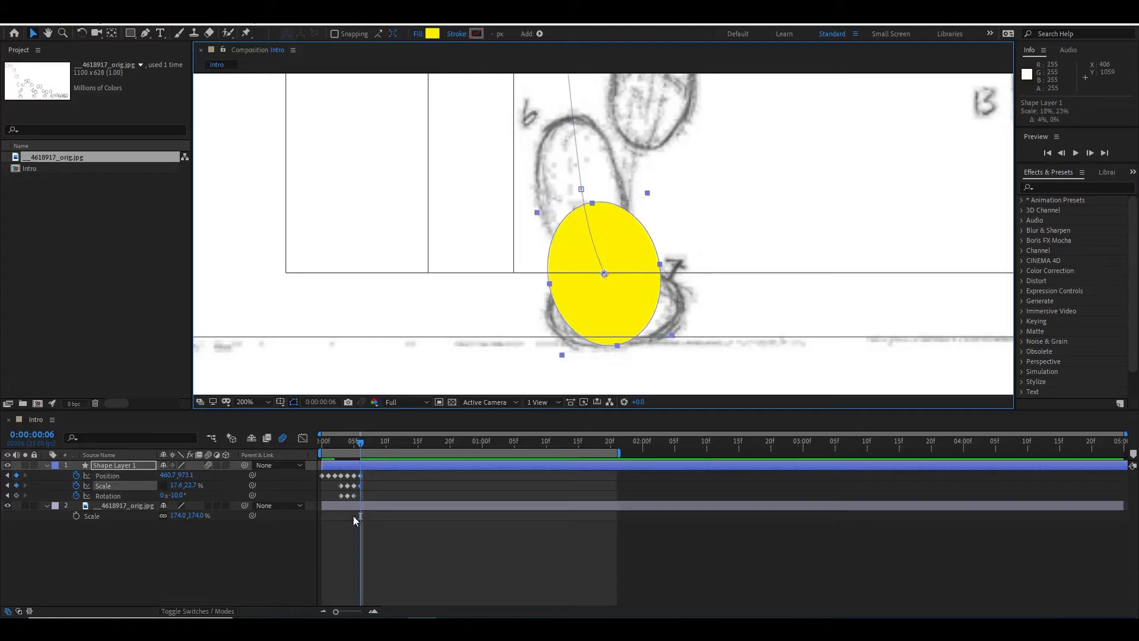
# - Set the circle's rotation to 0° and squash it to about 21.6 × 12.9% over drawn ball 7, at about 467, 1000
pyautogui.moveTo(176, 496); pyautogui.dragTo(185, 495)
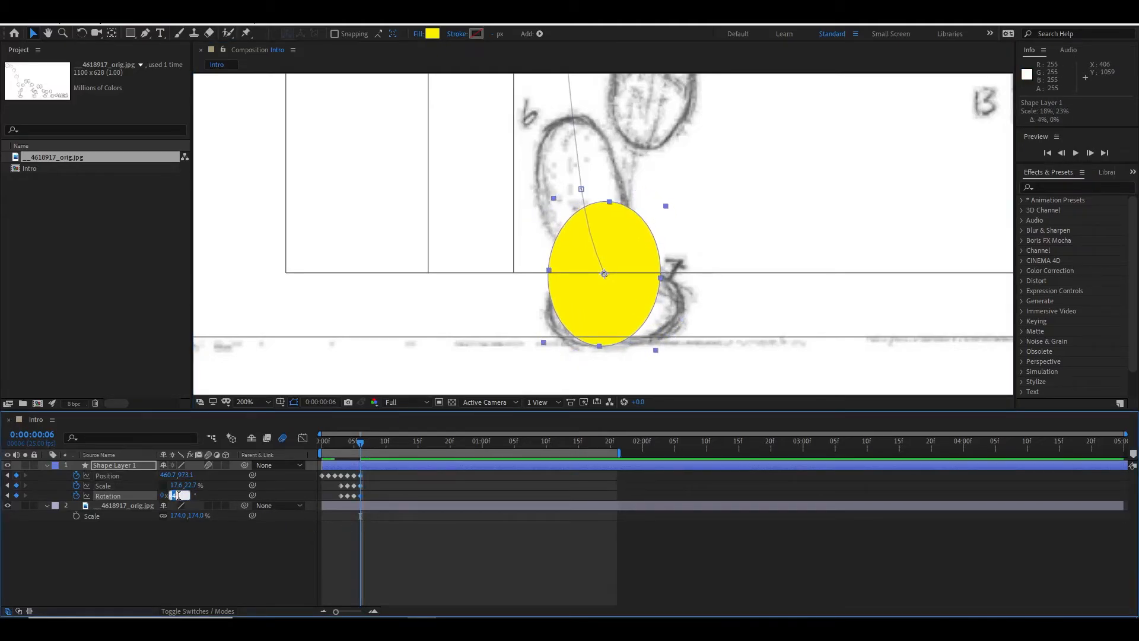
pyautogui.press('Return')
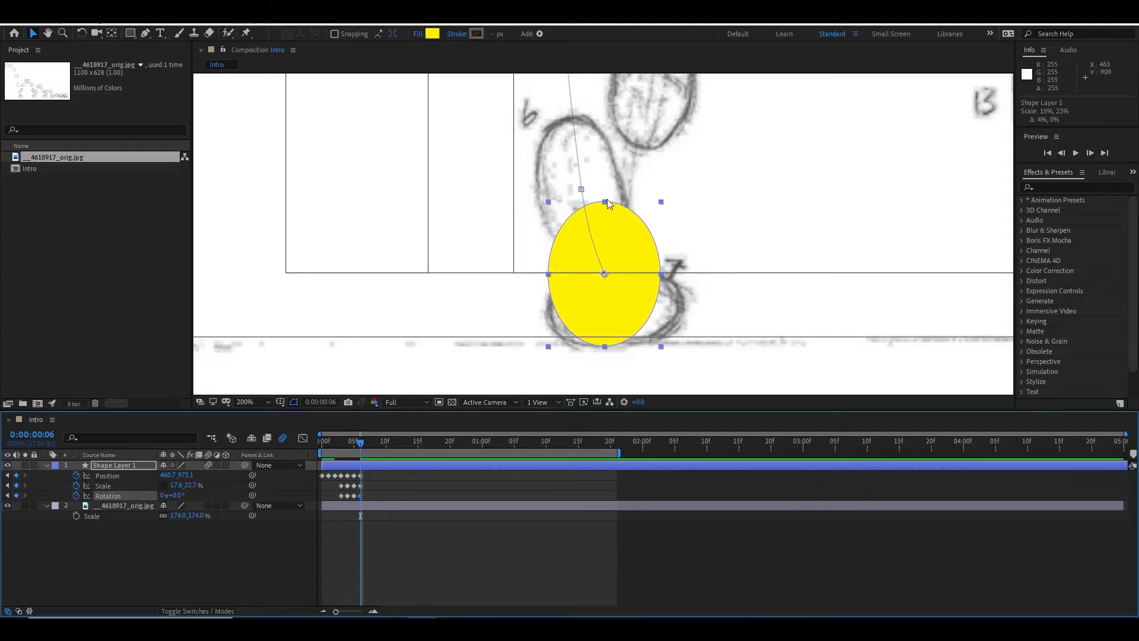
pyautogui.moveTo(607, 202); pyautogui.dragTo(682, 306)
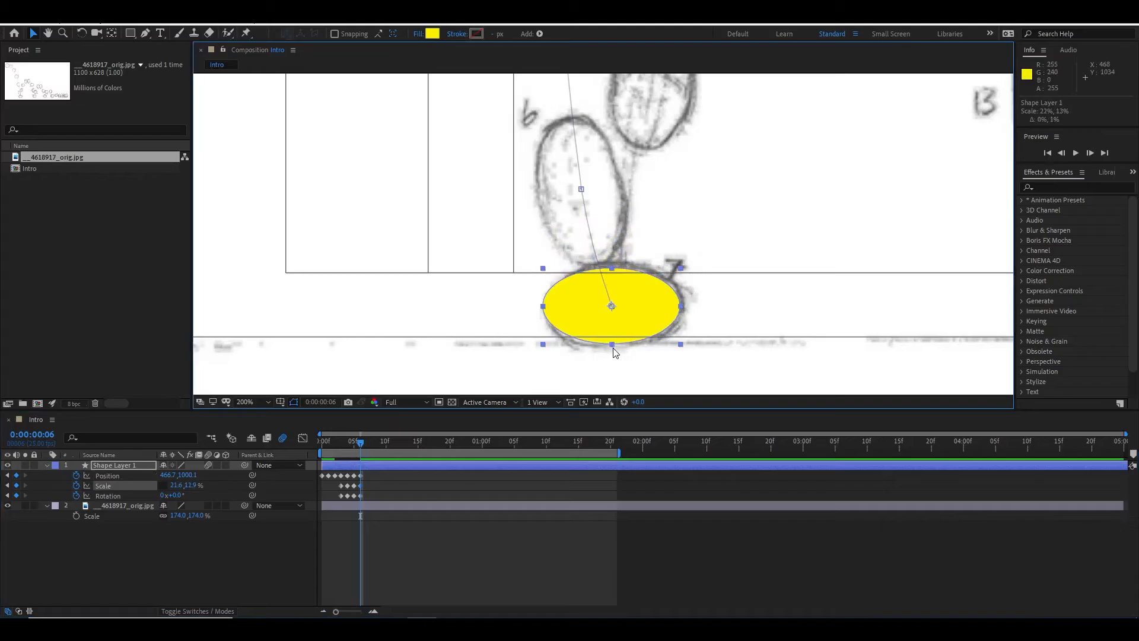
# - Increase the circle's vertical scale to about 13.2% and shift it to about 469.7, 1001.1 over drawn ball 7
pyautogui.moveTo(614, 350); pyautogui.dragTo(614, 355)
pyautogui.moveTo(637, 310); pyautogui.dragTo(641, 312)
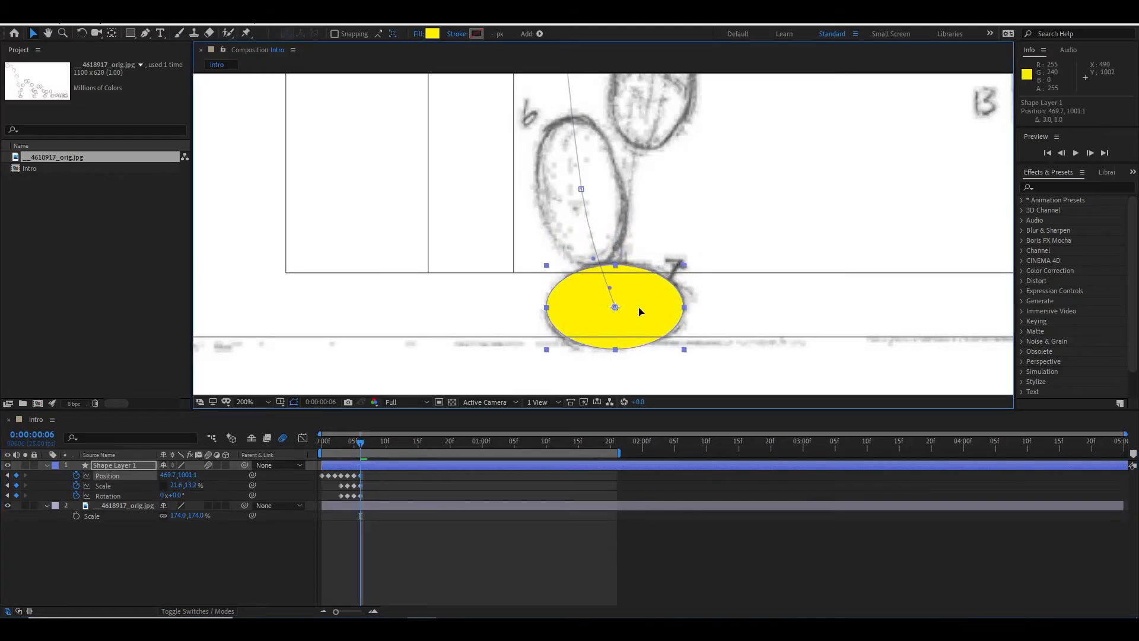
# - At frame 7, move the circle onto drawn ball 8 at about 500.7, 807.1 and stretch it to about 9.8 × 19%
pyautogui.scroll(-2, 641, 311)
pyautogui.moveTo(374, 449)
pyautogui.mouseDown()
pyautogui.moveTo(330, 452)
pyautogui.moveTo(369, 456)
pyautogui.mouseUp()
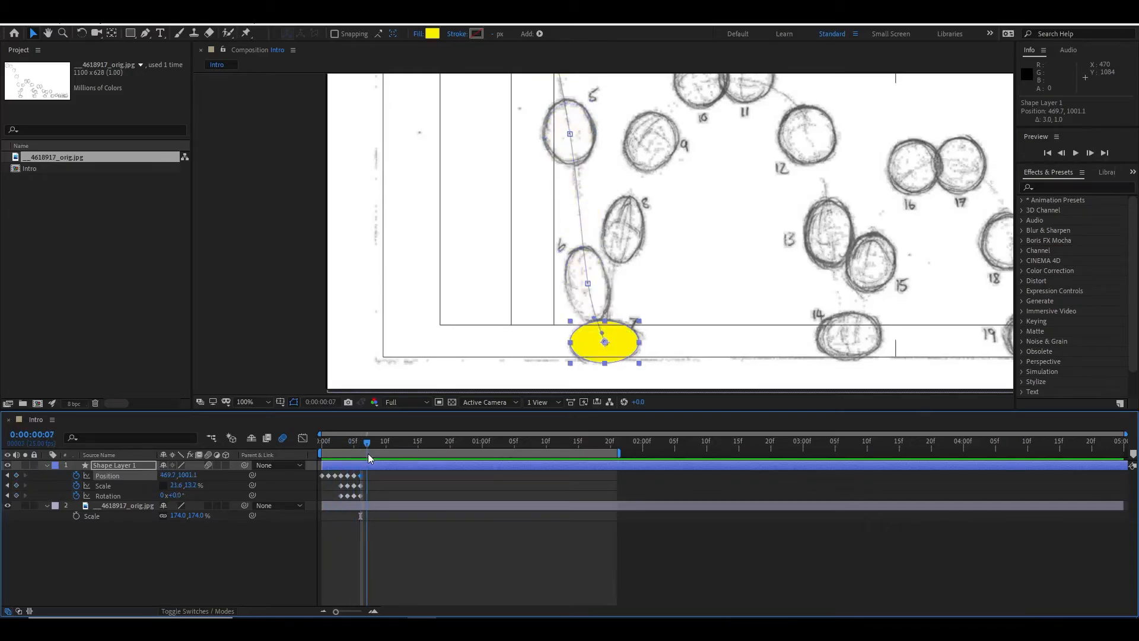
pyautogui.moveTo(621, 343); pyautogui.dragTo(639, 228)
pyautogui.press('.')
pyautogui.moveTo(717, 223); pyautogui.dragTo(643, 281)
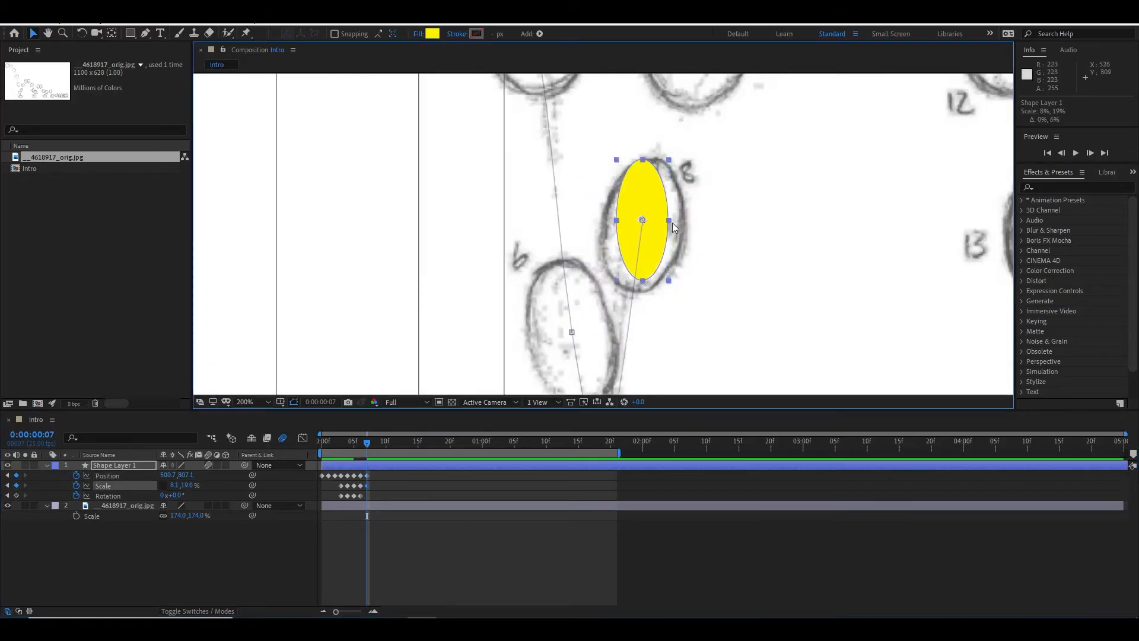
pyautogui.moveTo(669, 220); pyautogui.dragTo(674, 220)
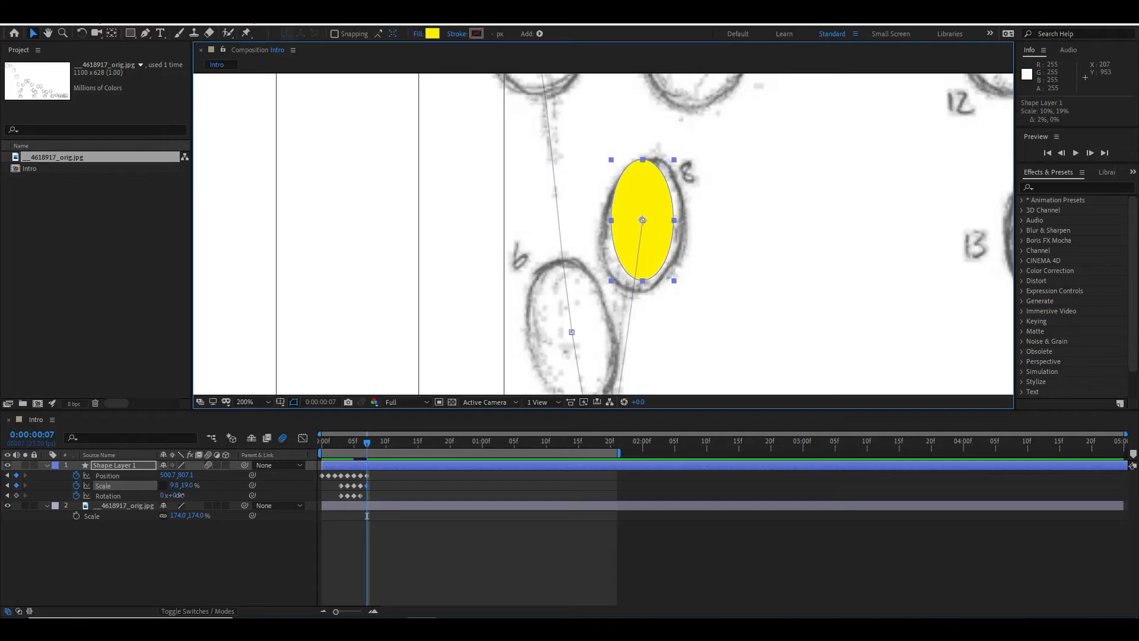
# - Rotate the circle to 9°, enlarge it to about 12.3 × 19.9% and centre it on drawn ball 8 at about 501.7, 813.1
pyautogui.moveTo(177, 494); pyautogui.dragTo(424, 423)
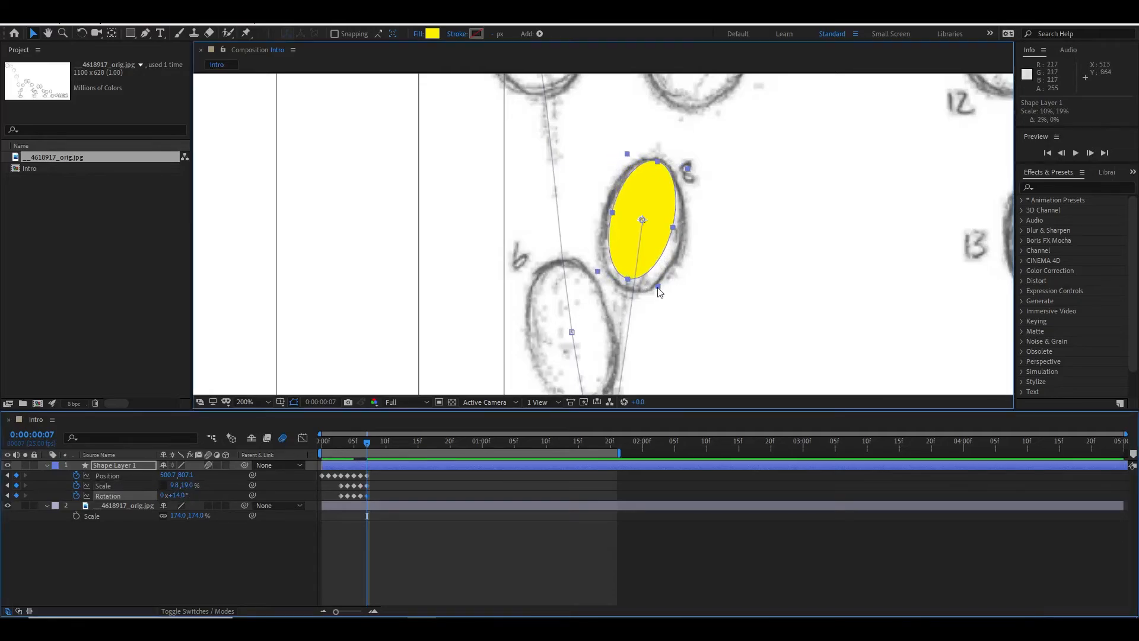
pyautogui.moveTo(657, 286); pyautogui.dragTo(666, 297)
pyautogui.moveTo(653, 258); pyautogui.dragTo(654, 265)
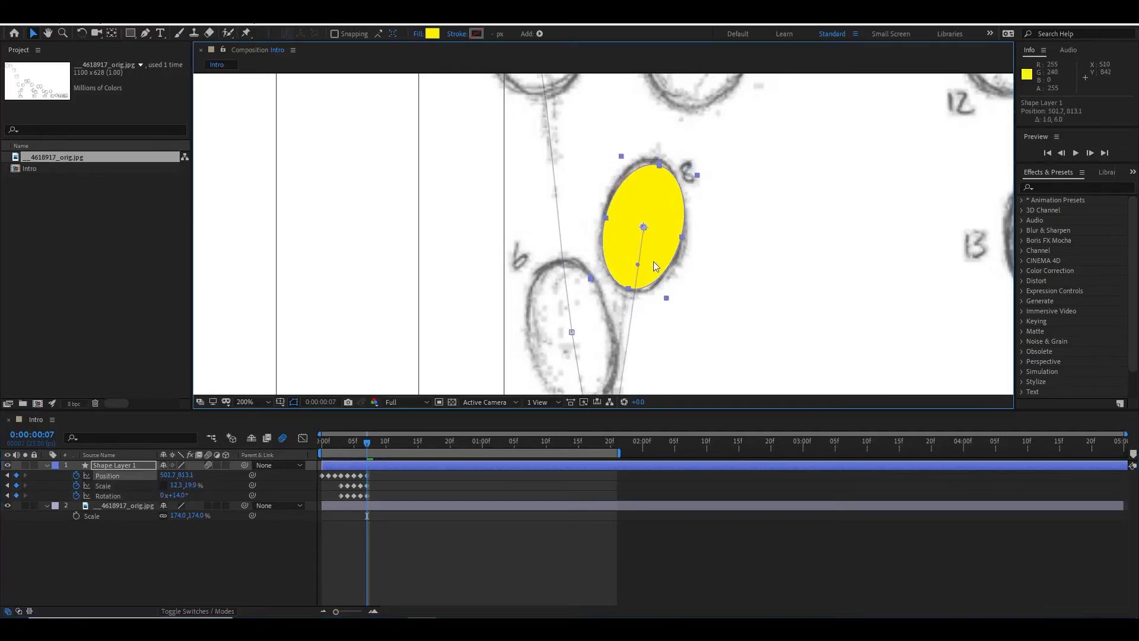
pyautogui.moveTo(182, 493); pyautogui.dragTo(180, 494)
# - At frame 8, move the circle up onto drawn ball 9
pyautogui.scroll(-1, 482, 323)
pyautogui.moveTo(552, 308); pyautogui.dragTo(536, 355)
pyautogui.moveTo(632, 269); pyautogui.dragTo(564, 234)
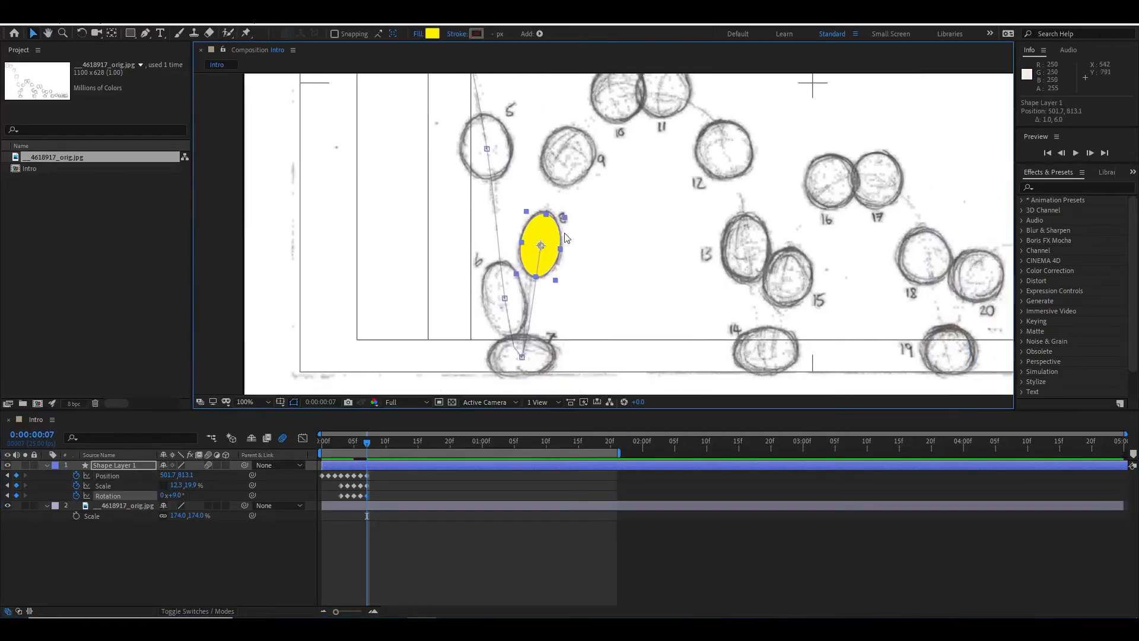
pyautogui.scroll(-2, 564, 237)
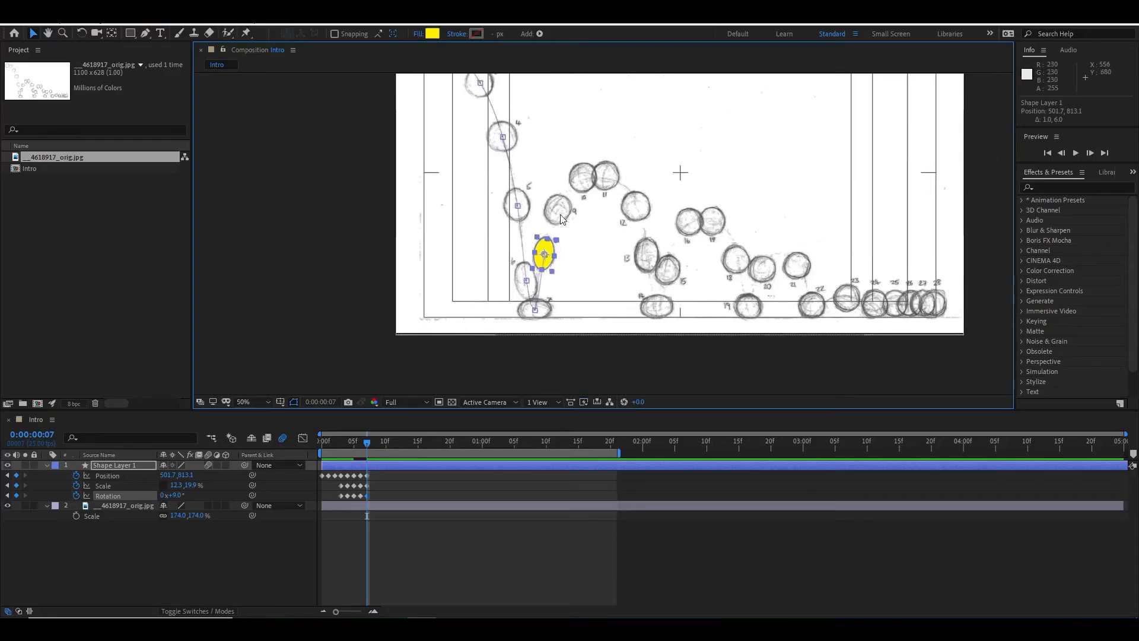
pyautogui.scroll(2, 563, 219)
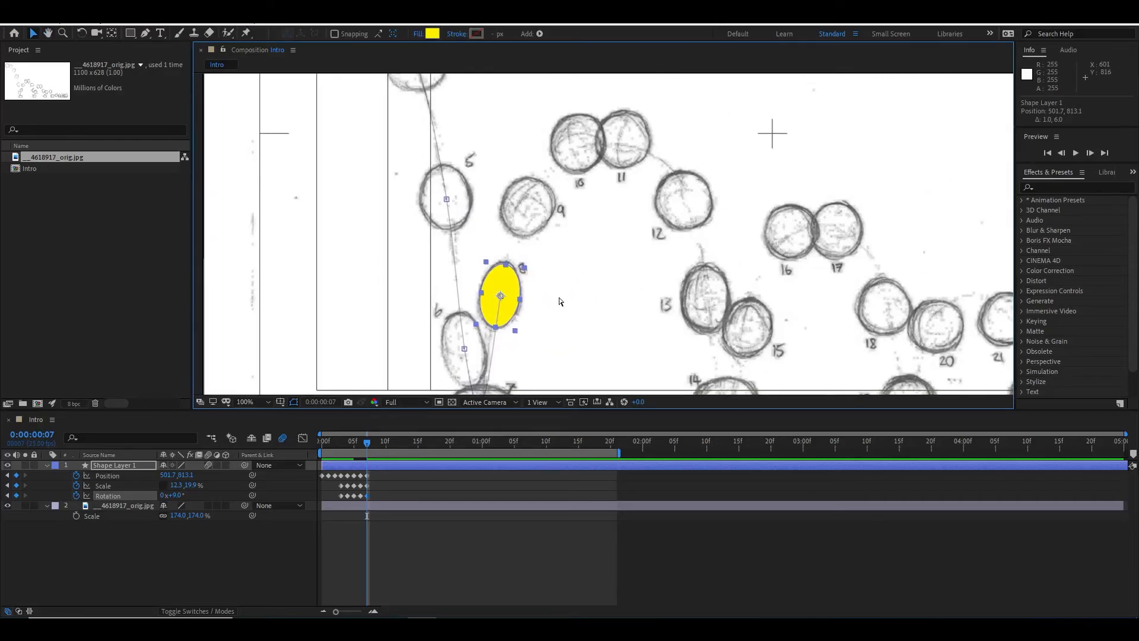
pyautogui.press('pagedown')
pyautogui.moveTo(507, 289); pyautogui.dragTo(682, 300)
pyautogui.scroll(4, 532, 197)
# - Reshape the circle to about 17.0 × 17.9% and position it at about 548.2, 662.9 to match drawn ball 9
pyautogui.moveTo(523, 230); pyautogui.dragTo(539, 223)
pyautogui.moveTo(499, 173); pyautogui.dragTo(523, 198)
pyautogui.moveTo(486, 114); pyautogui.dragTo(482, 123)
pyautogui.moveTo(371, 106); pyautogui.dragTo(384, 116)
pyautogui.moveTo(473, 194); pyautogui.dragTo(482, 208)
pyautogui.moveTo(586, 161); pyautogui.dragTo(600, 155)
pyautogui.moveTo(536, 199); pyautogui.dragTo(549, 218)
pyautogui.press(',')
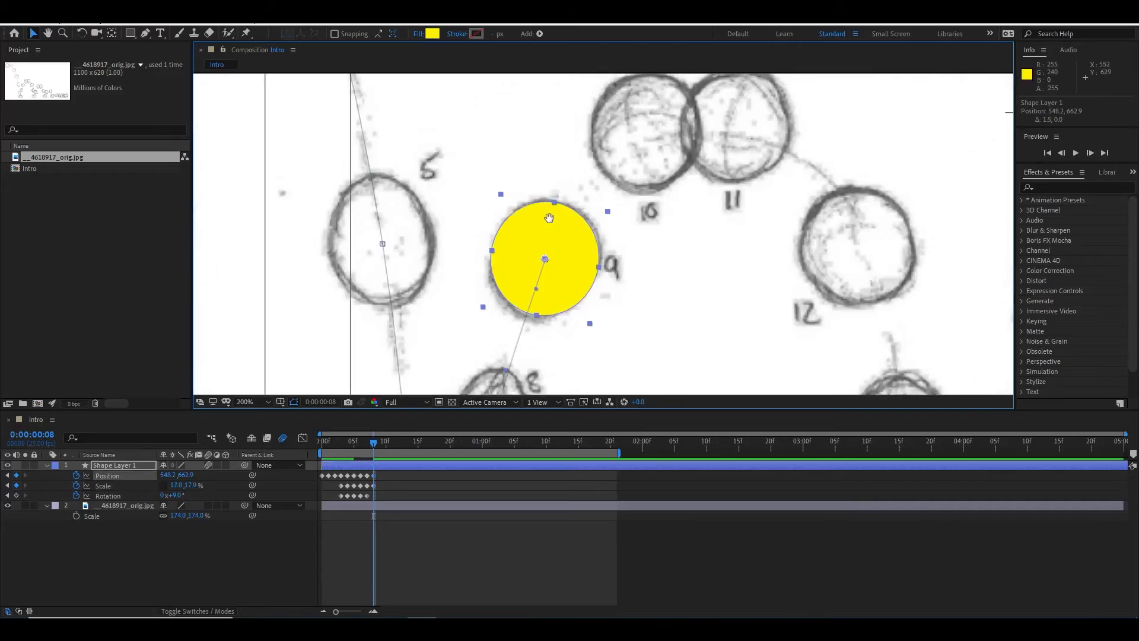
# - At frame 9, move the circle onto drawn ball 10 at about 632.7, 551.9 and rotate it to about 20°
pyautogui.press('pagedown')
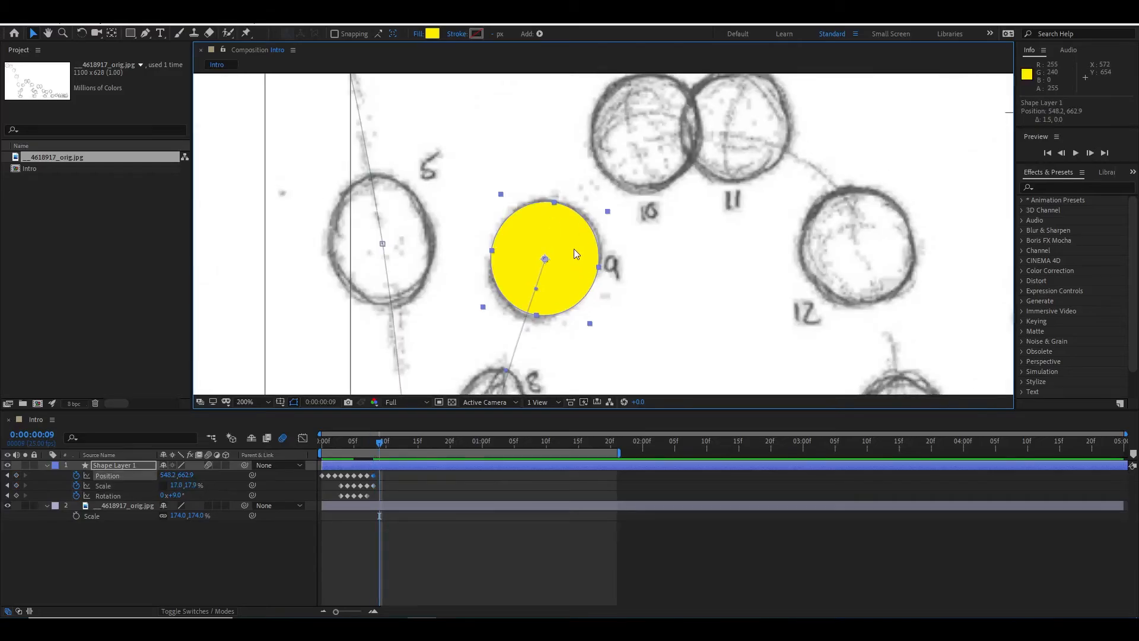
pyautogui.moveTo(574, 252); pyautogui.dragTo(658, 141)
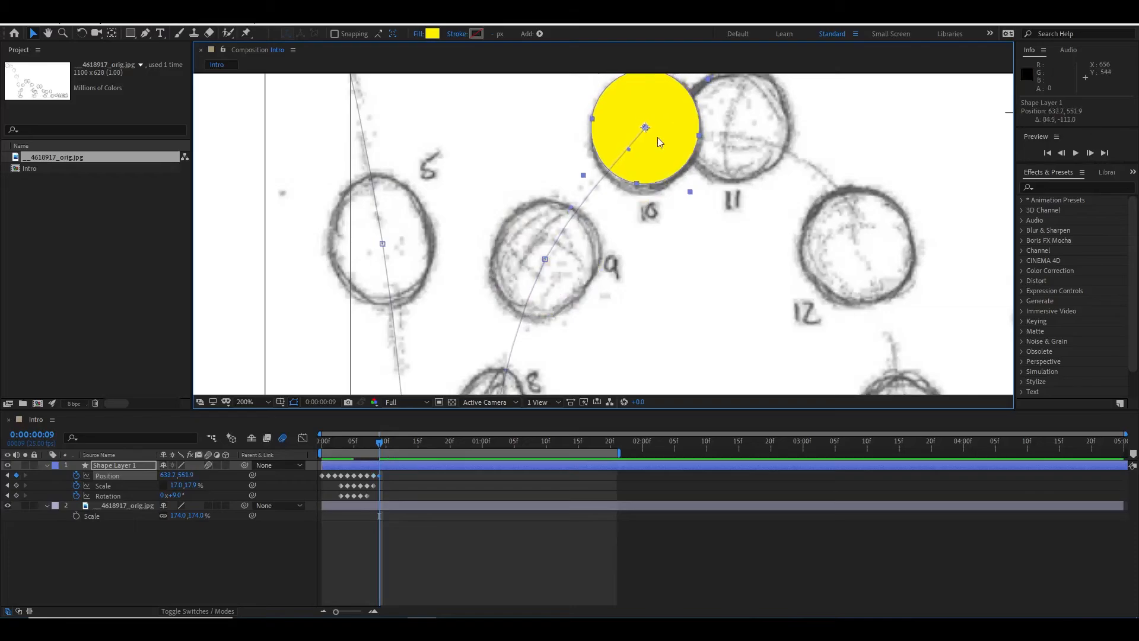
pyautogui.moveTo(176, 495); pyautogui.dragTo(183, 495)
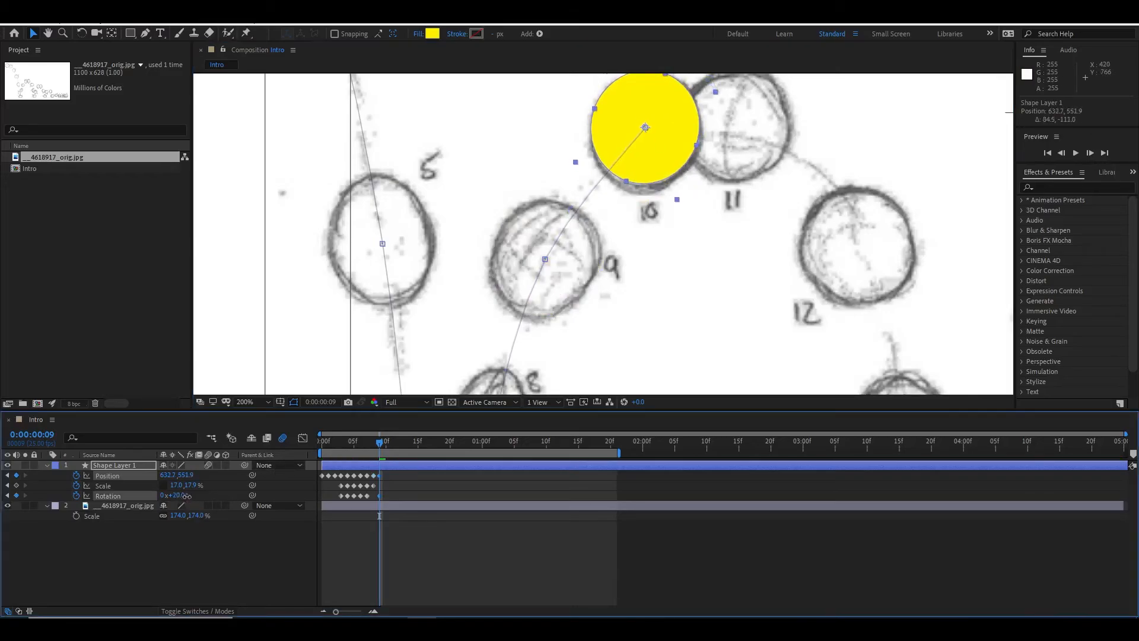
# - At frame 10, move the circle onto drawn ball 11 at about 710.2, 548.4 and rotate it to 42°
pyautogui.moveTo(673, 199); pyautogui.dragTo(758, 164)
pyautogui.press('pagedown')
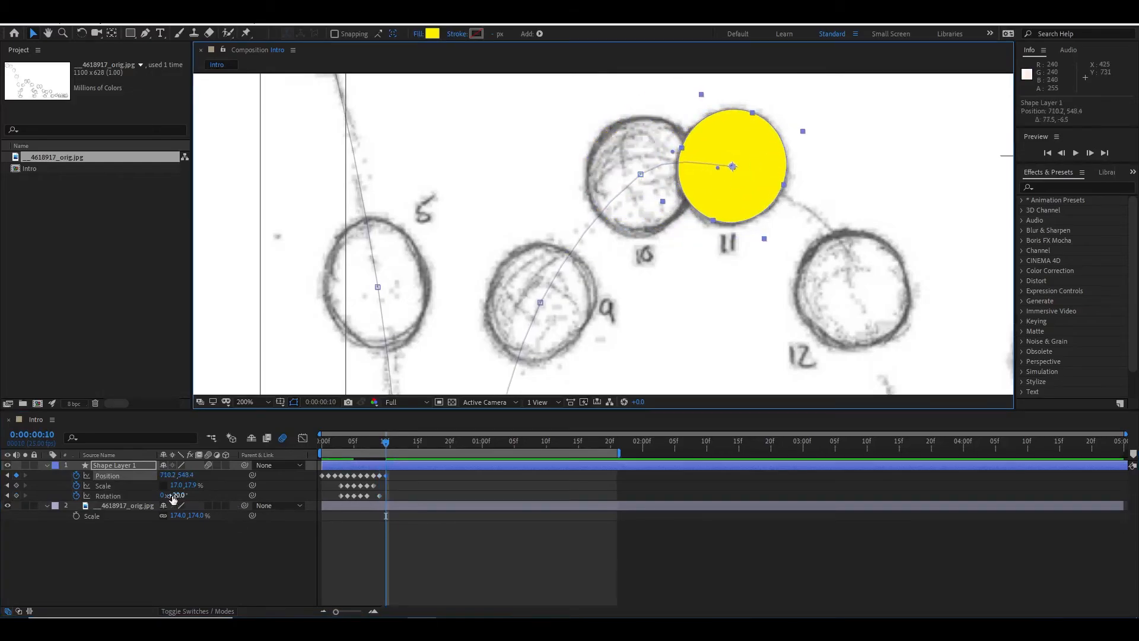
pyautogui.moveTo(173, 498); pyautogui.dragTo(180, 498)
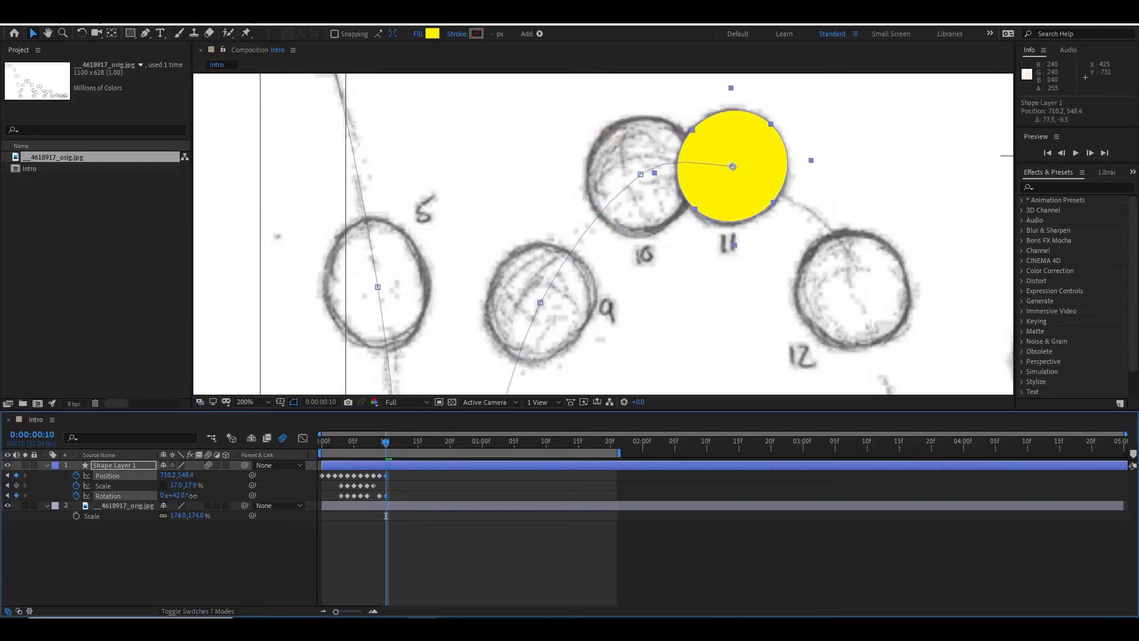
pyautogui.click(766, 164)
# - At frame 11, move the circle onto drawn ball 12 at about 810.7, 652.9 and rotate it to 153°
pyautogui.press('pagedown')
pyautogui.moveTo(806, 257); pyautogui.dragTo(648, 233)
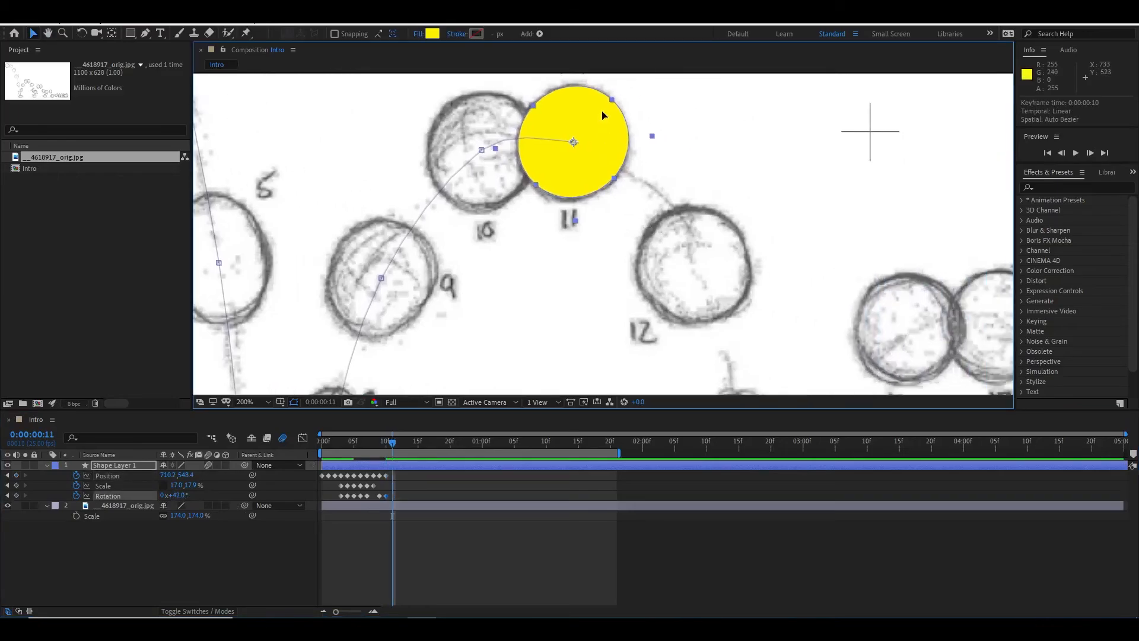
pyautogui.moveTo(603, 115); pyautogui.dragTo(722, 239)
pyautogui.scroll(-2, 688, 237)
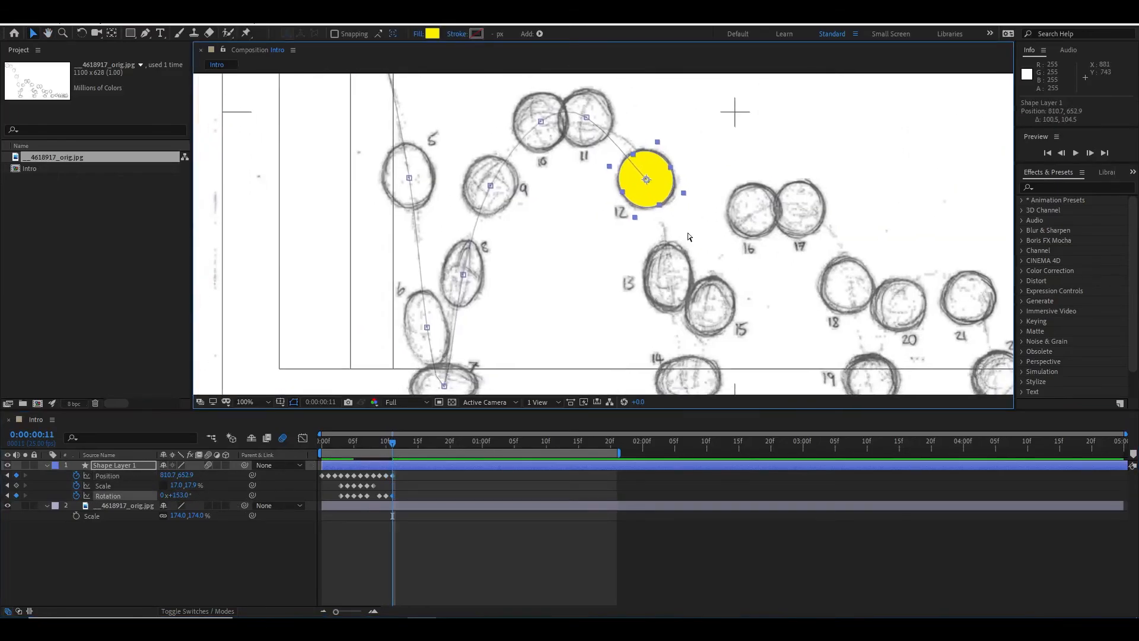
# - At frame 12, move the circle onto drawn ball 13, stretch it to about 17.0 × 20.9% and adjust its rotation
pyautogui.press('pagedown')
pyautogui.moveTo(653, 183); pyautogui.dragTo(674, 285)
pyautogui.moveTo(186, 496); pyautogui.dragTo(202, 497)
# - At frame 13, move the circle onto drawn ball 14 at about 888.7, 972.9 and set its rotation to 180°
pyautogui.moveTo(668, 311); pyautogui.dragTo(584, 116)
pyautogui.press('pagedown')
pyautogui.scroll(1, 678, 296)
pyautogui.moveTo(584, 117); pyautogui.dragTo(634, 299)
pyautogui.click(179, 496)
pyautogui.write('180')
pyautogui.press('Return')
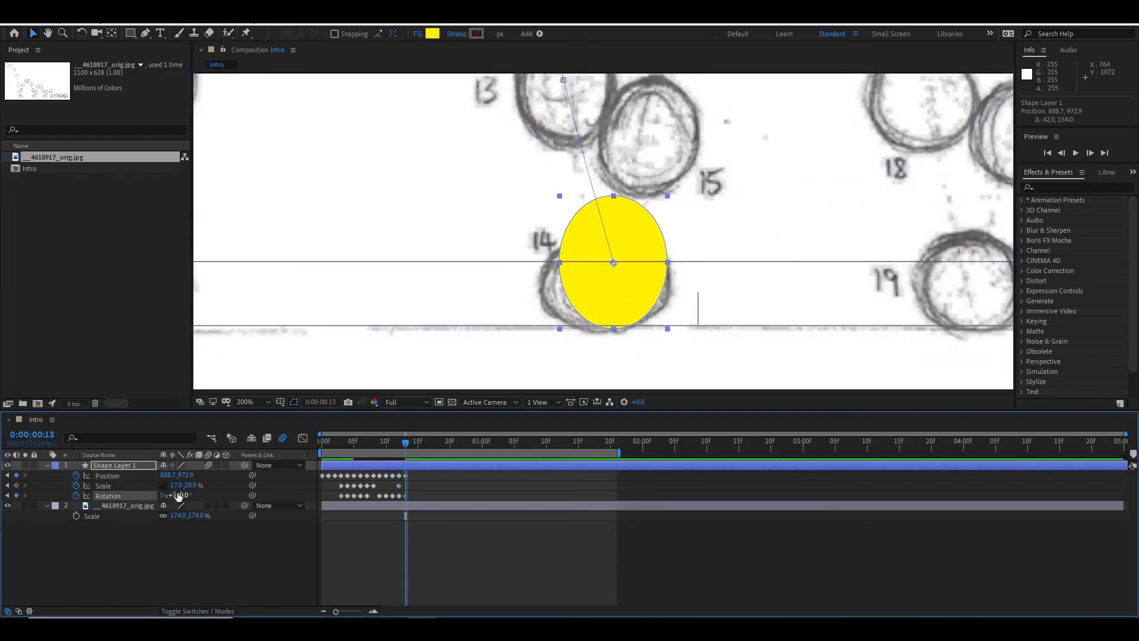
# - Squash and widen the circle over drawn ball 14 so it fills the flattened outline
pyautogui.moveTo(614, 196); pyautogui.dragTo(621, 216)
pyautogui.moveTo(618, 256); pyautogui.dragTo(671, 285)
pyautogui.moveTo(608, 242); pyautogui.dragTo(601, 318)
# - At frame 14, fit the circle to drawn ball 15 at about 915.7, 865.4, scaled to about 16.1 × 19.3% and rotated to 191°
pyautogui.press('pagedown')
pyautogui.moveTo(604, 326); pyautogui.dragTo(648, 173)
pyautogui.moveTo(691, 238); pyautogui.dragTo(678, 250)
pyautogui.moveTo(187, 495); pyautogui.dragTo(194, 495)
pyautogui.moveTo(649, 180); pyautogui.dragTo(646, 184)
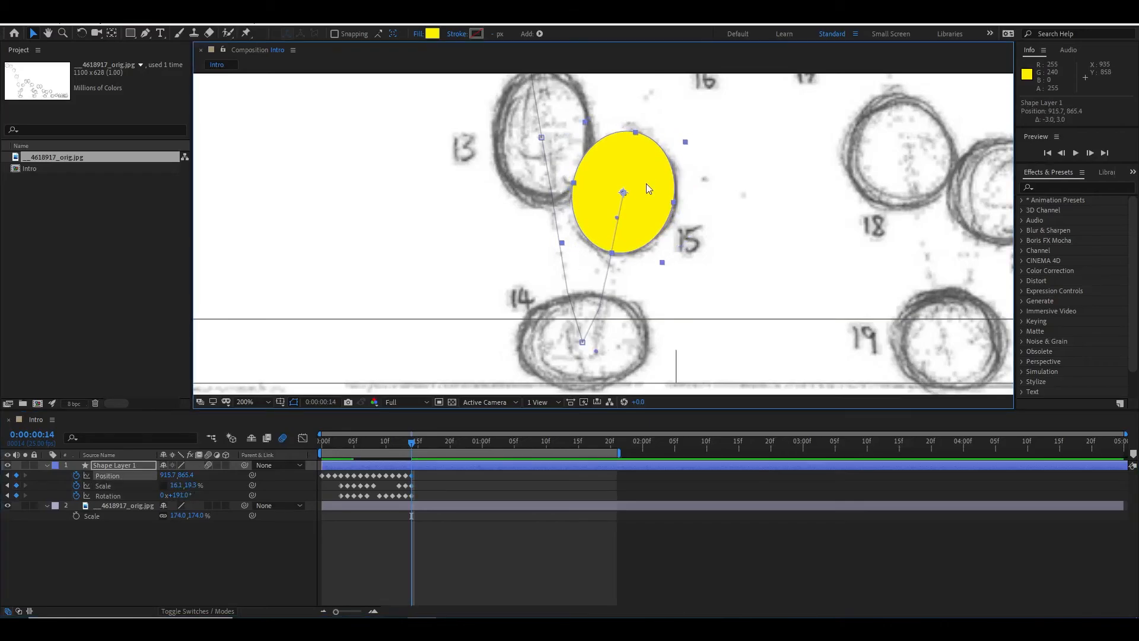
# - At frame 15, move the circle onto drawn ball 16 at about 990.7, 703.9 and round it to about 17.7 × 17.3%
pyautogui.scroll(-2, 649, 189)
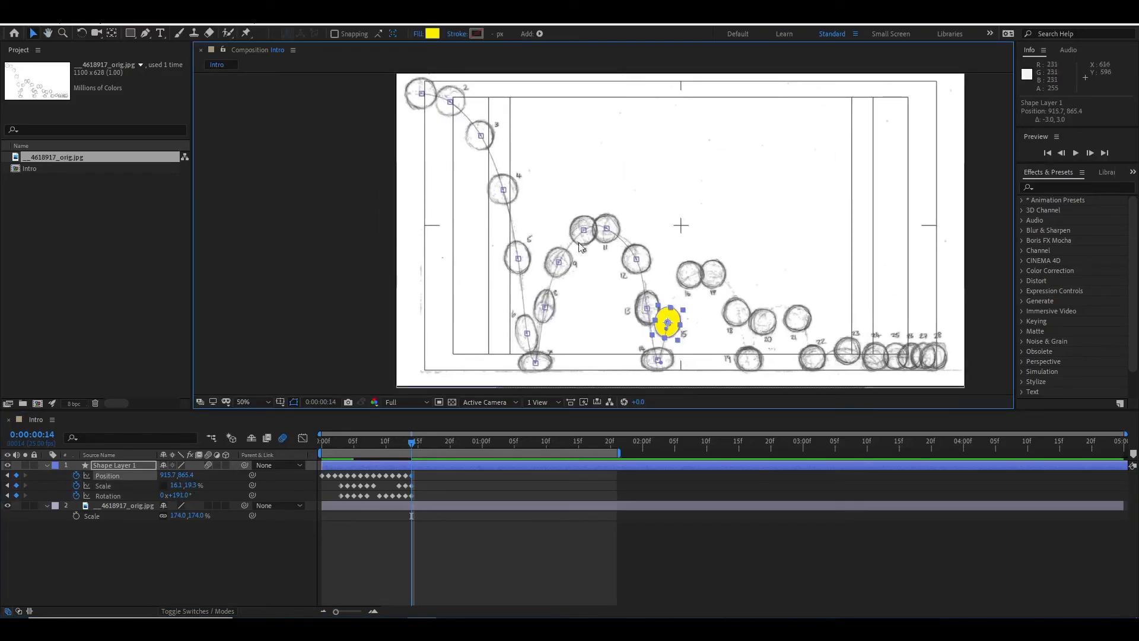
pyautogui.scroll(1, 670, 331)
pyautogui.moveTo(670, 331); pyautogui.dragTo(611, 319)
pyautogui.scroll(1, 639, 253)
pyautogui.press('pagedown')
pyautogui.moveTo(640, 253); pyautogui.dragTo(635, 284)
pyautogui.moveTo(582, 356); pyautogui.dragTo(671, 164)
pyautogui.moveTo(694, 255); pyautogui.dragTo(700, 251)
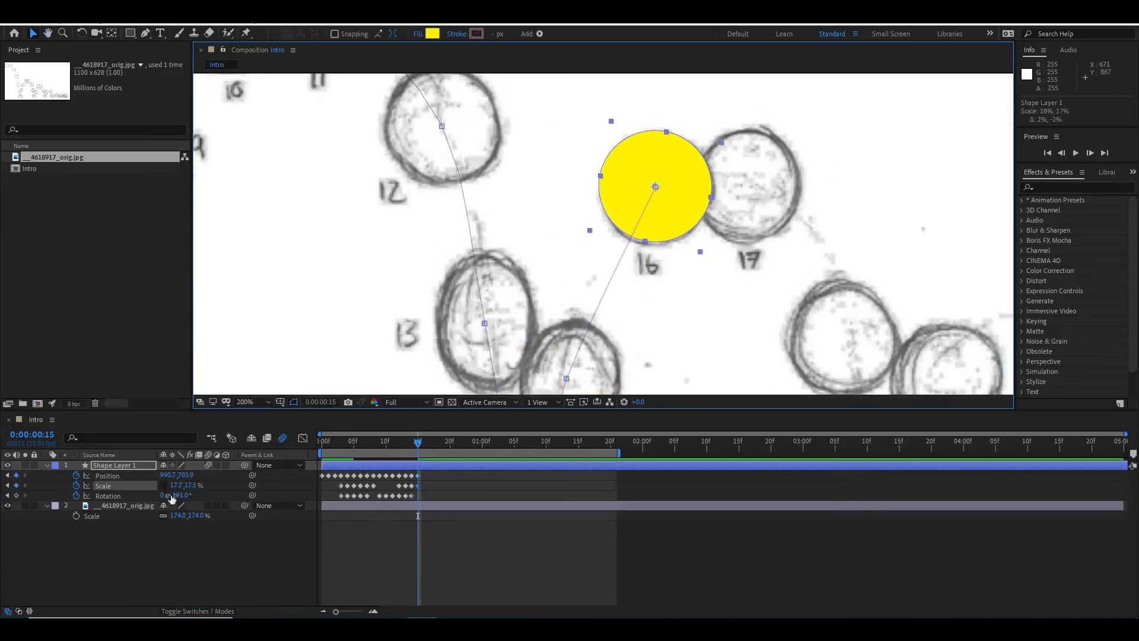
# - Set the circle's scale to 17 × 17%, nudge it to about 990.7, 706.4 on drawn ball 16 and rotate it to 202°
pyautogui.click(191, 486)
pyautogui.write('17')
pyautogui.press('Return')
pyautogui.click(176, 486)
pyautogui.write('17')
pyautogui.press('Return')
pyautogui.moveTo(687, 202); pyautogui.dragTo(686, 204)
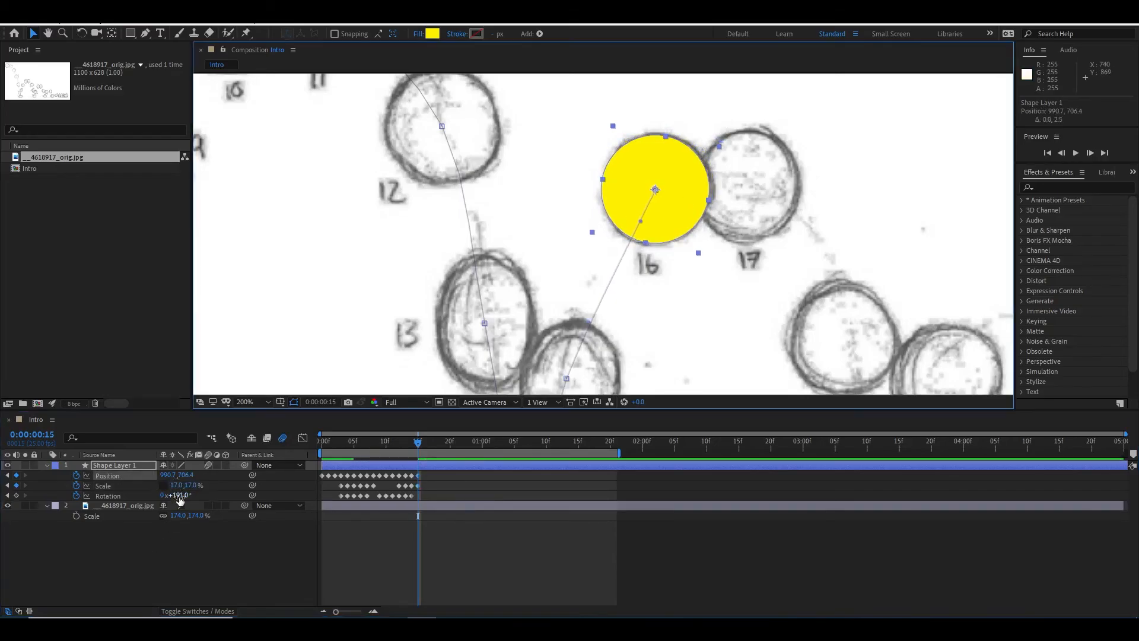
pyautogui.moveTo(178, 497); pyautogui.dragTo(186, 496)
# - Move the circle onto drawn ball 17 at frame 16 and onto drawn ball 18 at frame 17, at about 1150.2, 836.9
pyautogui.press('pagedown')
pyautogui.moveTo(683, 188); pyautogui.dragTo(775, 185)
pyautogui.moveTo(783, 252); pyautogui.dragTo(622, 221)
pyautogui.press('pagedown')
pyautogui.moveTo(615, 159); pyautogui.dragTo(712, 318)
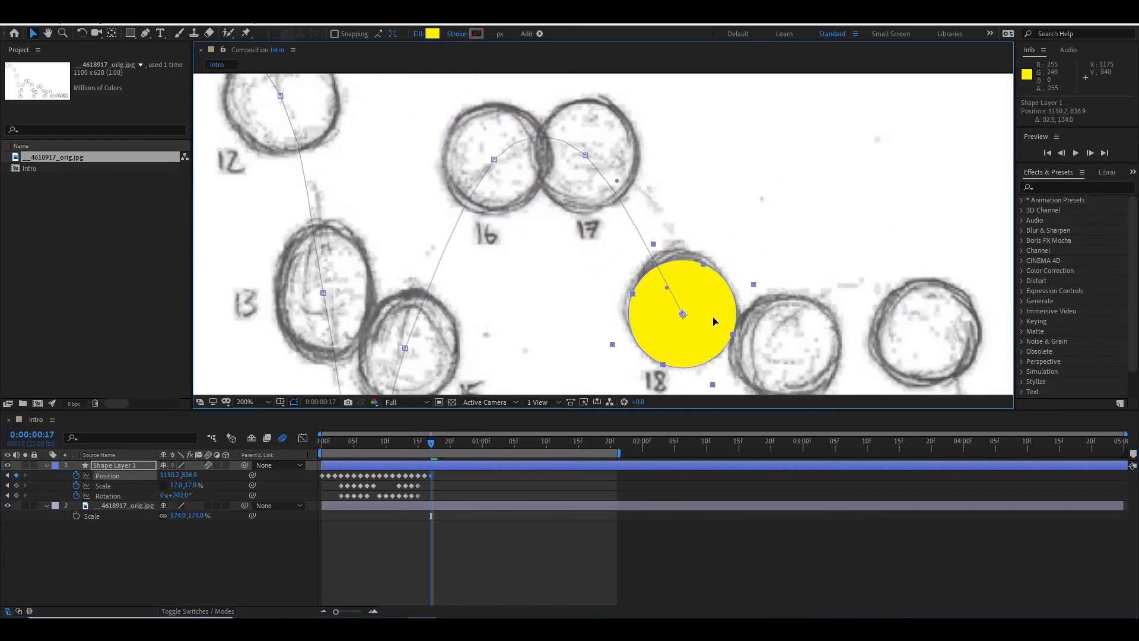
# - At frame 18, move the circle onto drawn ball 19, rotate it to 274° and squash its height slightly to fit
pyautogui.scroll(-2, 714, 321)
pyautogui.press('pagedown')
pyautogui.moveTo(596, 204); pyautogui.dragTo(626, 299)
pyautogui.scroll(2, 645, 219)
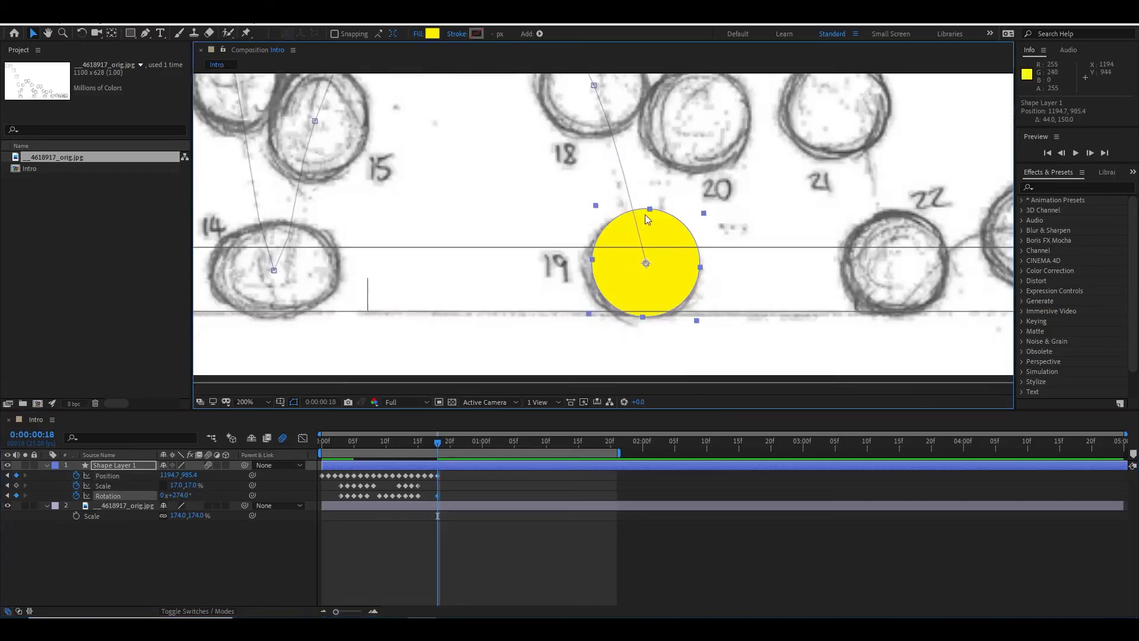
pyautogui.moveTo(649, 210); pyautogui.dragTo(649, 214)
pyautogui.moveTo(669, 234); pyautogui.dragTo(666, 240)
# - Move the circle onto drawn ball 20 at frame 19 and onto drawn ball 21 at frame 20, at about 1351.7, 851.4
pyautogui.press('pagedown')
pyautogui.moveTo(678, 283); pyautogui.dragTo(845, 172)
pyautogui.press('pagedown')
# - At frame 20, set the circle's horizontal scale to 17% and rotate it to 356°
pyautogui.click(176, 486)
pyautogui.write('17')
pyautogui.press('Return')
pyautogui.moveTo(179, 495); pyautogui.dragTo(228, 495)
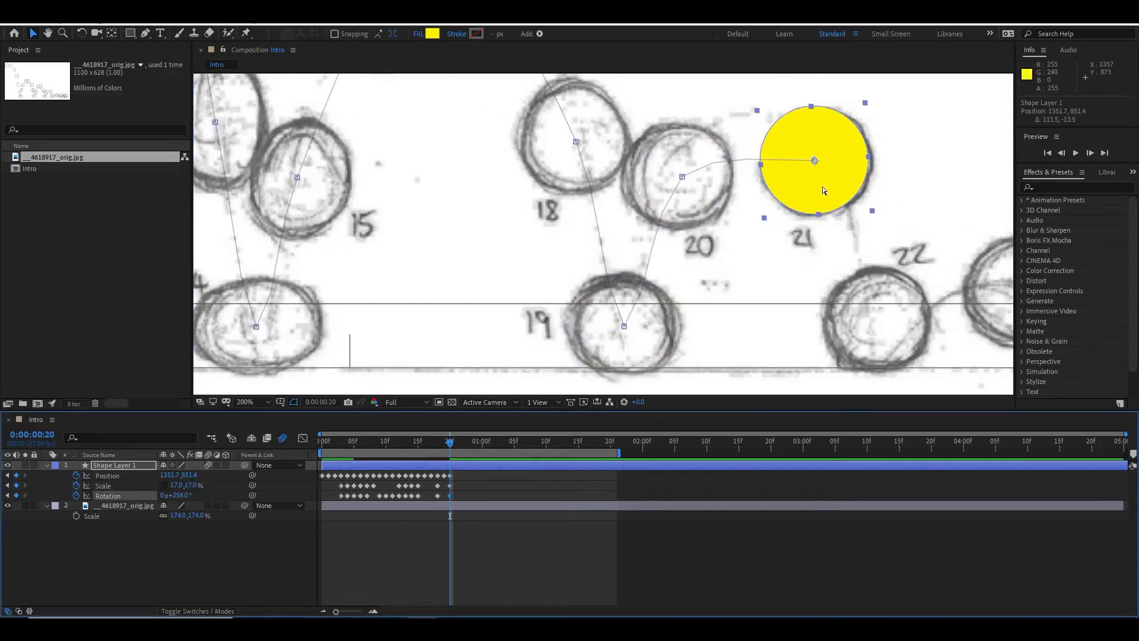
# - Place the circle on drawn balls 22, 23 and 24 at frames 21, 22 and 23, ending at about 1617.2, 980.4
pyautogui.press('pagedown')
pyautogui.moveTo(852, 161); pyautogui.dragTo(721, 322)
pyautogui.press('pagedown')
pyautogui.moveTo(716, 330); pyautogui.dragTo(746, 308)
pyautogui.press('pagedown')
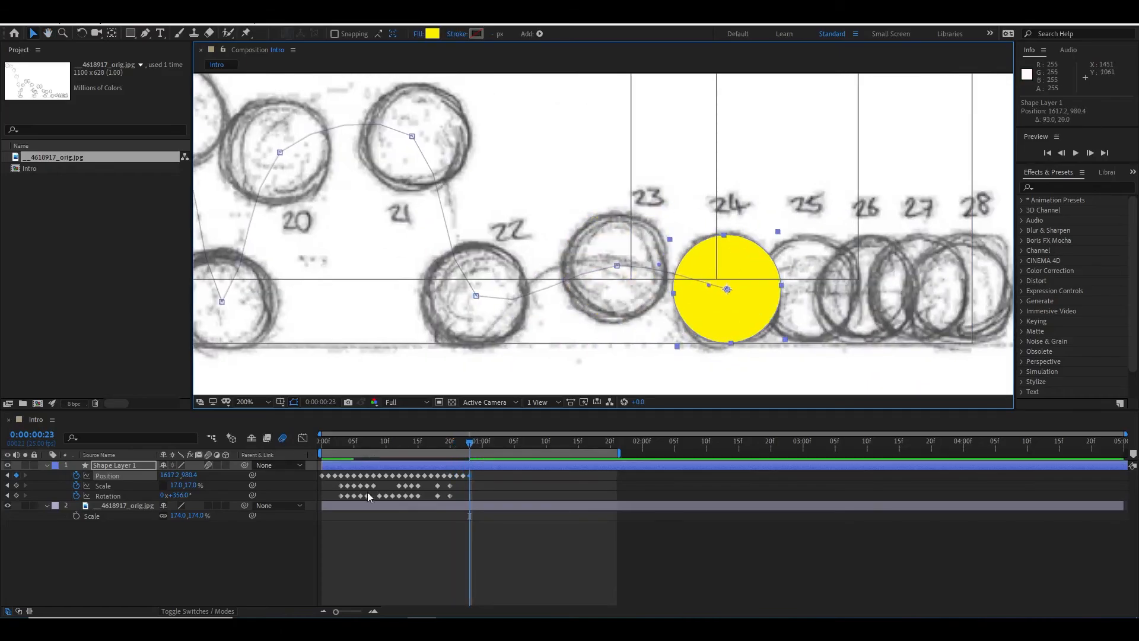
# - Set the circle's rotation to 1x+56° at frame 22 and 1x+94° at frame 23
pyautogui.click(455, 445)
pyautogui.press('pagedown')
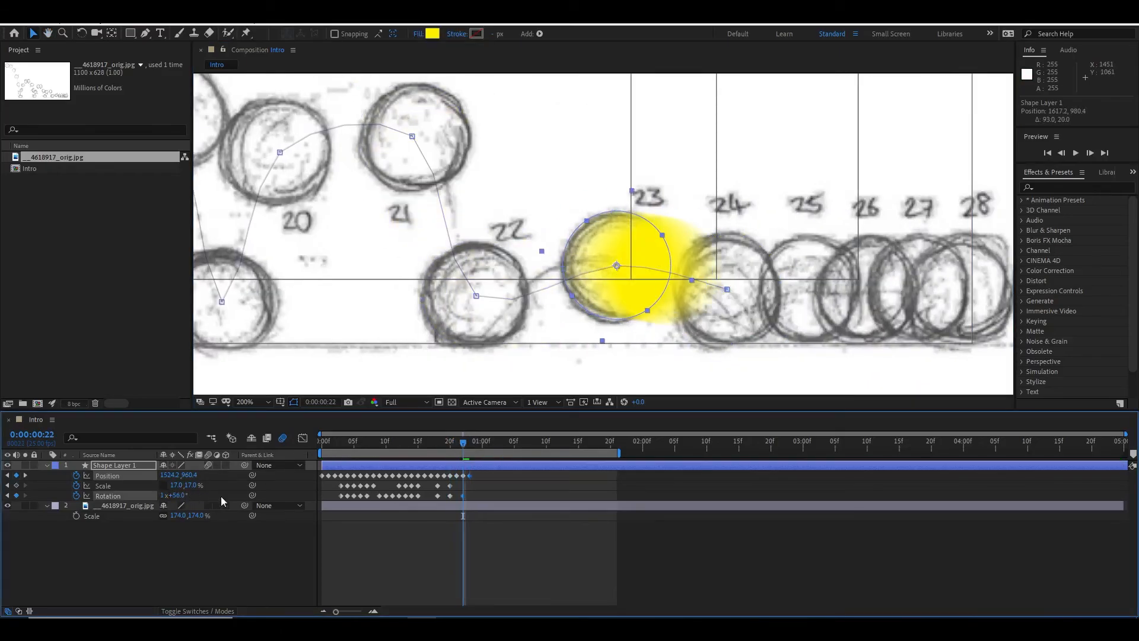
pyautogui.press('pagedown')
# - At frame 24, move the circle onto drawn ball 25 at about 1683.7, 978.9 and rotate it to 1x+126°
pyautogui.press('pagedown')
pyautogui.moveTo(757, 299); pyautogui.dragTo(836, 296)
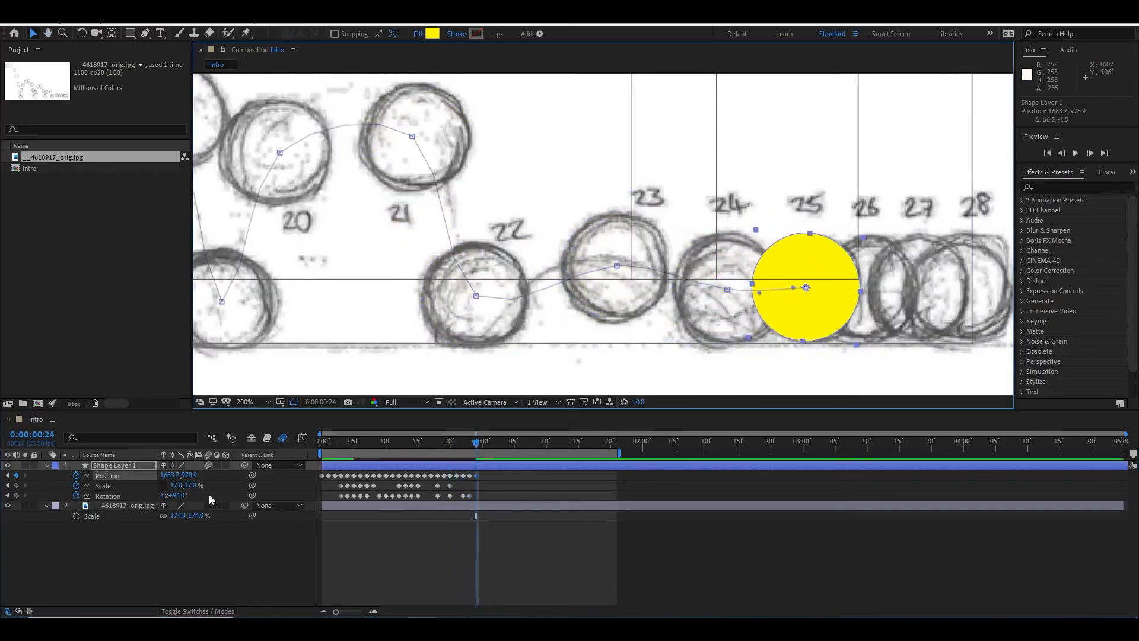
pyautogui.moveTo(179, 496); pyautogui.dragTo(198, 496)
# - Place the circle on drawn balls 26, 27 and 28 over the following three frames, rotating it to 1x+182° at 0:00:01:02
pyautogui.press('pagedown')
pyautogui.moveTo(825, 311); pyautogui.dragTo(941, 312)
pyautogui.press('pagedown')
pyautogui.moveTo(937, 313); pyautogui.dragTo(792, 313)
pyautogui.press('pagedown')
pyautogui.moveTo(792, 312); pyautogui.dragTo(839, 313)
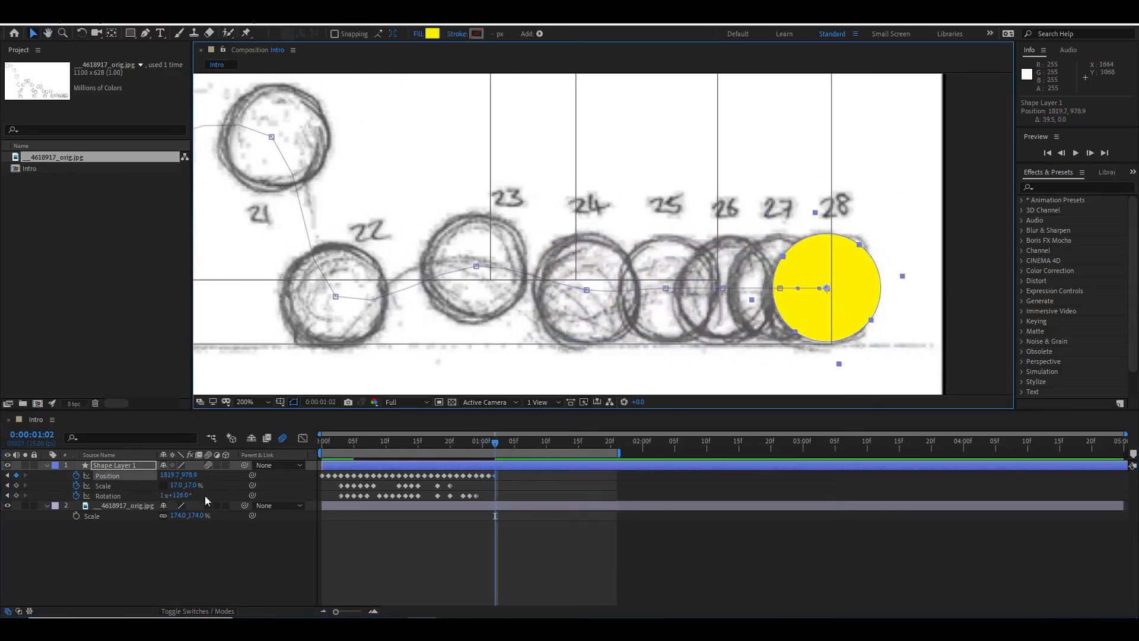
pyautogui.moveTo(183, 496); pyautogui.dragTo(207, 495)
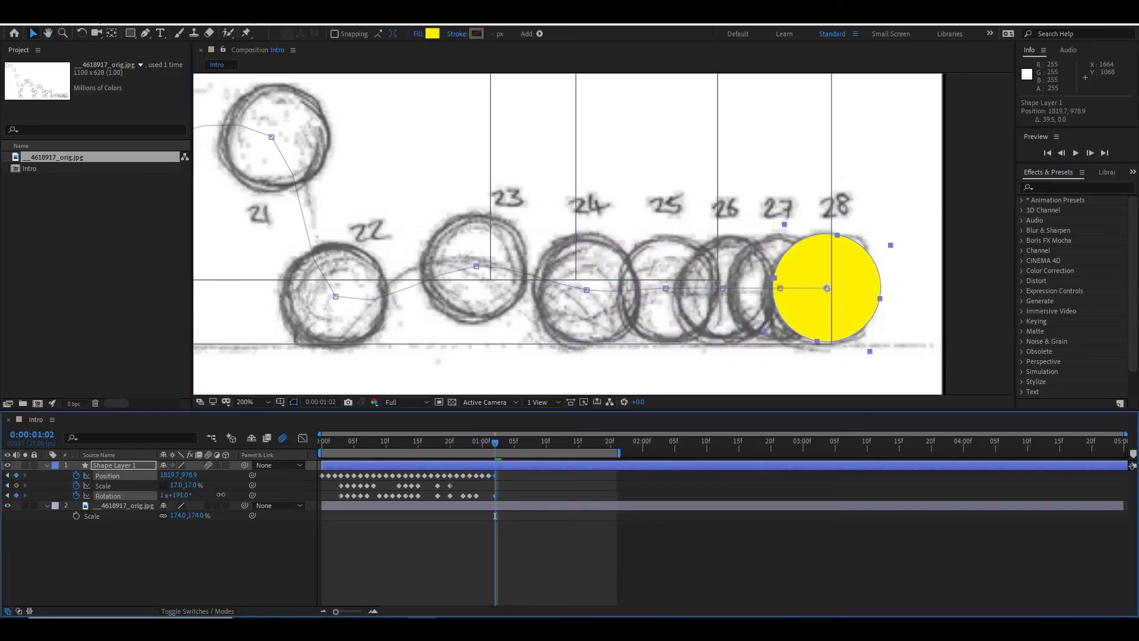
# - Return to the first frame and hide the reference drawing layer
pyautogui.scroll(-4, 700, 282)
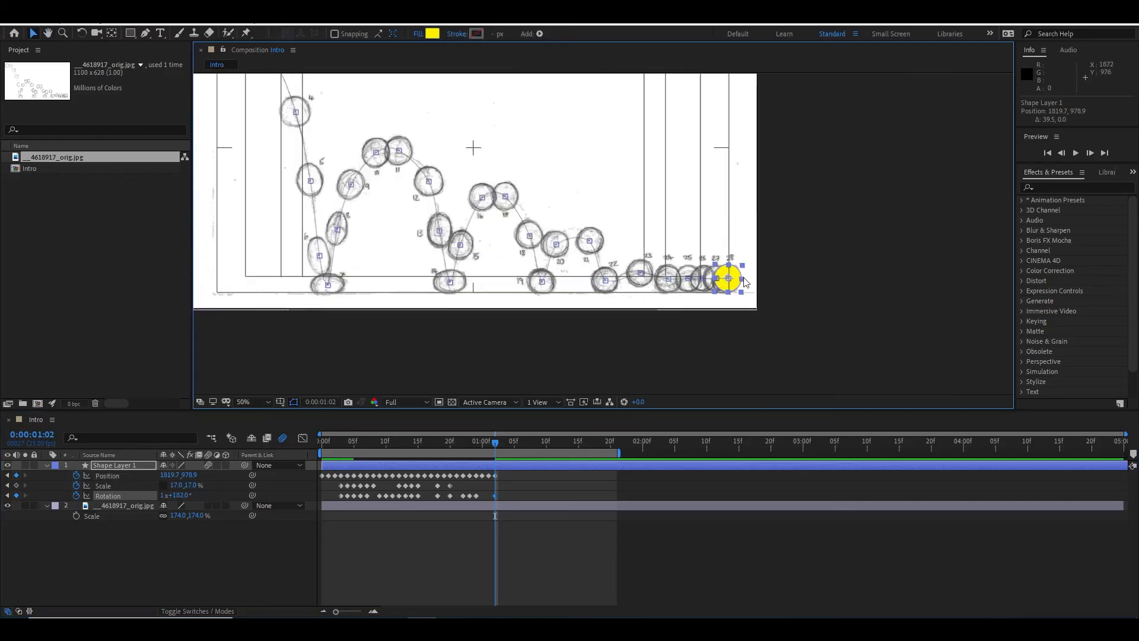
pyautogui.moveTo(487, 441); pyautogui.dragTo(332, 446)
pyautogui.moveTo(419, 149); pyautogui.dragTo(655, 203)
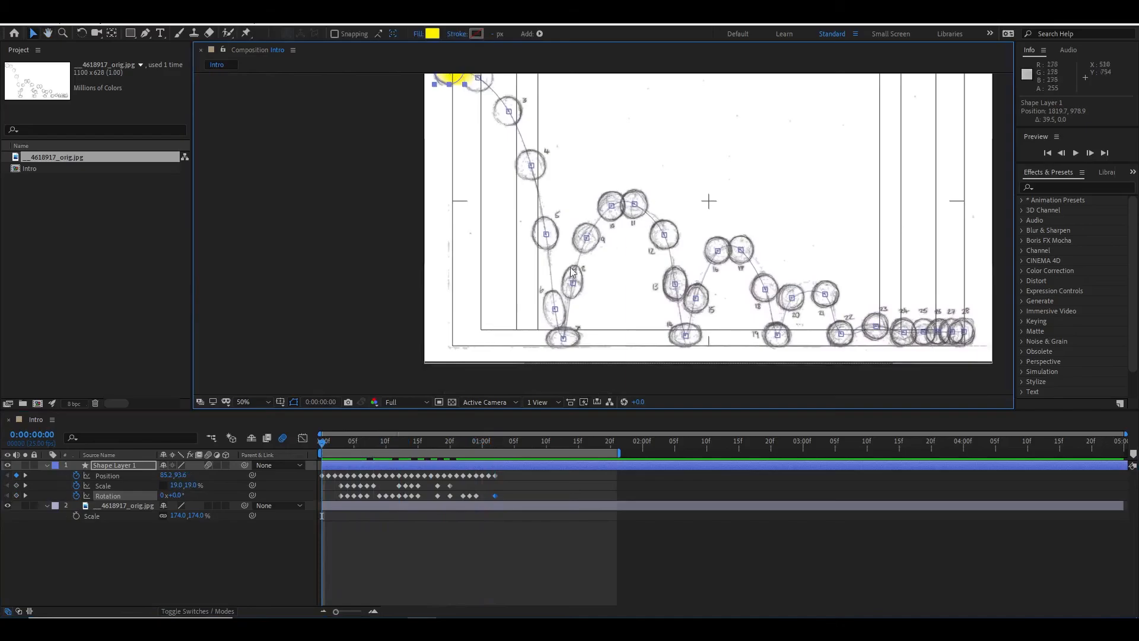
pyautogui.click(119, 506)
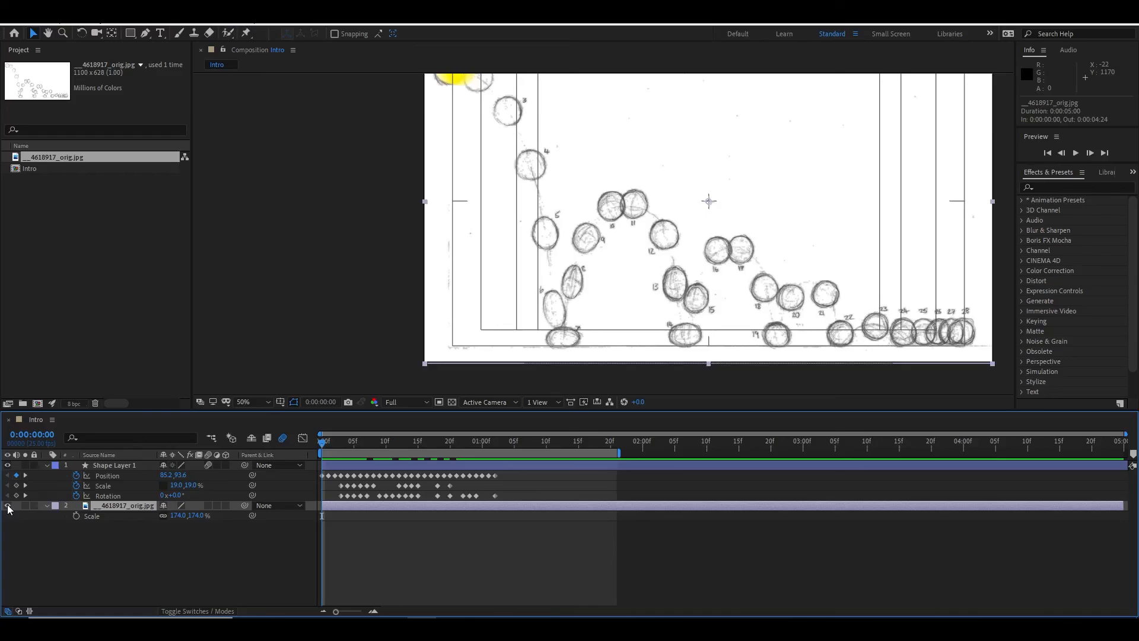
pyautogui.click(8, 506)
# - Shorten the work area to end at about 0:00:01:03, just after the last keyframe
pyautogui.moveTo(682, 193); pyautogui.dragTo(681, 261)
pyautogui.moveTo(465, 148); pyautogui.dragTo(430, 111)
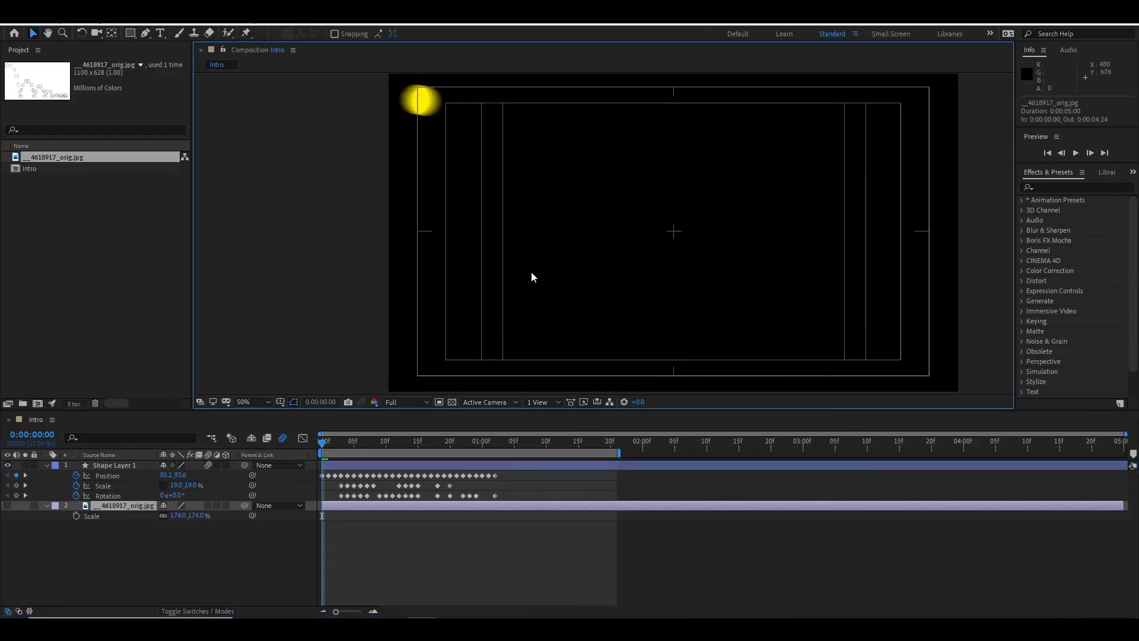
pyautogui.moveTo(616, 452); pyautogui.dragTo(514, 453)
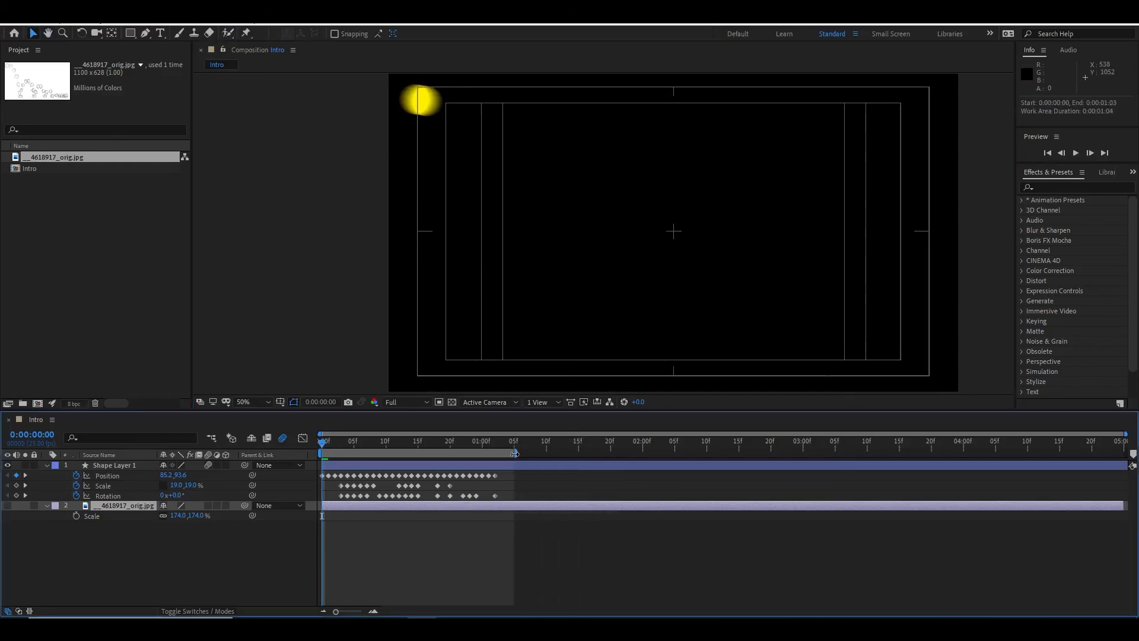
# - Preview the bouncing ball animation with the reference drawing hidden and briefly shown, and stop the playback
pyautogui.press('space')
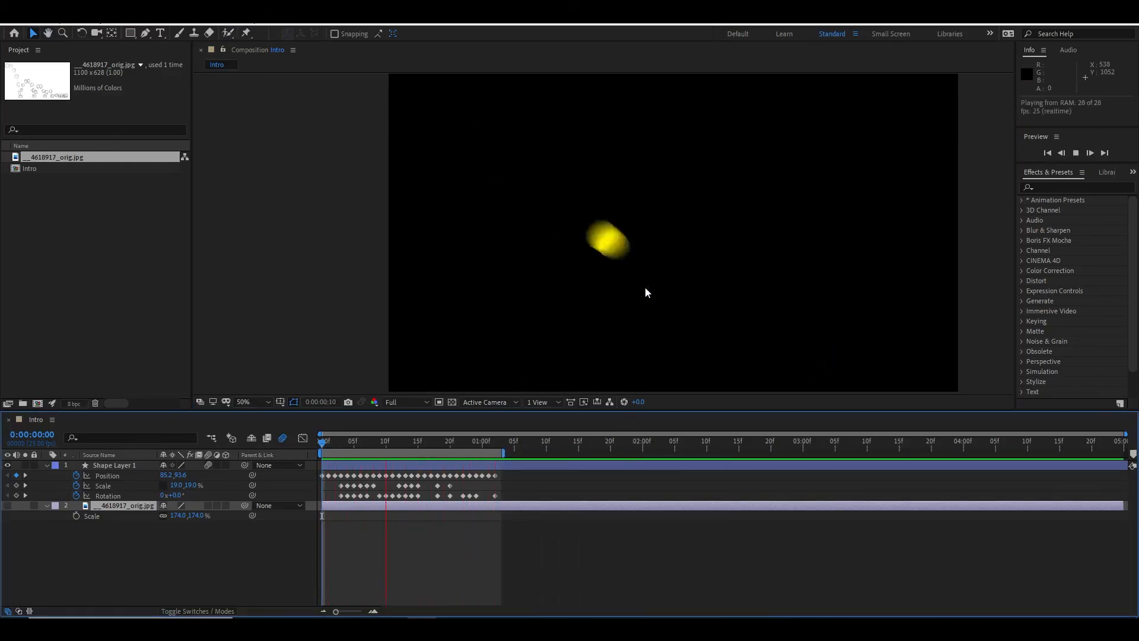
pyautogui.click(9, 504)
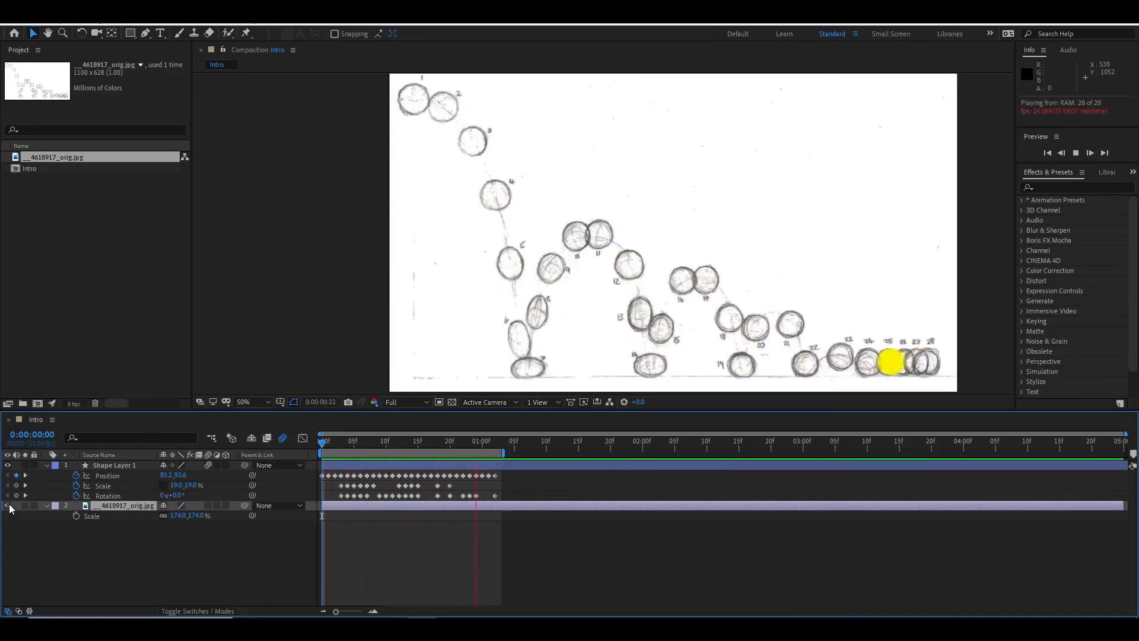
pyautogui.click(9, 505)
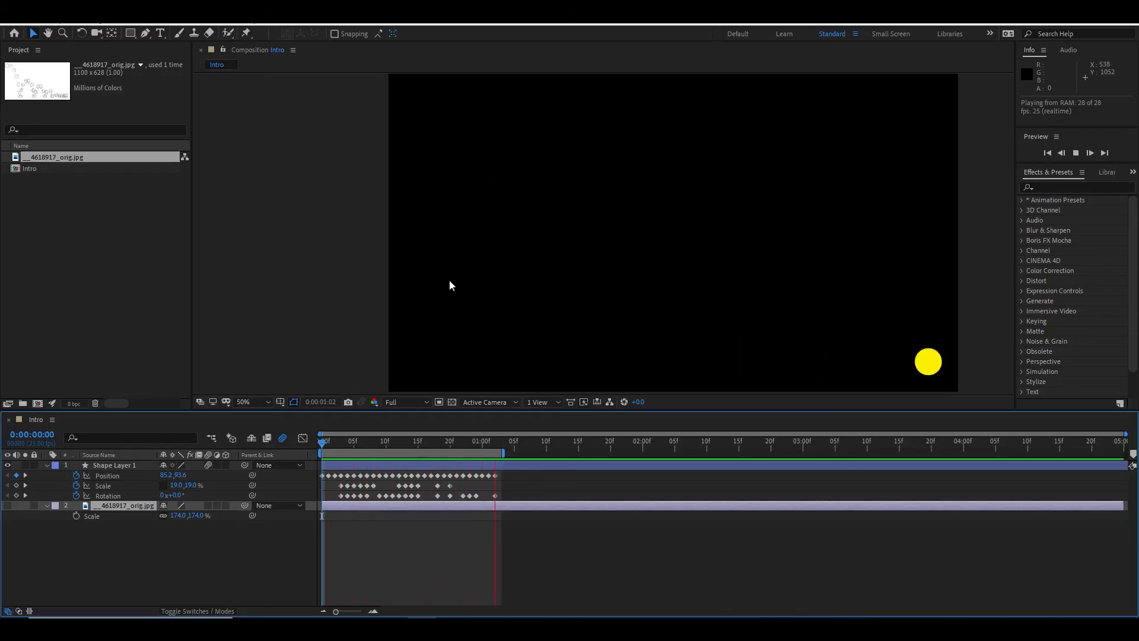
pyautogui.press('space')
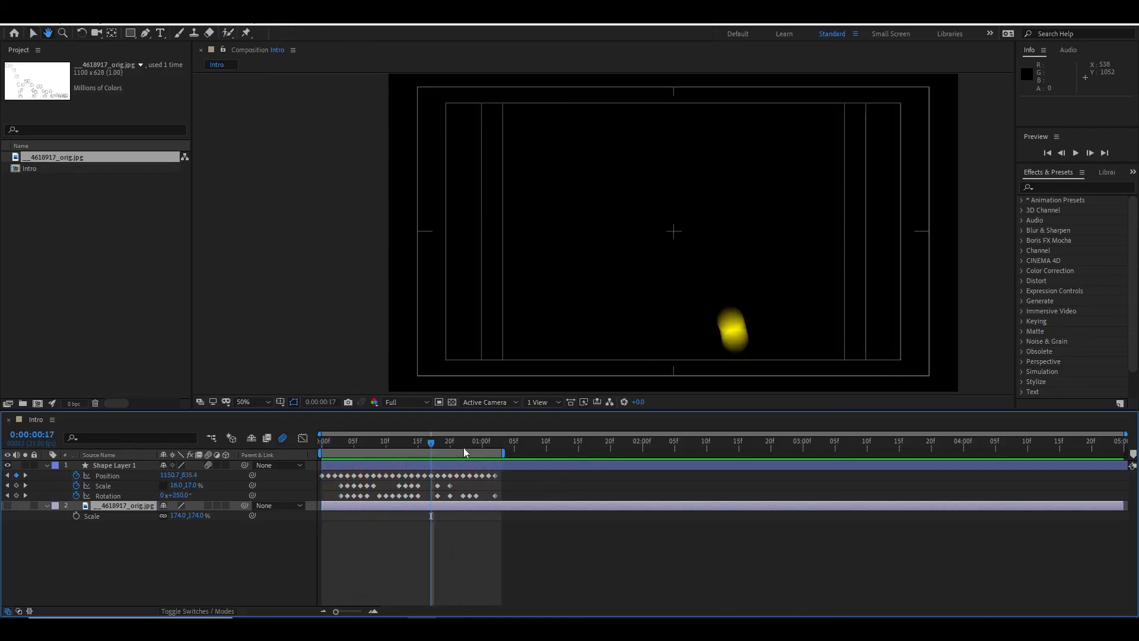